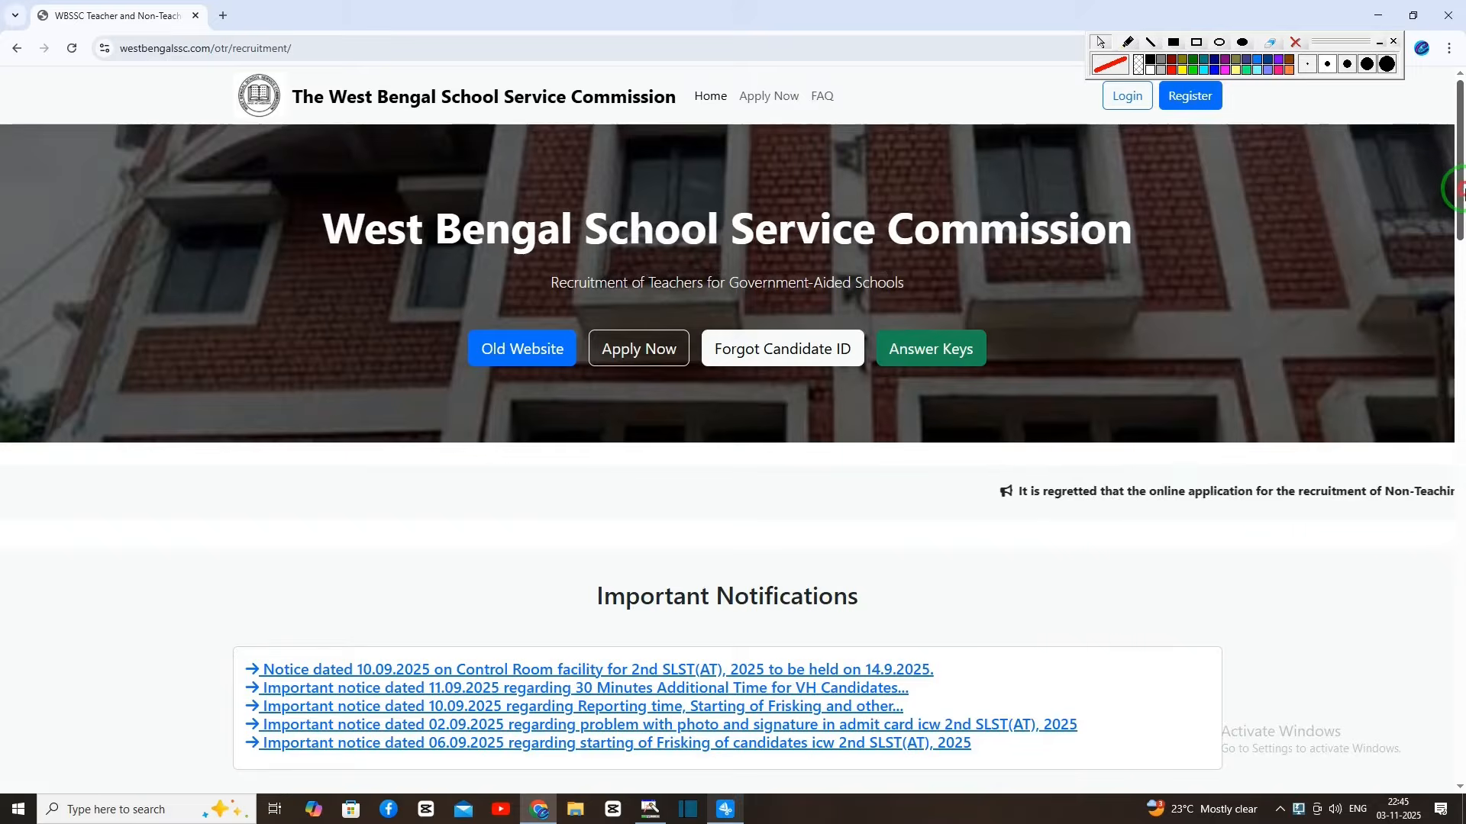
# From the WBSSC home page, use Apply Now to reach the One Time Registration for Candidates form
pyautogui.click(1456, 343)
pyautogui.moveTo(1457, 341); pyautogui.dragTo(1464, 168)
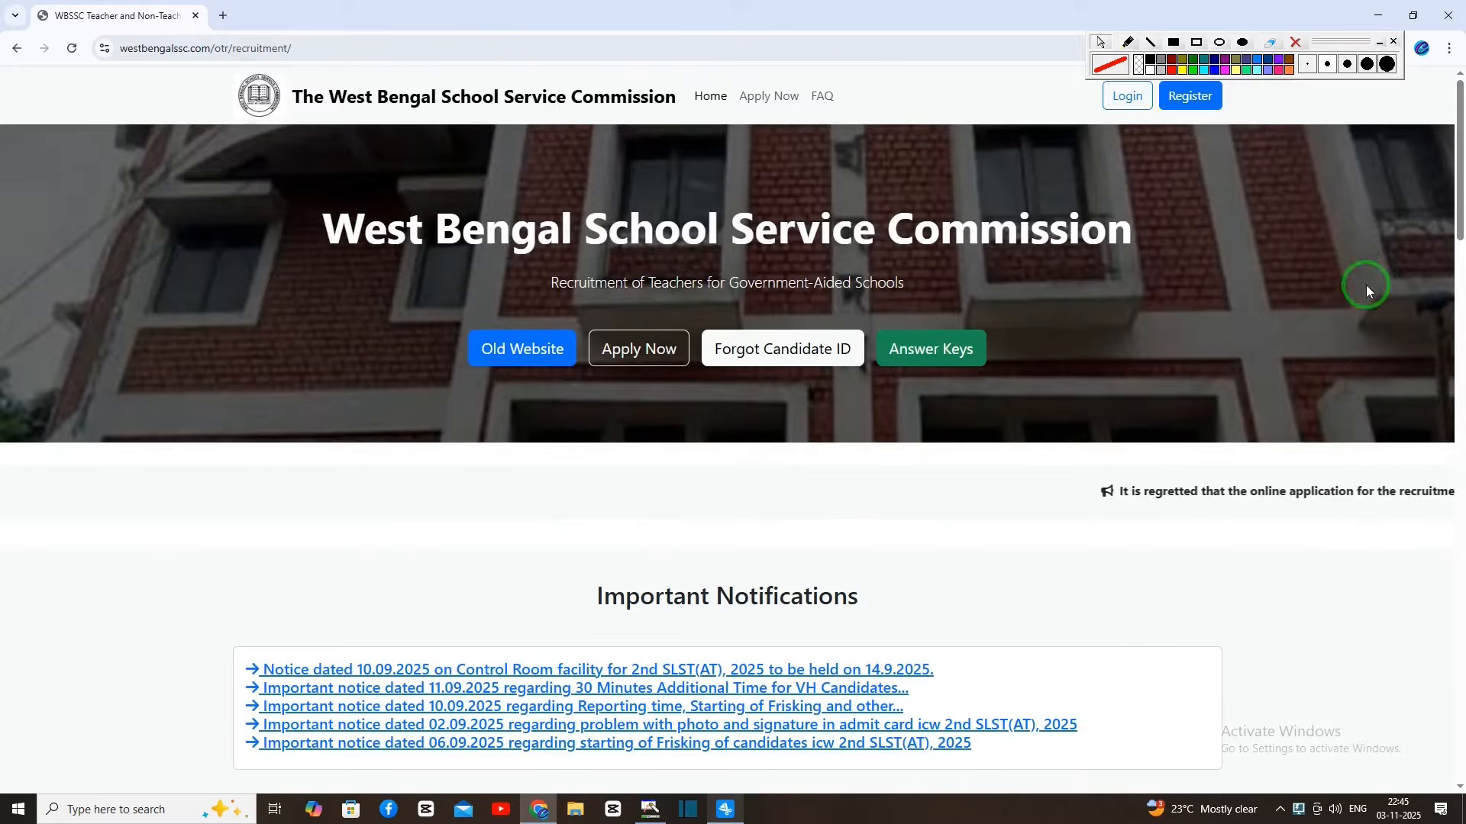
pyautogui.moveTo(1464, 229); pyautogui.dragTo(1461, 162)
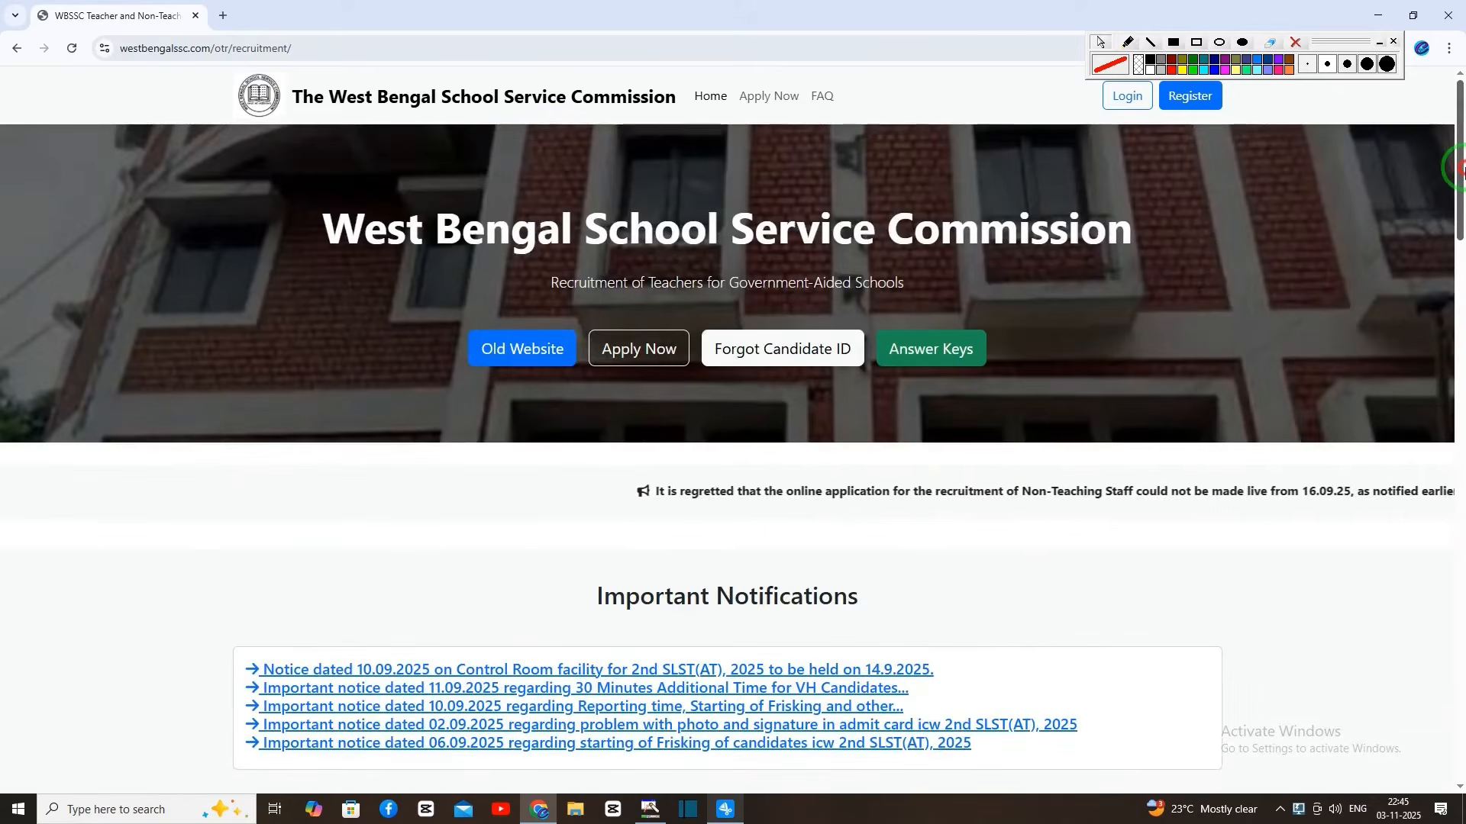
pyautogui.click(1196, 42)
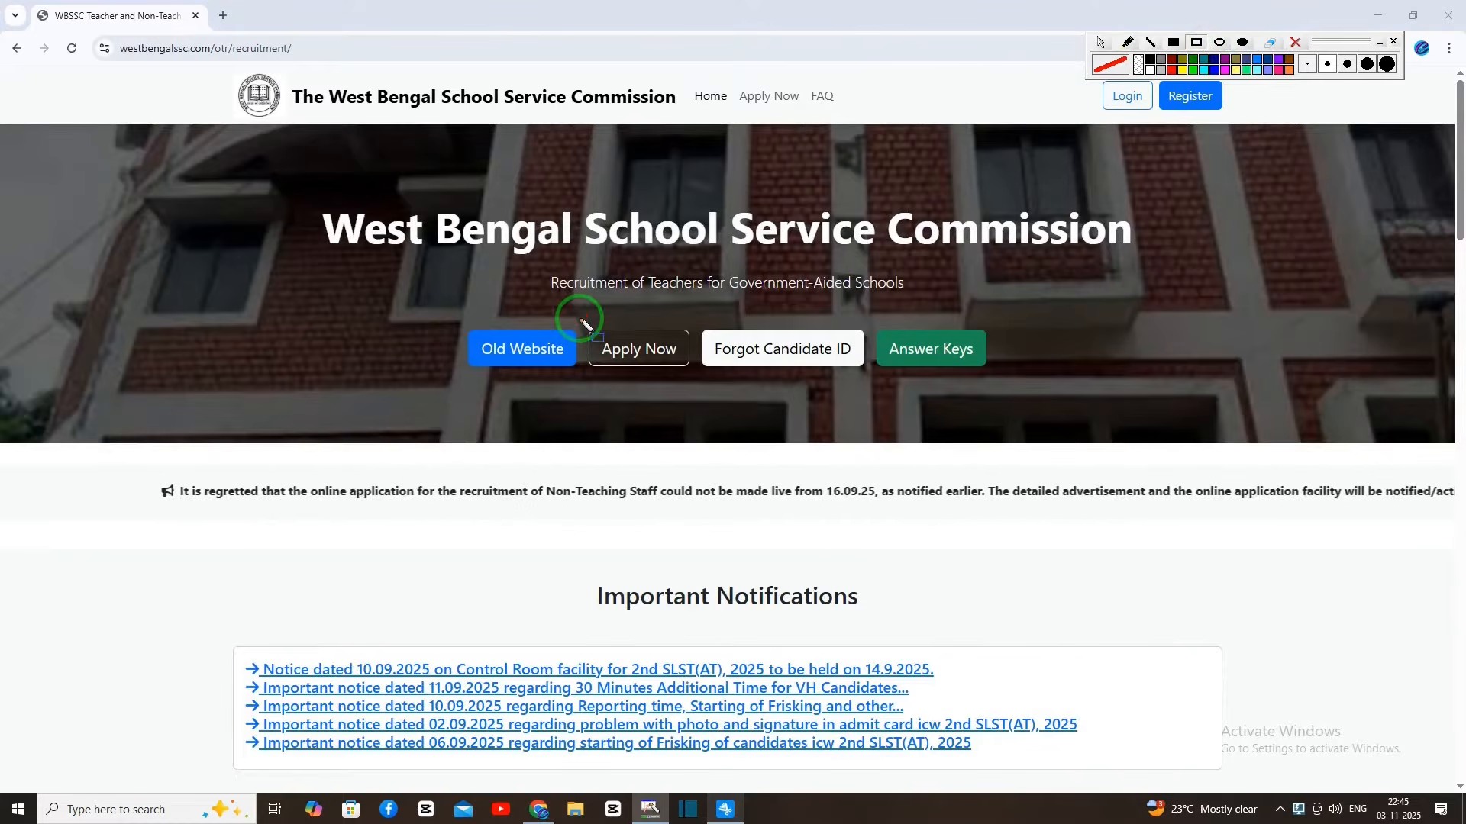
pyautogui.moveTo(577, 317); pyautogui.dragTo(668, 369)
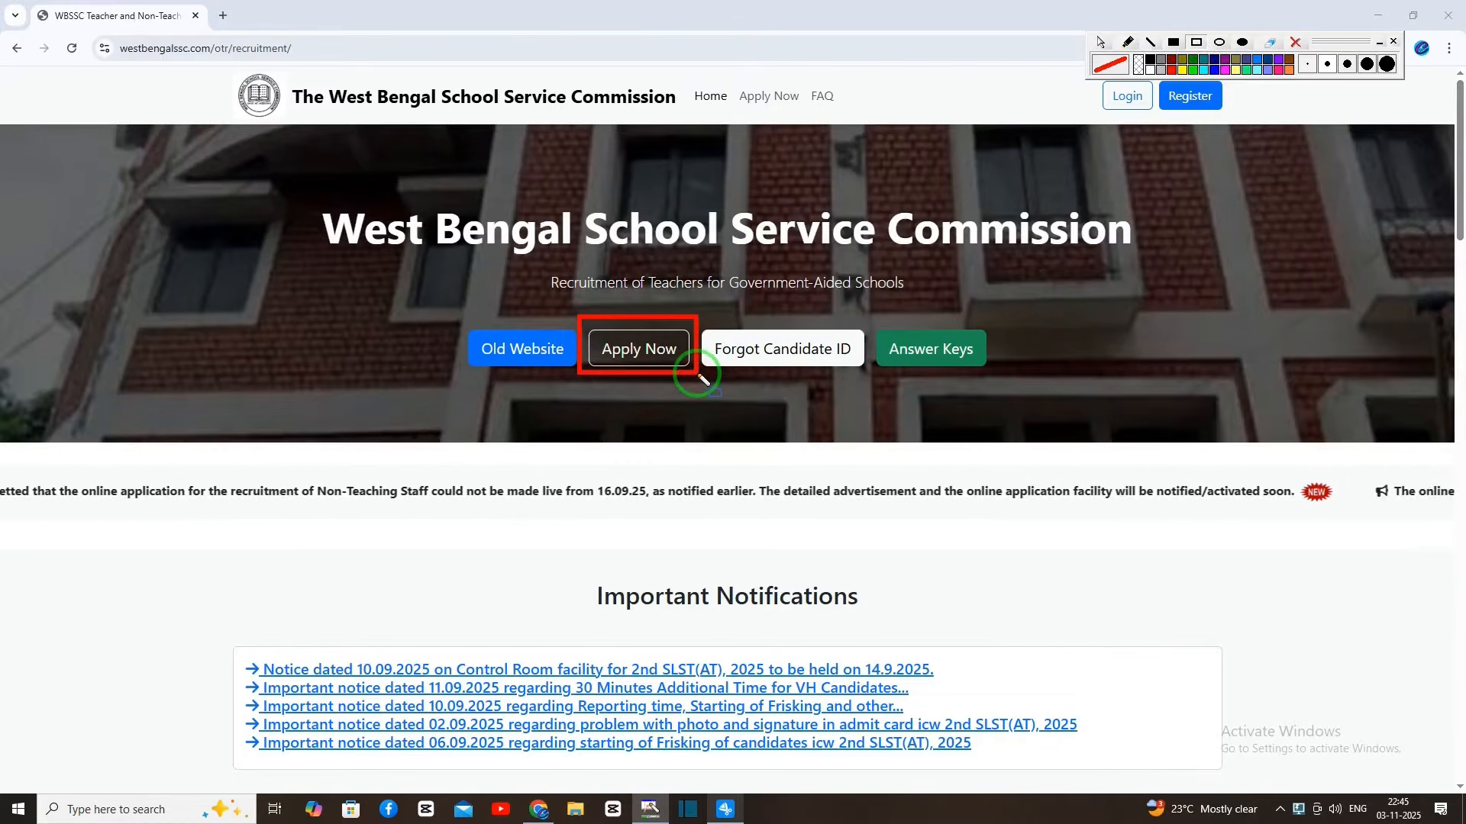
pyautogui.click(658, 348)
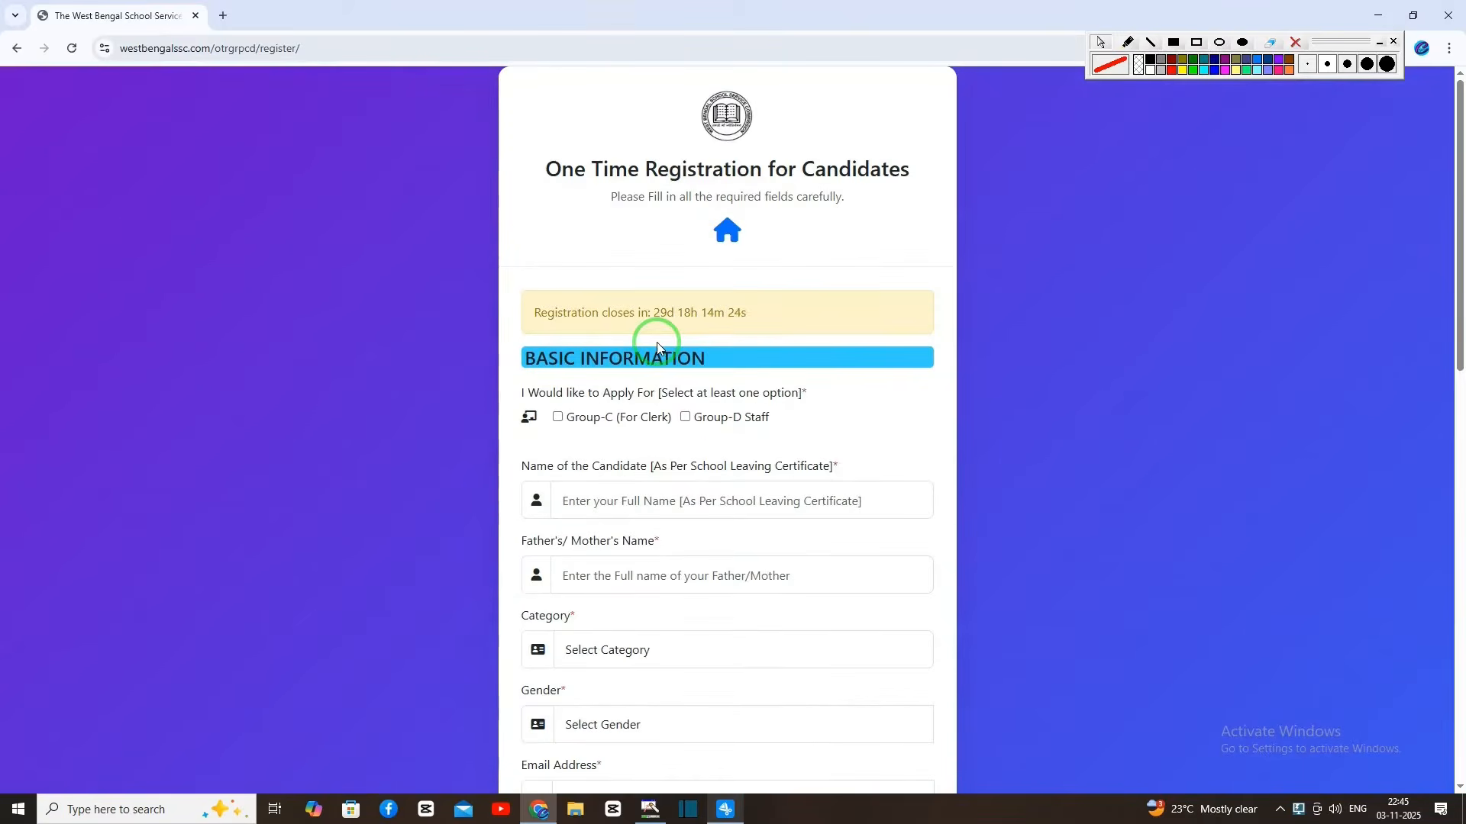
# Tick Group-C (For Clerk) and Group-D Staff under 'I Would like to Apply For'
pyautogui.moveTo(503, 341); pyautogui.dragTo(737, 376)
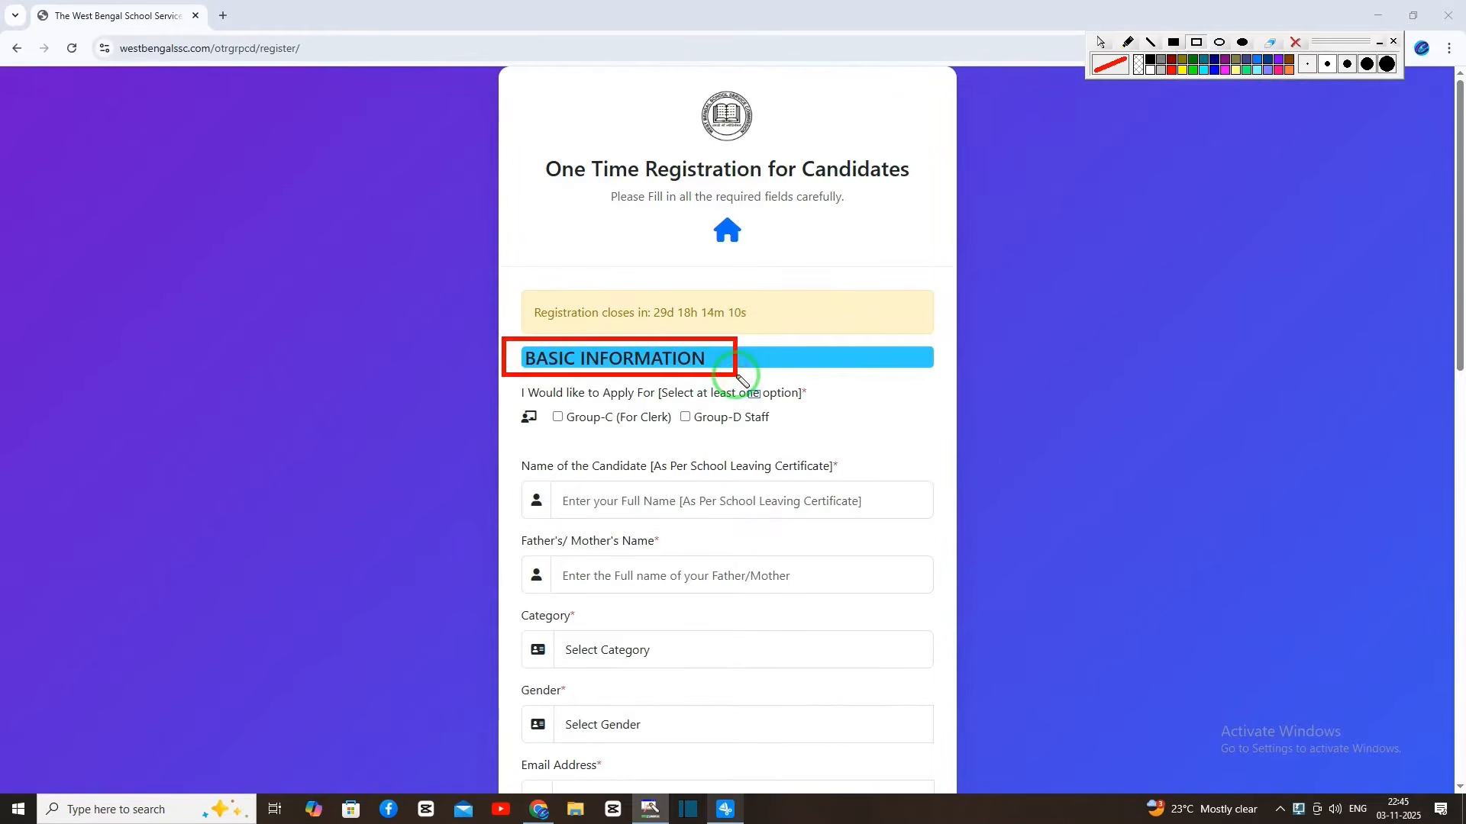
pyautogui.moveTo(504, 374); pyautogui.dragTo(796, 457)
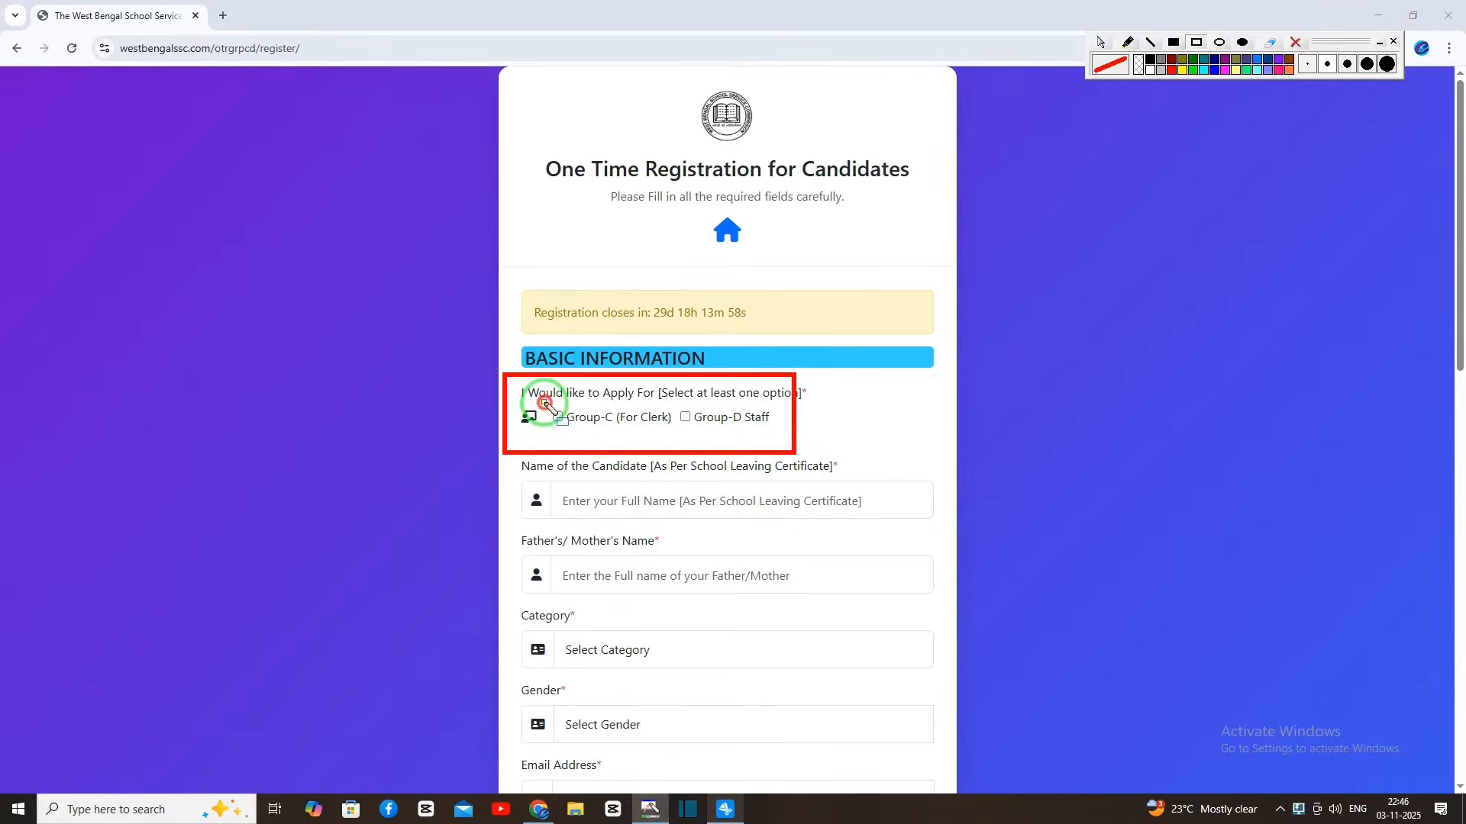
pyautogui.moveTo(543, 403); pyautogui.dragTo(572, 432)
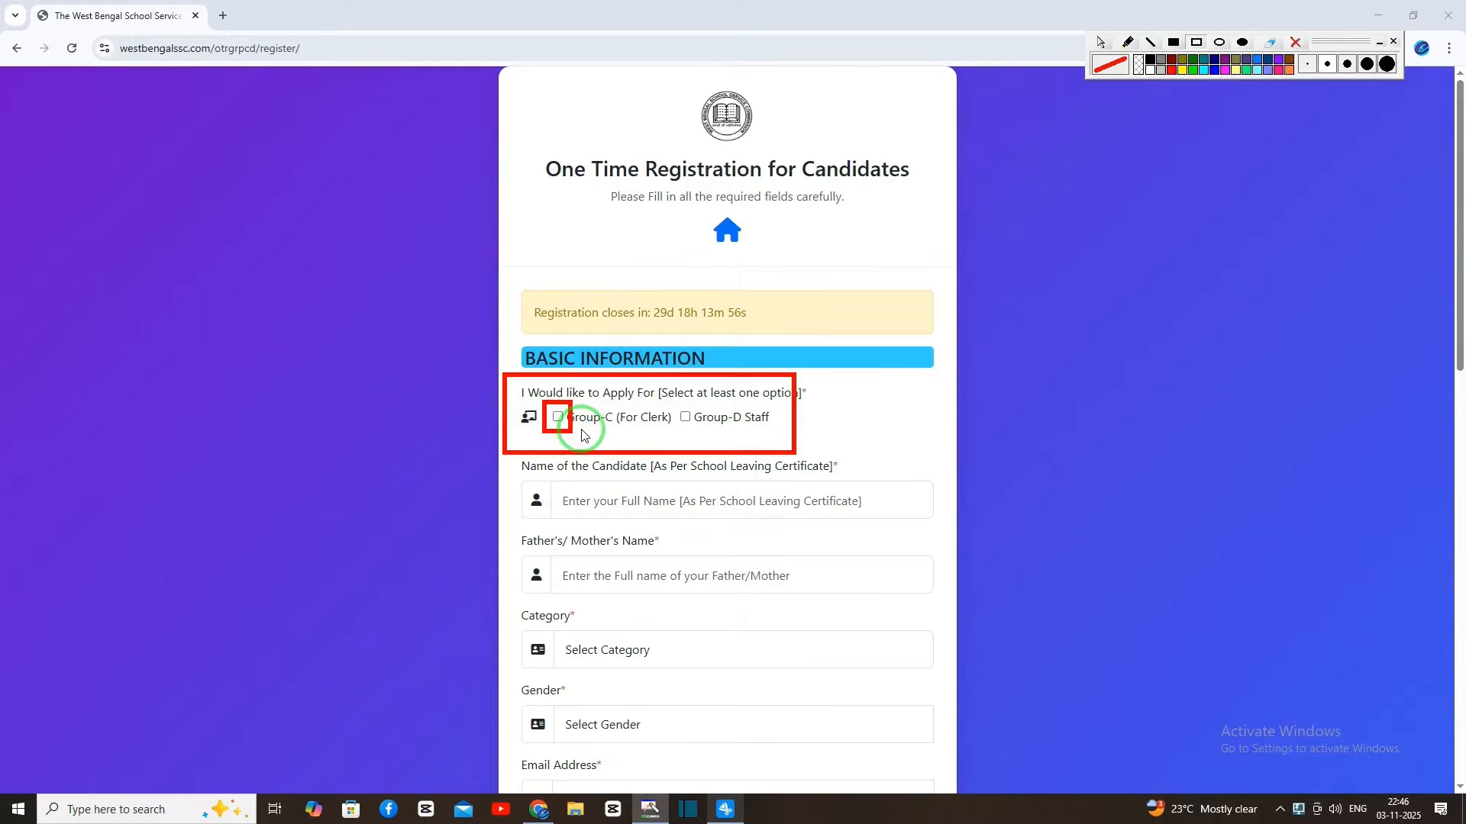
pyautogui.moveTo(678, 408); pyautogui.dragTo(692, 432)
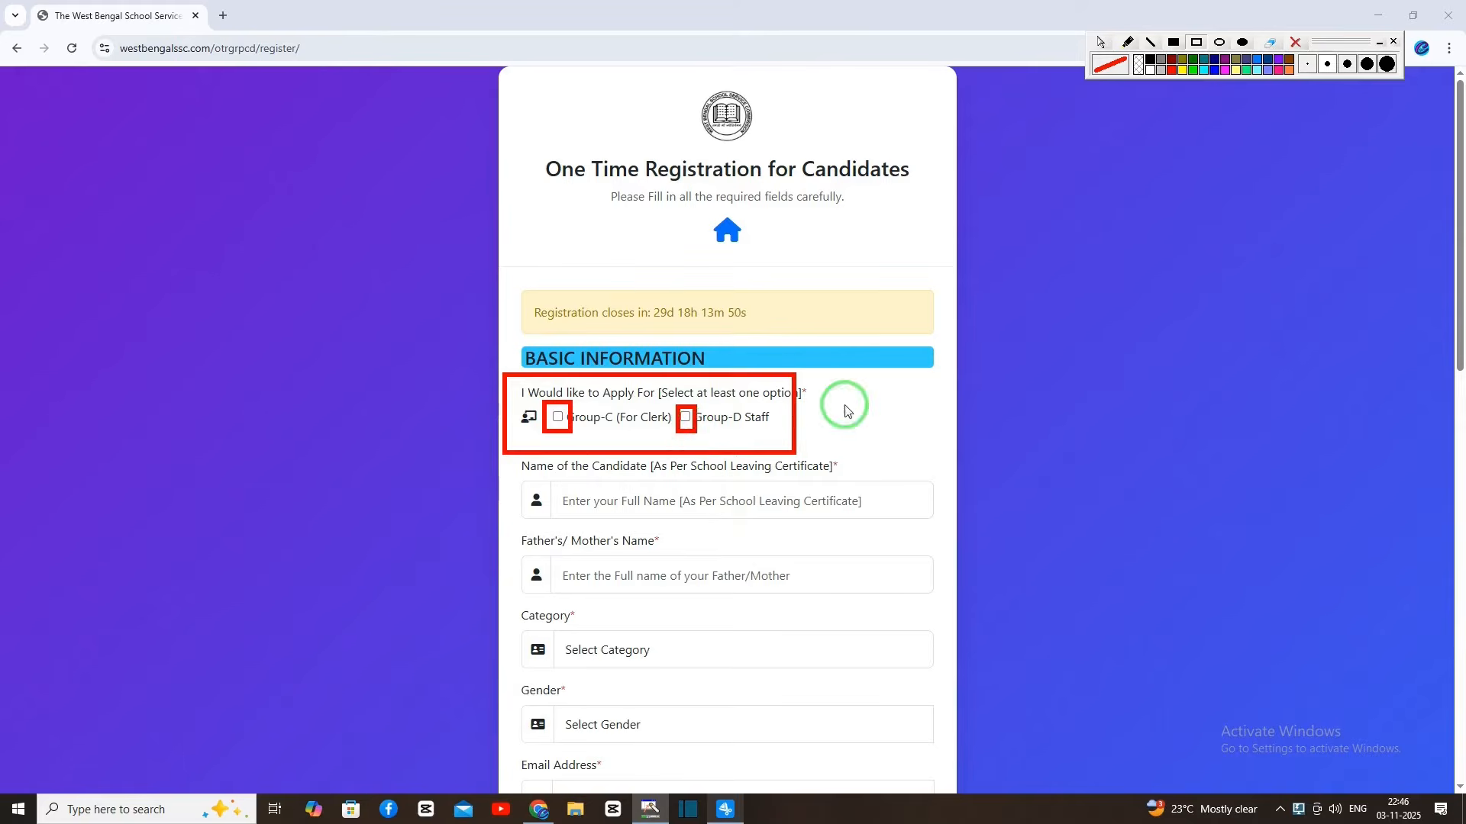
pyautogui.click(1100, 42)
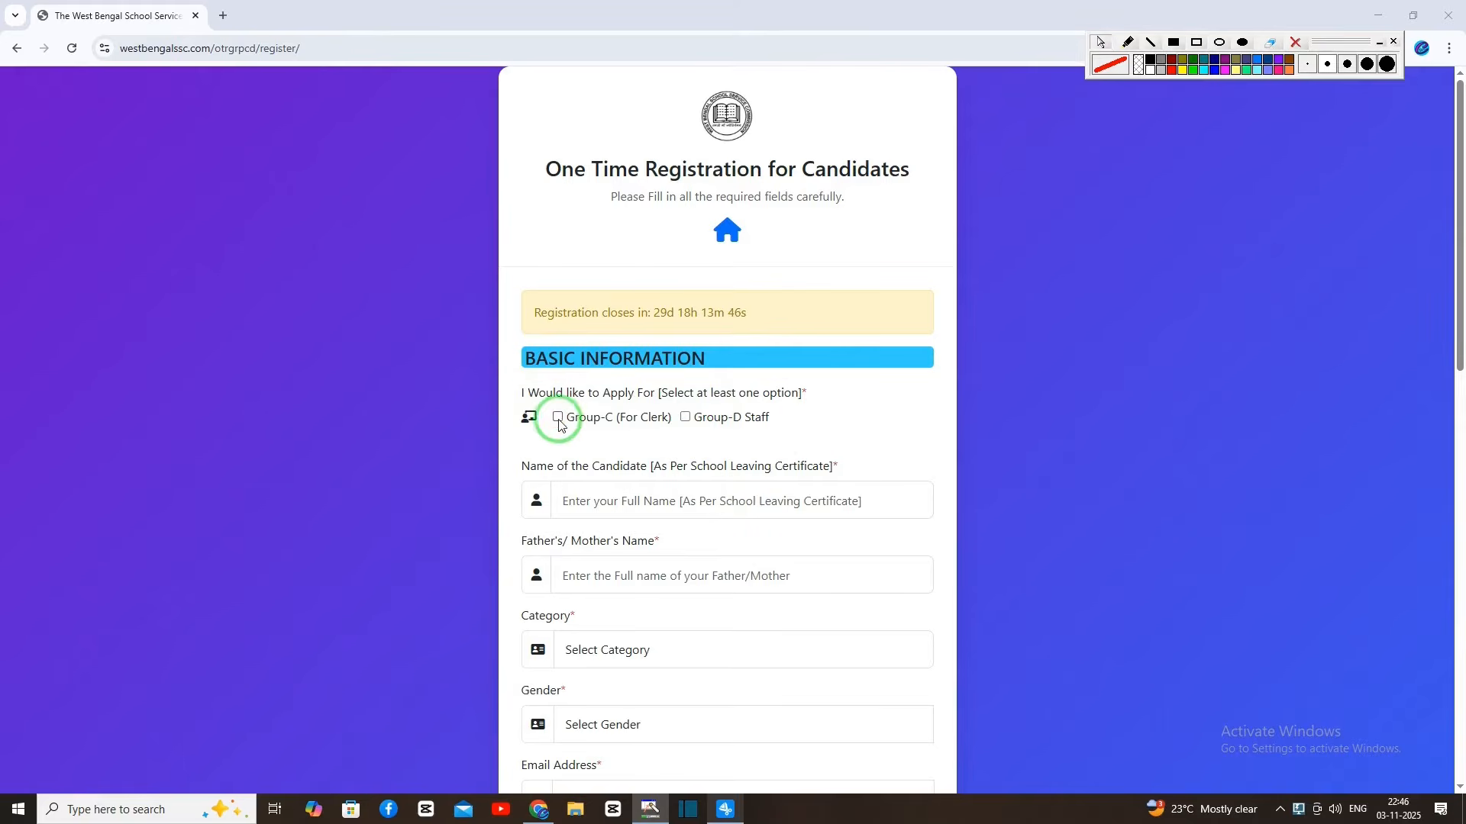
pyautogui.click(557, 418)
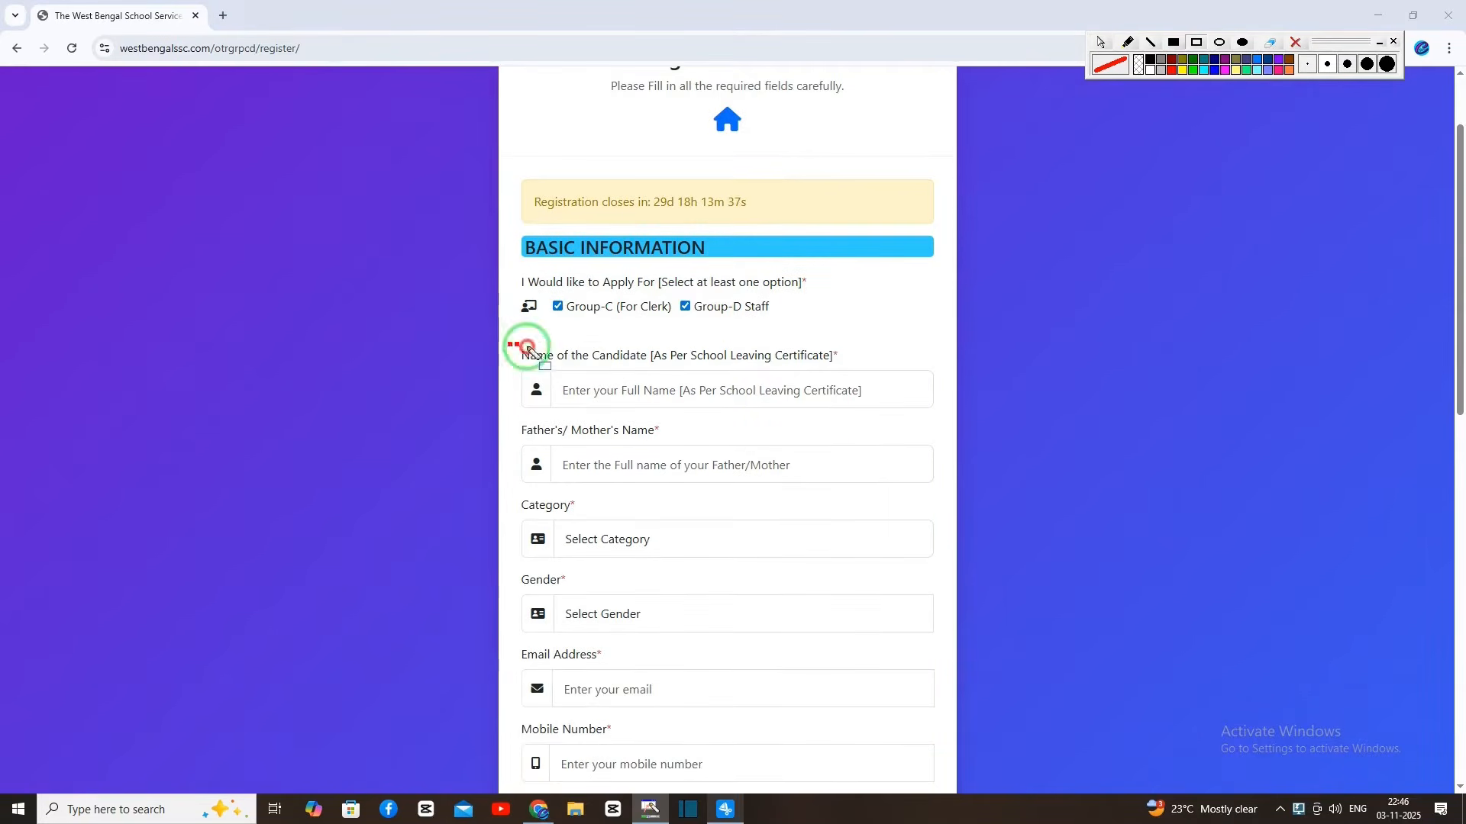
# Select ST in the Category dropdown, revealing the Caste Certificate Number field
pyautogui.moveTo(510, 344); pyautogui.dragTo(878, 412)
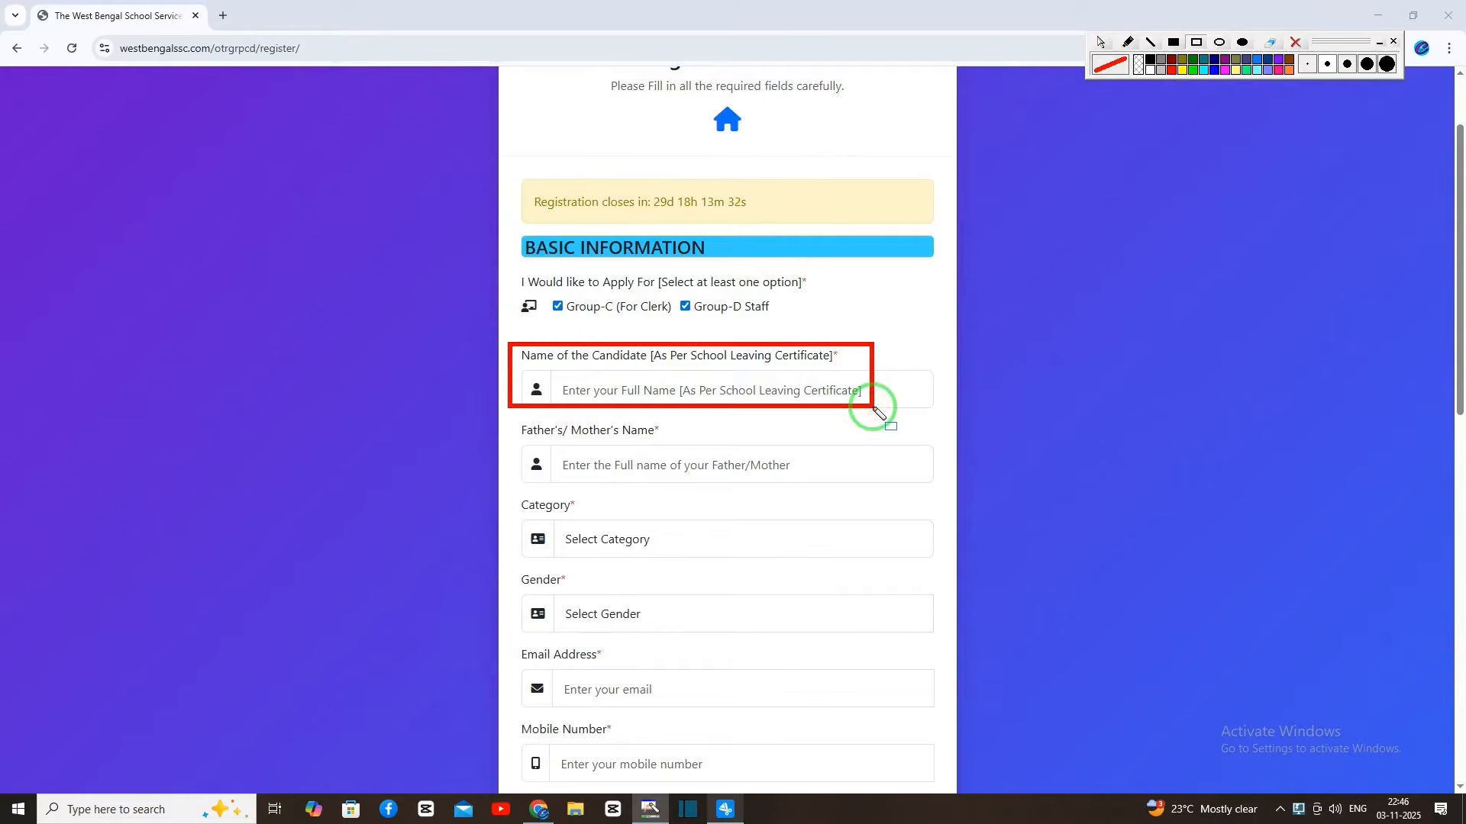
pyautogui.moveTo(510, 437); pyautogui.dragTo(843, 489)
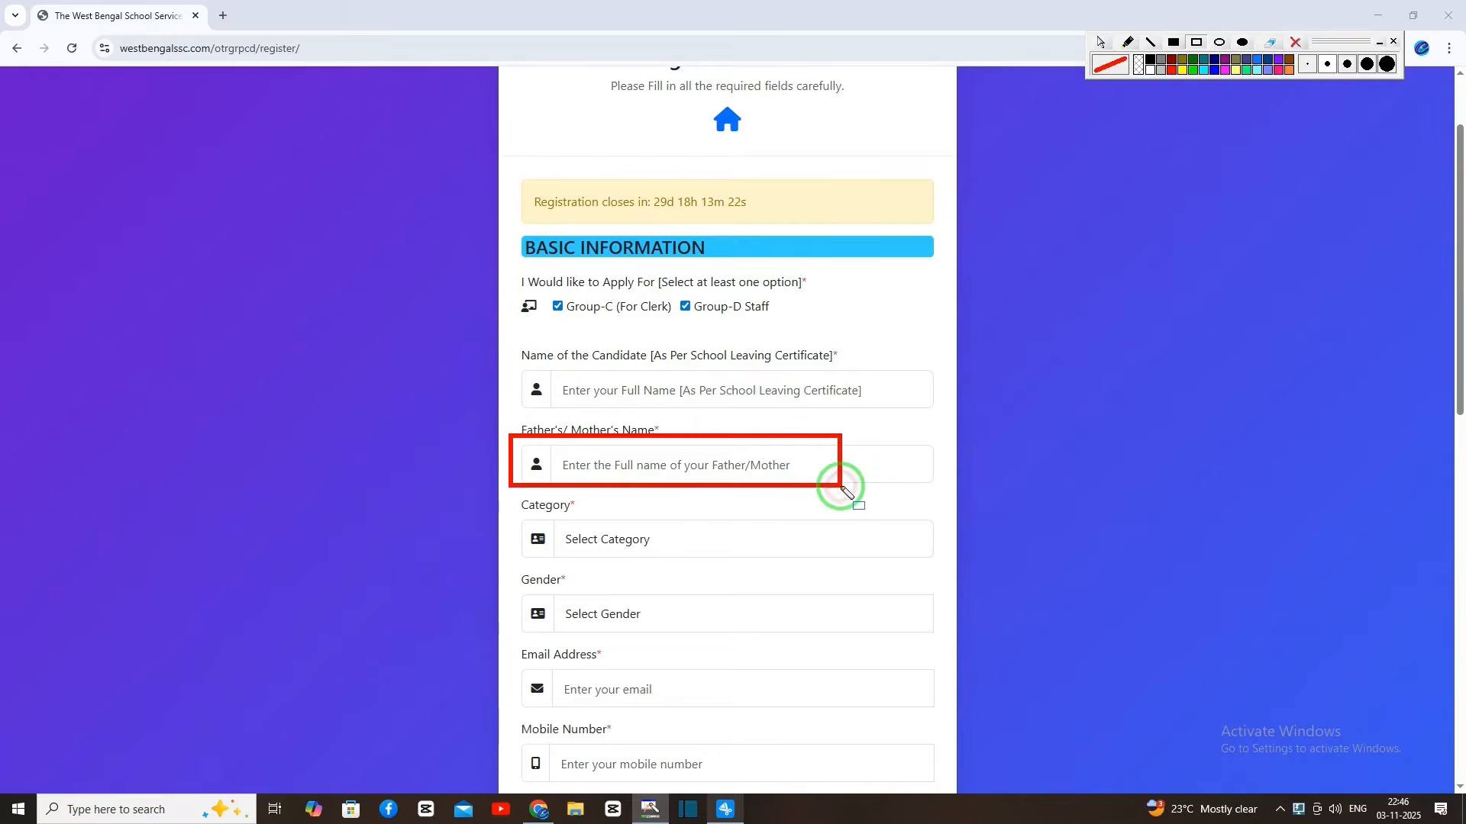
pyautogui.scroll(-1, 507, 386)
pyautogui.moveTo(504, 387)
pyautogui.mouseDown()
pyautogui.moveTo(649, 452)
pyautogui.moveTo(772, 466)
pyautogui.mouseUp()
pyautogui.click(619, 446)
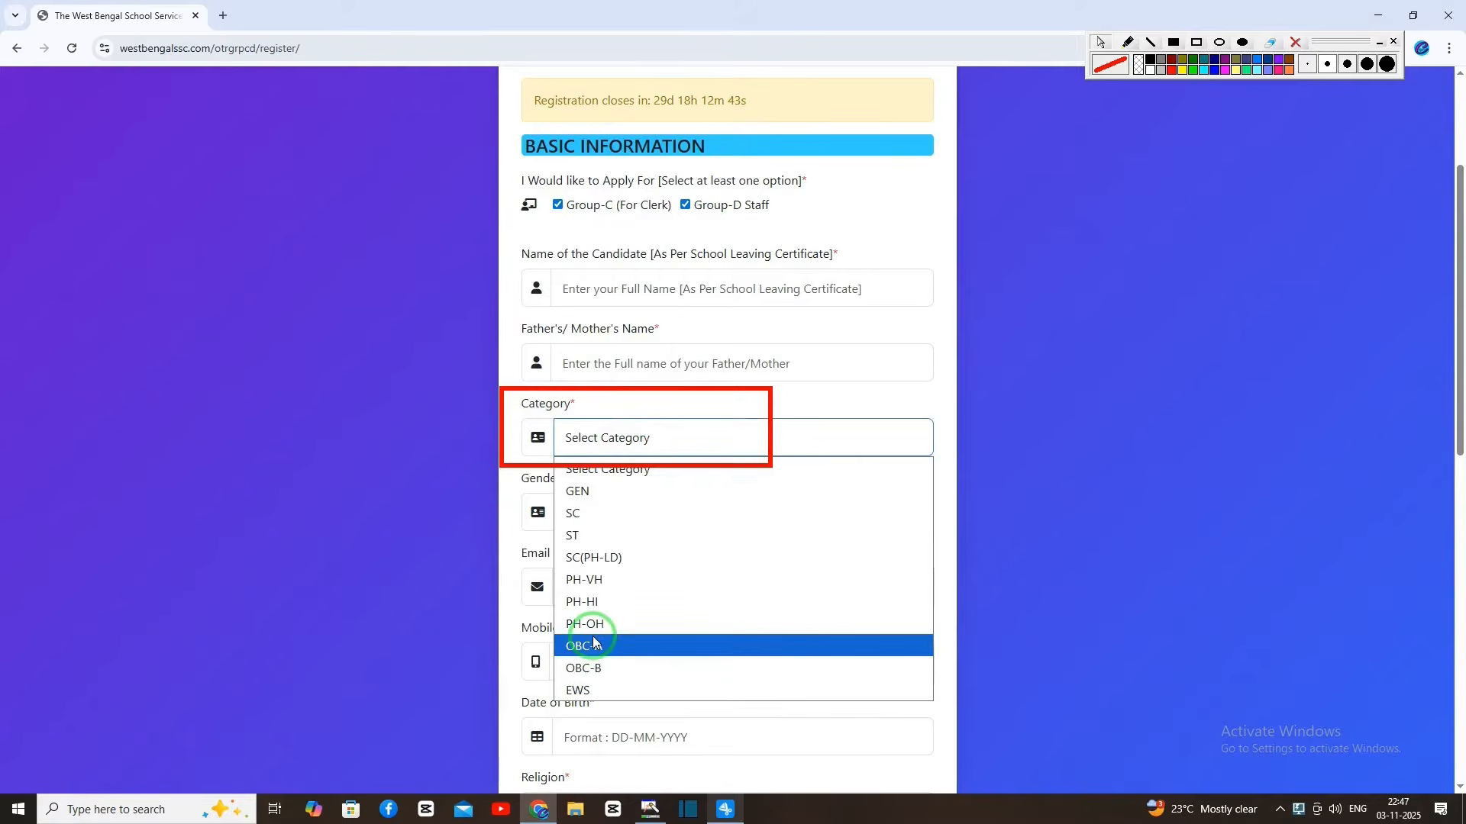
pyautogui.click(601, 545)
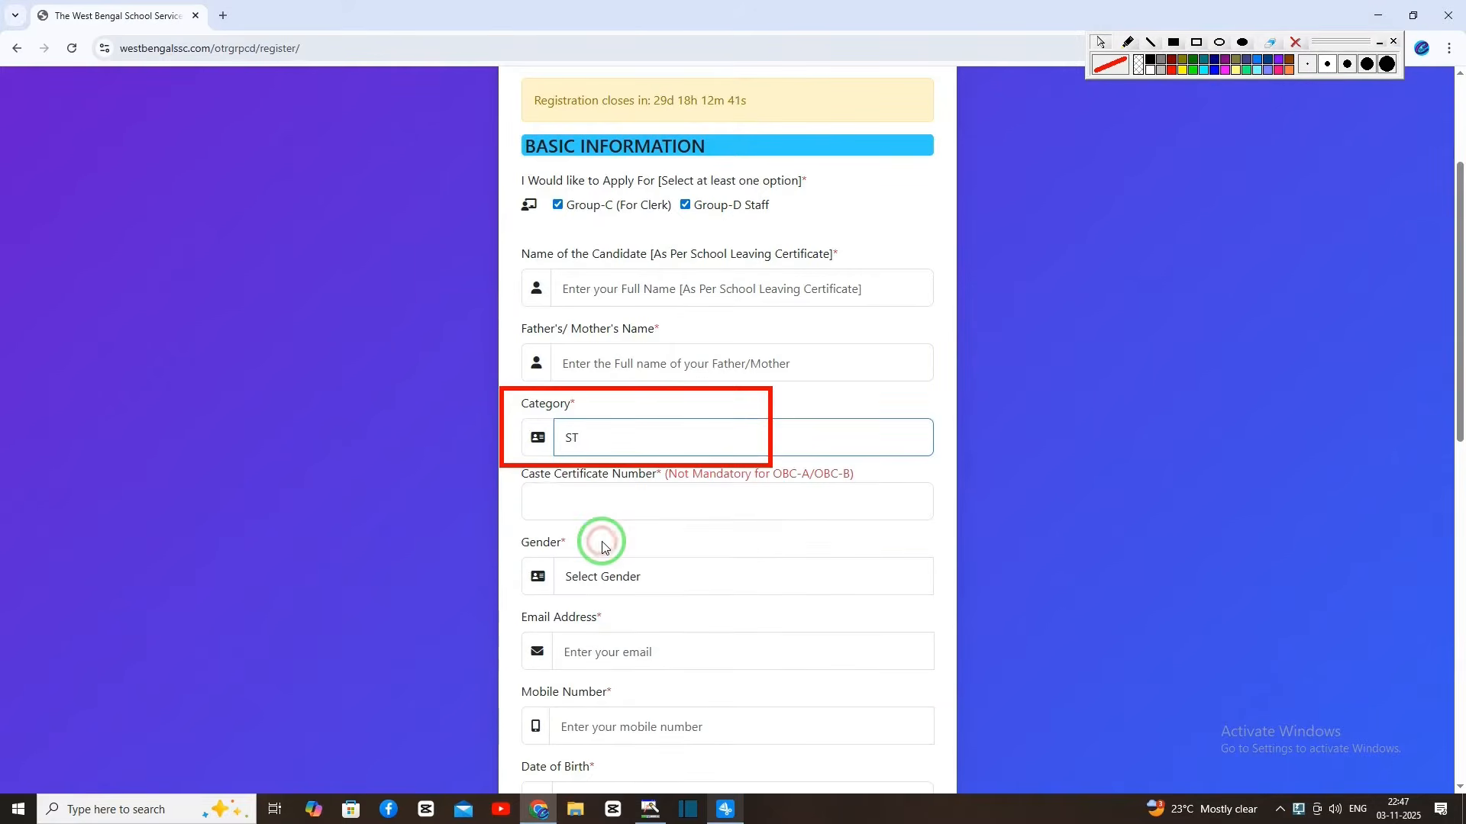
pyautogui.moveTo(507, 465); pyautogui.dragTo(871, 524)
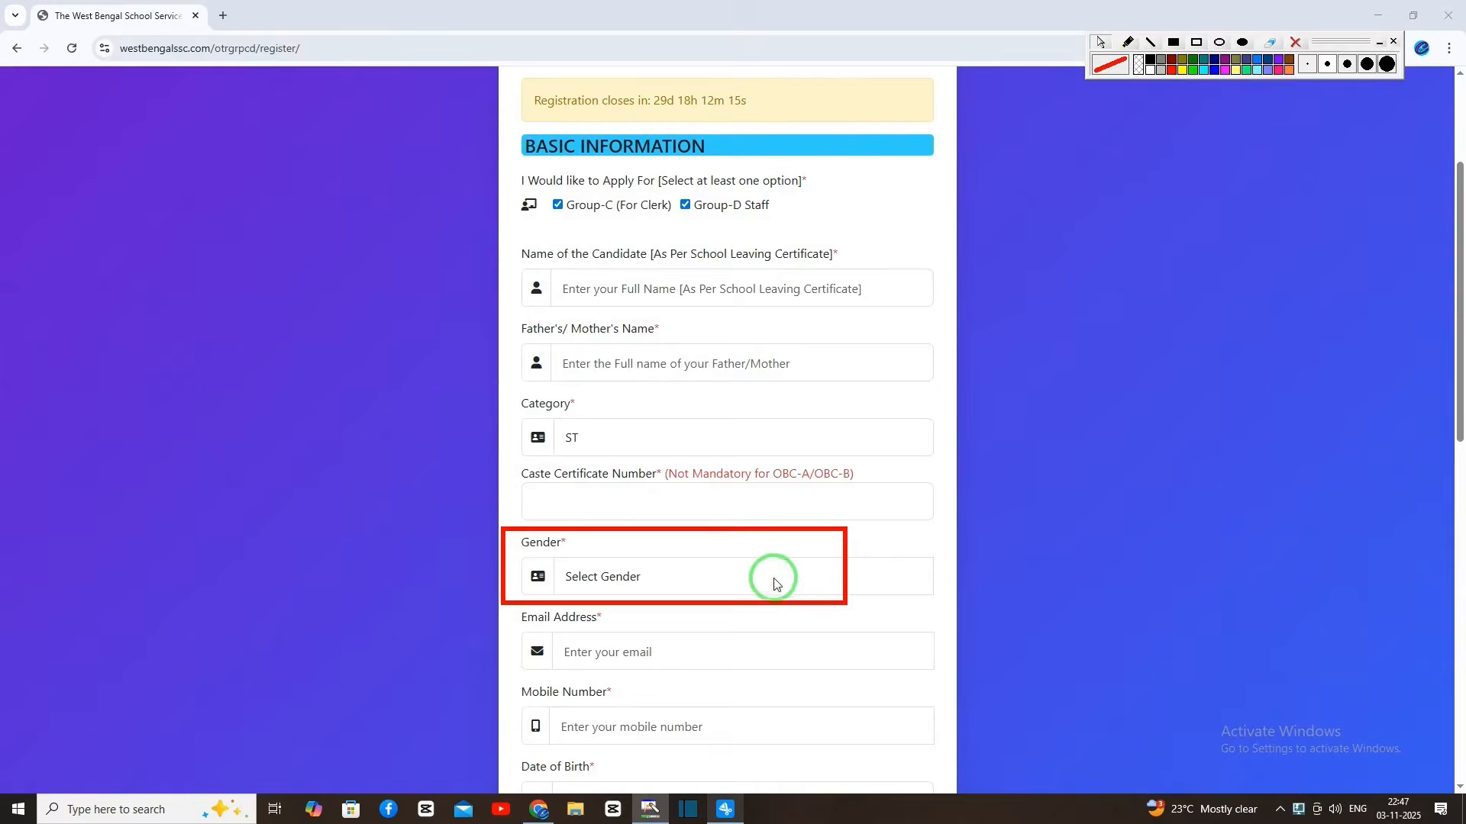
# Set the candidate's gender to MALE
pyautogui.click(773, 578)
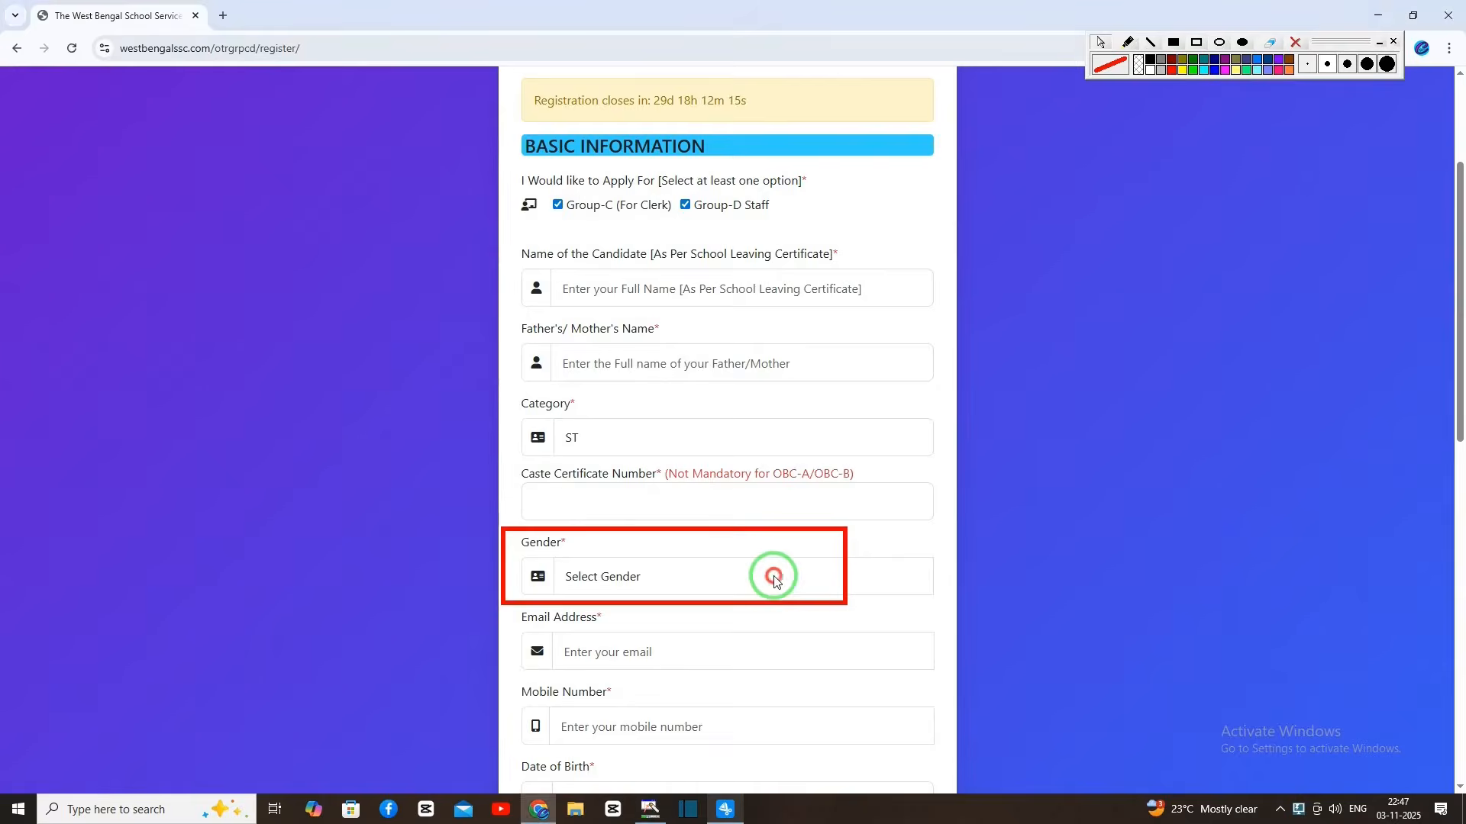
pyautogui.click(645, 630)
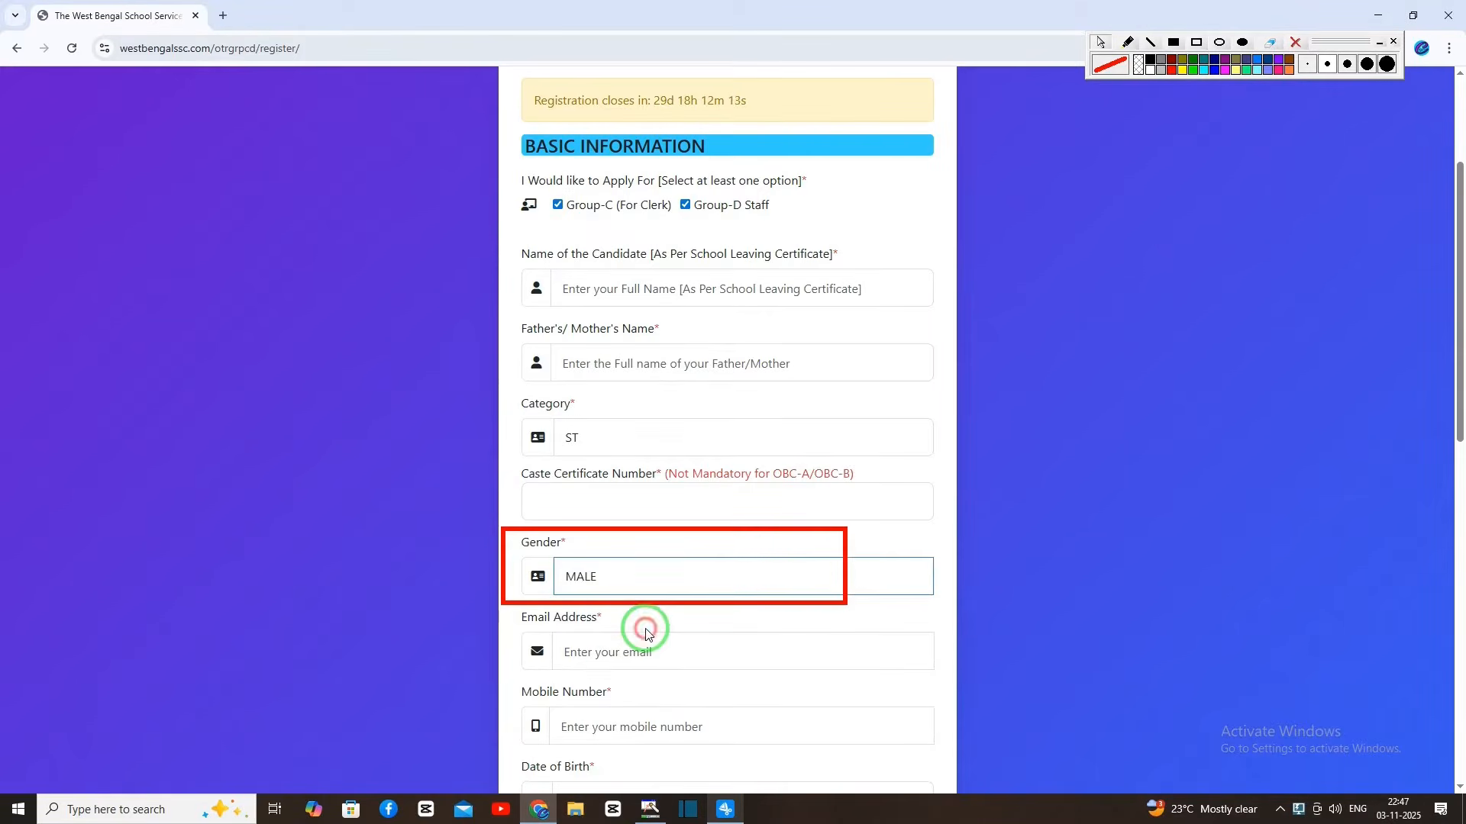
pyautogui.scroll(-3, 641, 630)
pyautogui.moveTo(506, 368); pyautogui.dragTo(744, 414)
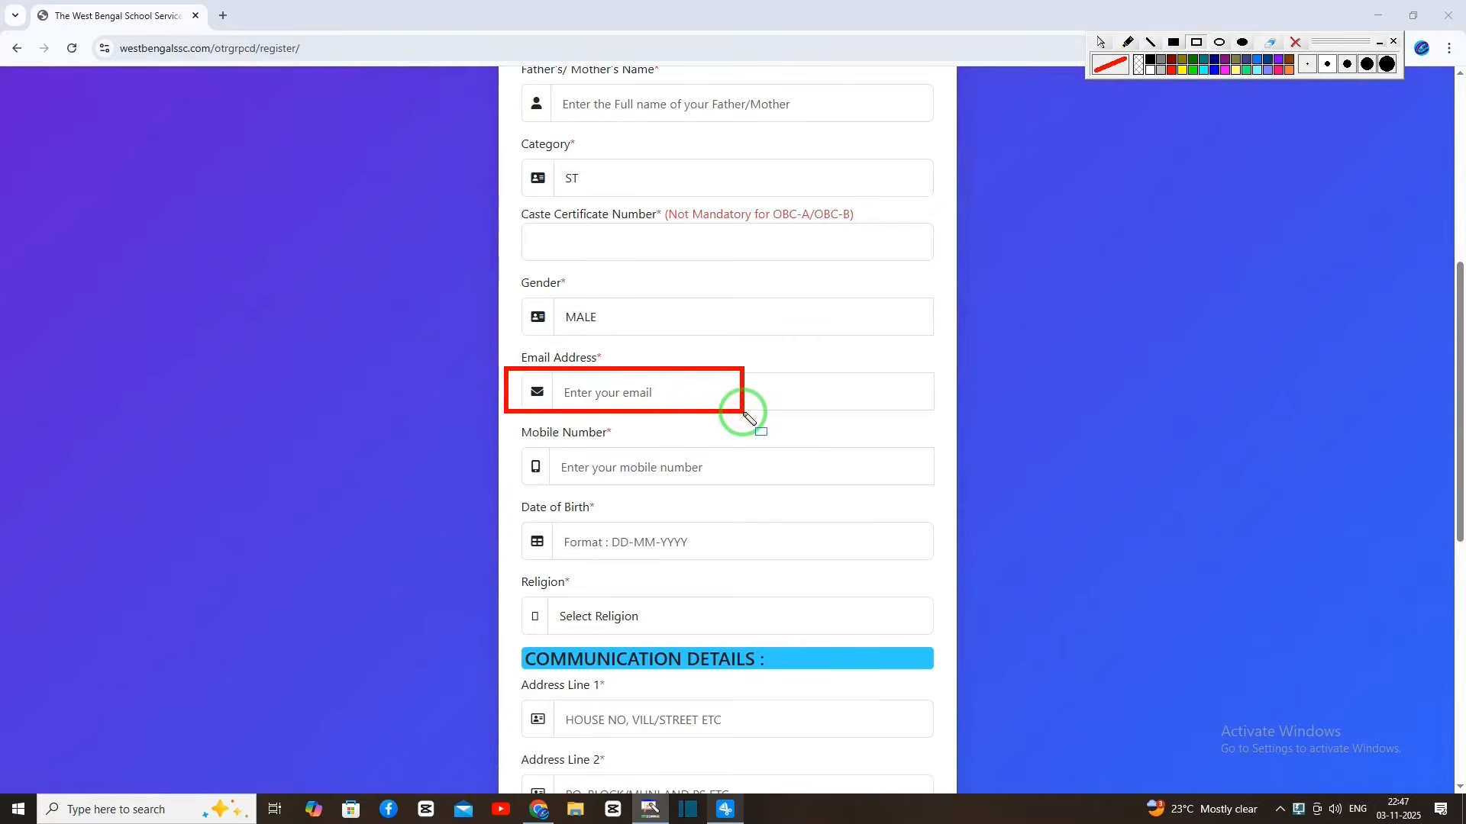
pyautogui.moveTo(514, 446)
pyautogui.mouseDown()
pyautogui.moveTo(621, 481)
pyautogui.moveTo(784, 495)
pyautogui.mouseUp()
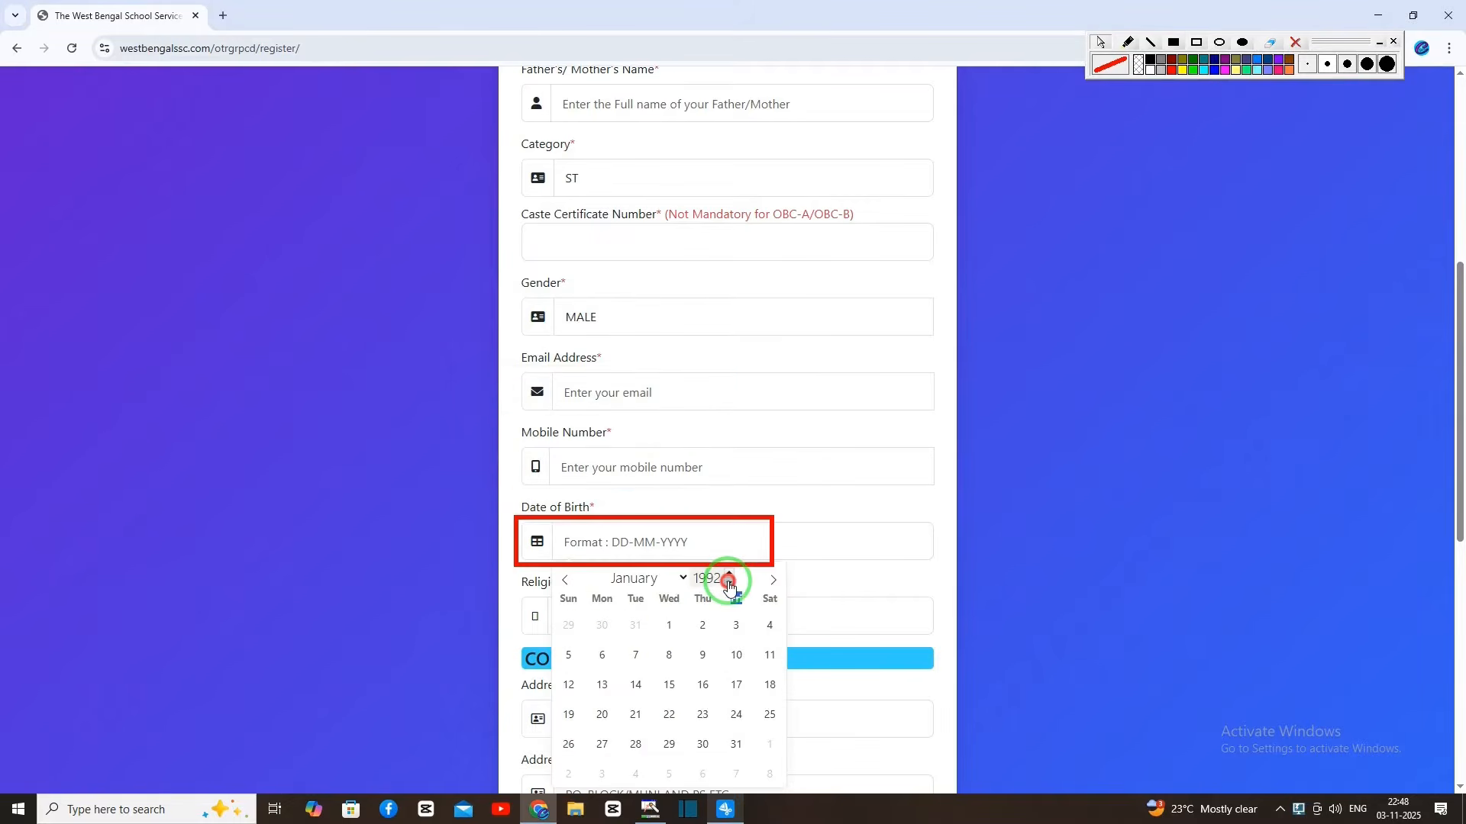
# Pick 2 April 1990 as the date of birth in the calendar
pyautogui.click(729, 582)
pyautogui.click(729, 583)
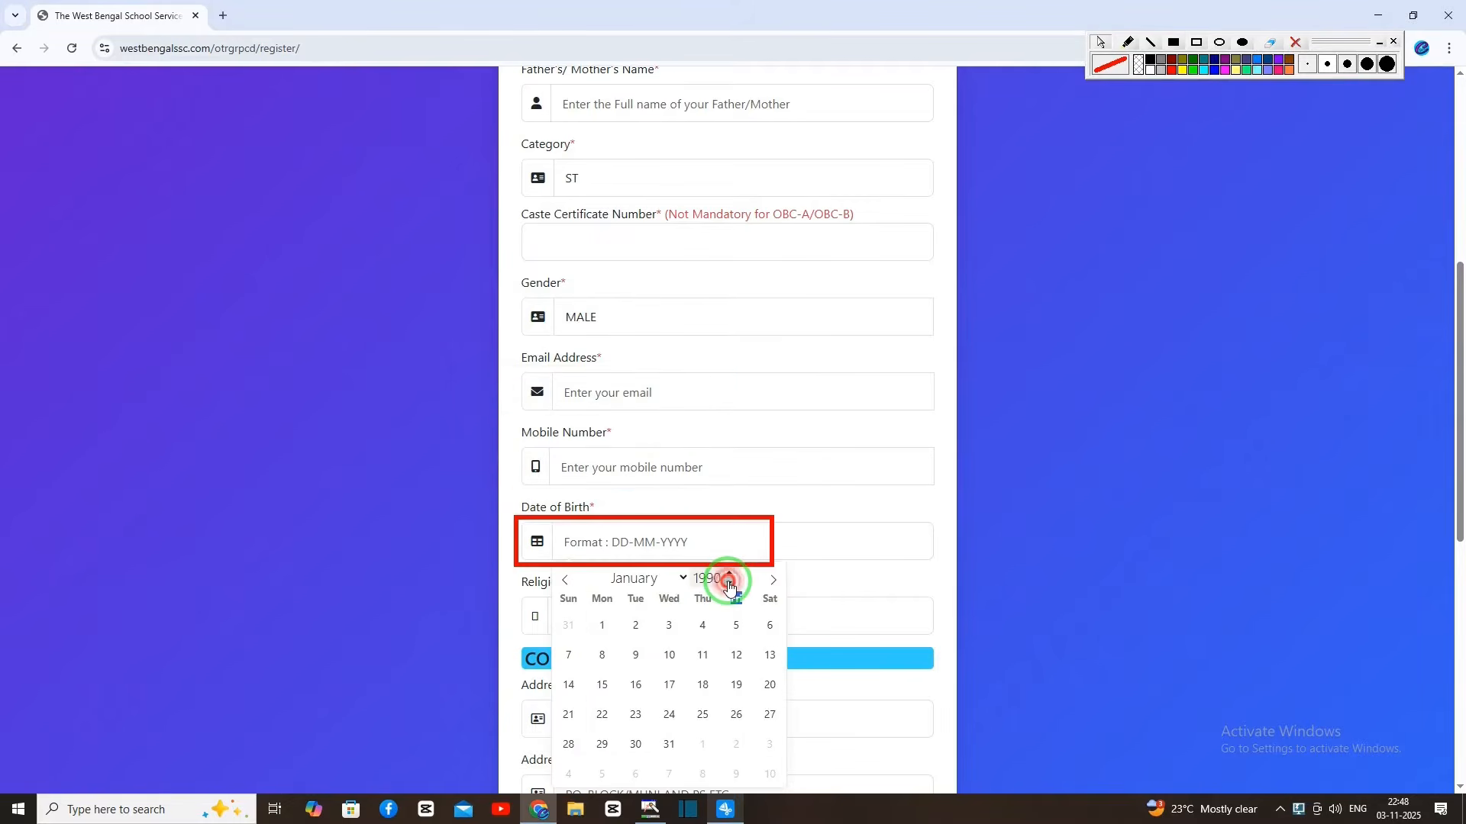
pyautogui.click(729, 582)
pyautogui.click(732, 573)
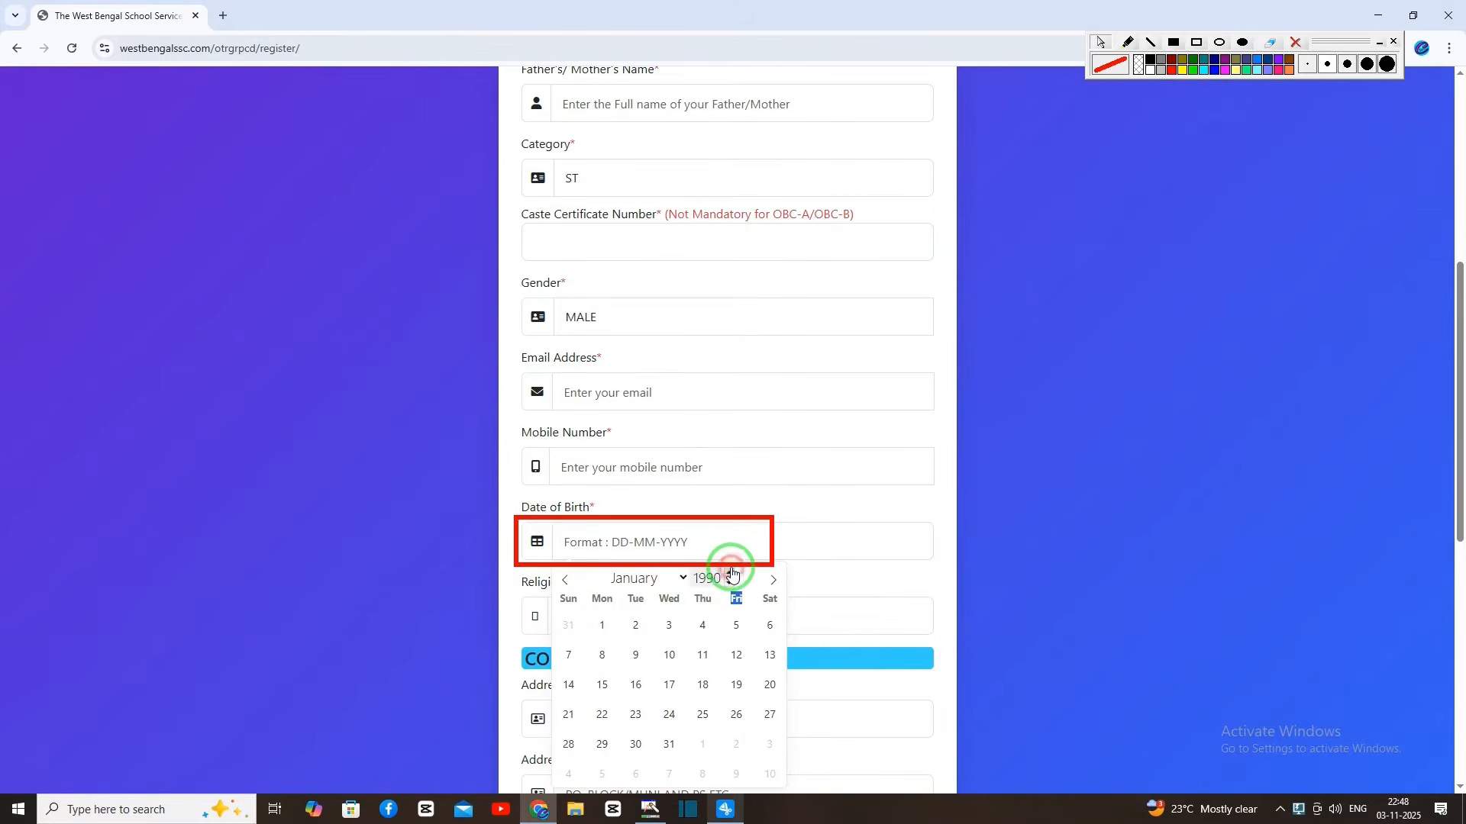
pyautogui.click(648, 581)
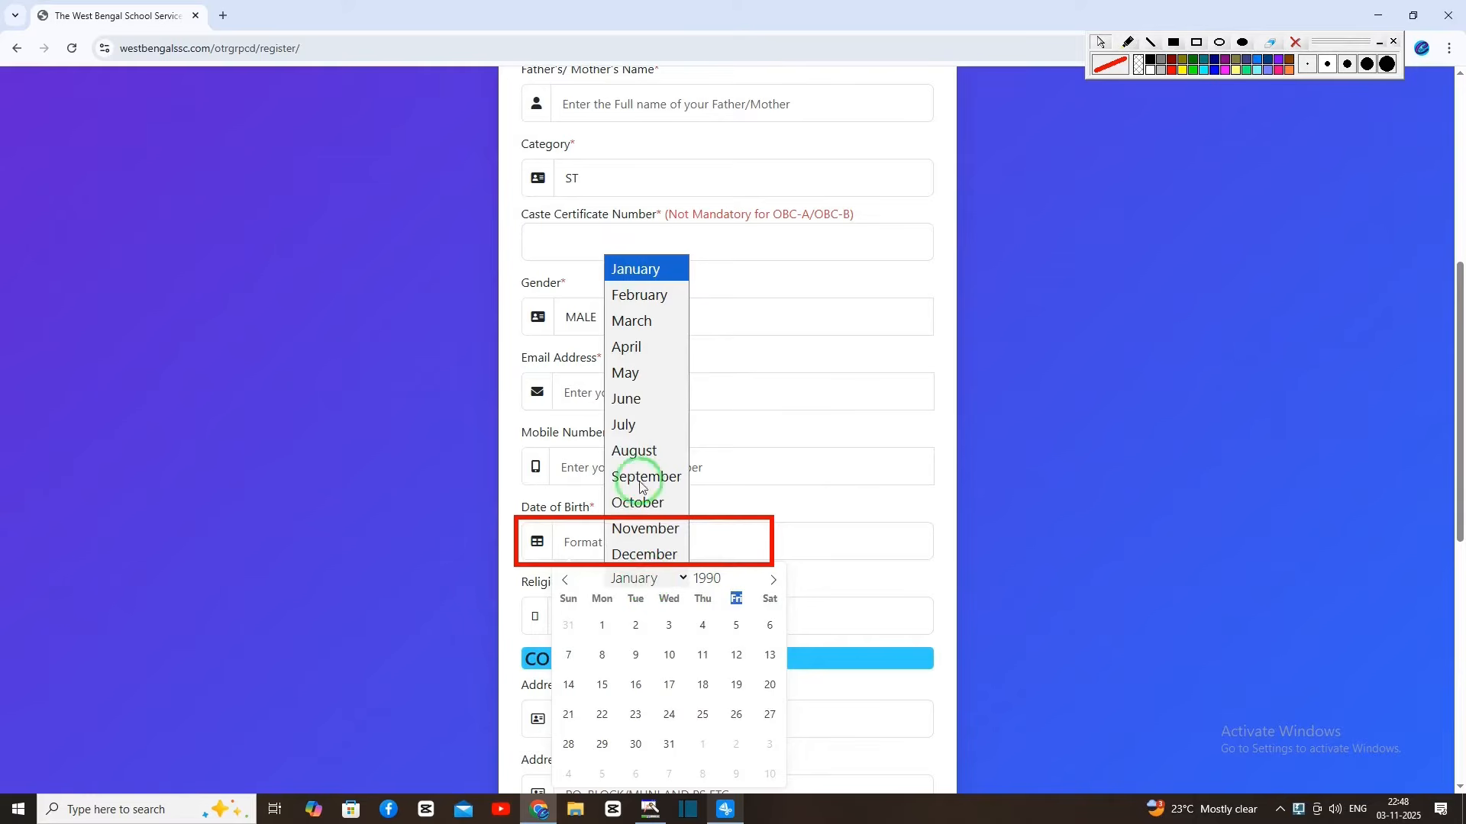
pyautogui.click(652, 353)
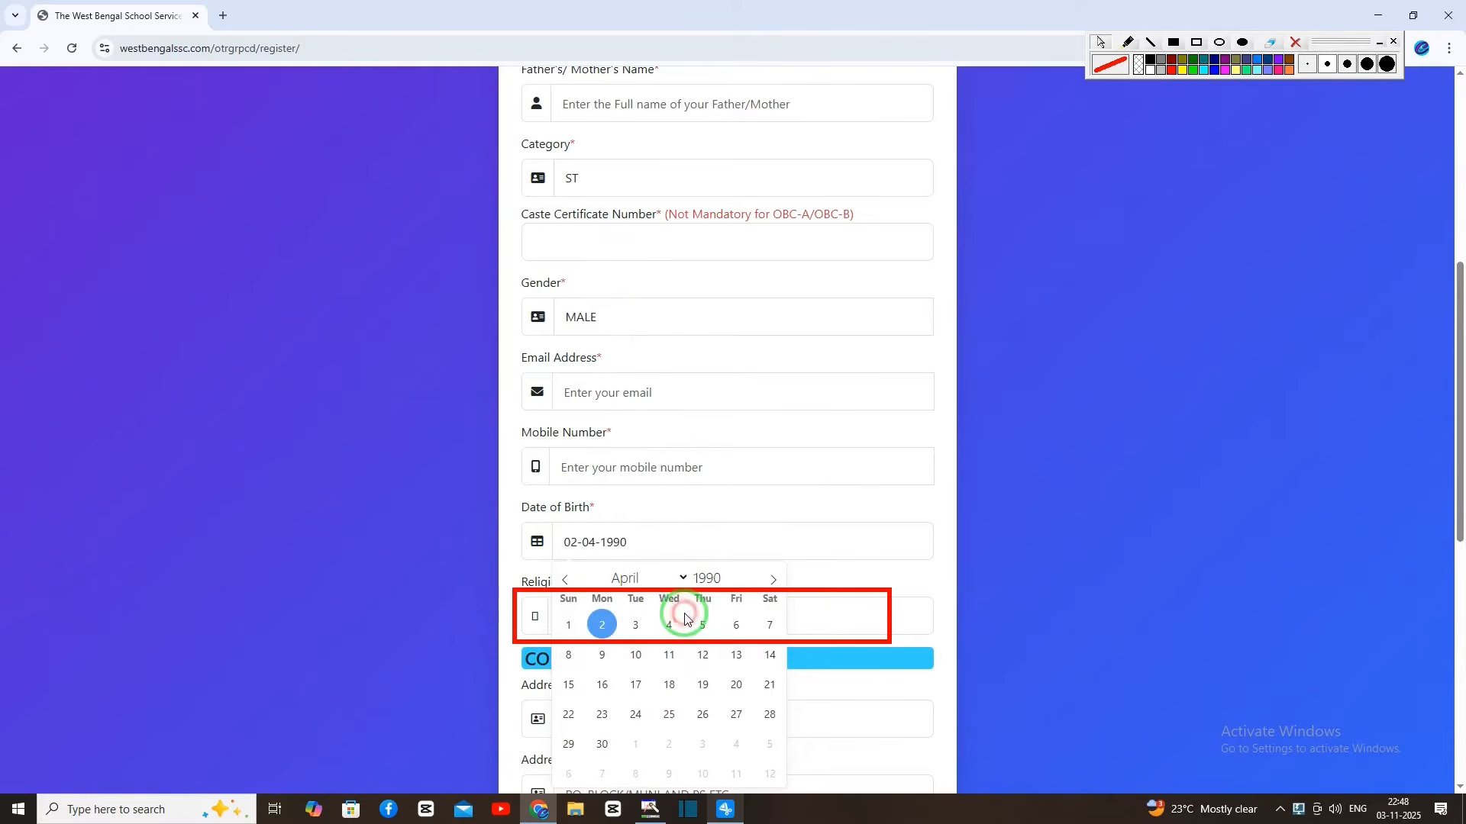
# Choose OTHERS as the religion
pyautogui.click(917, 617)
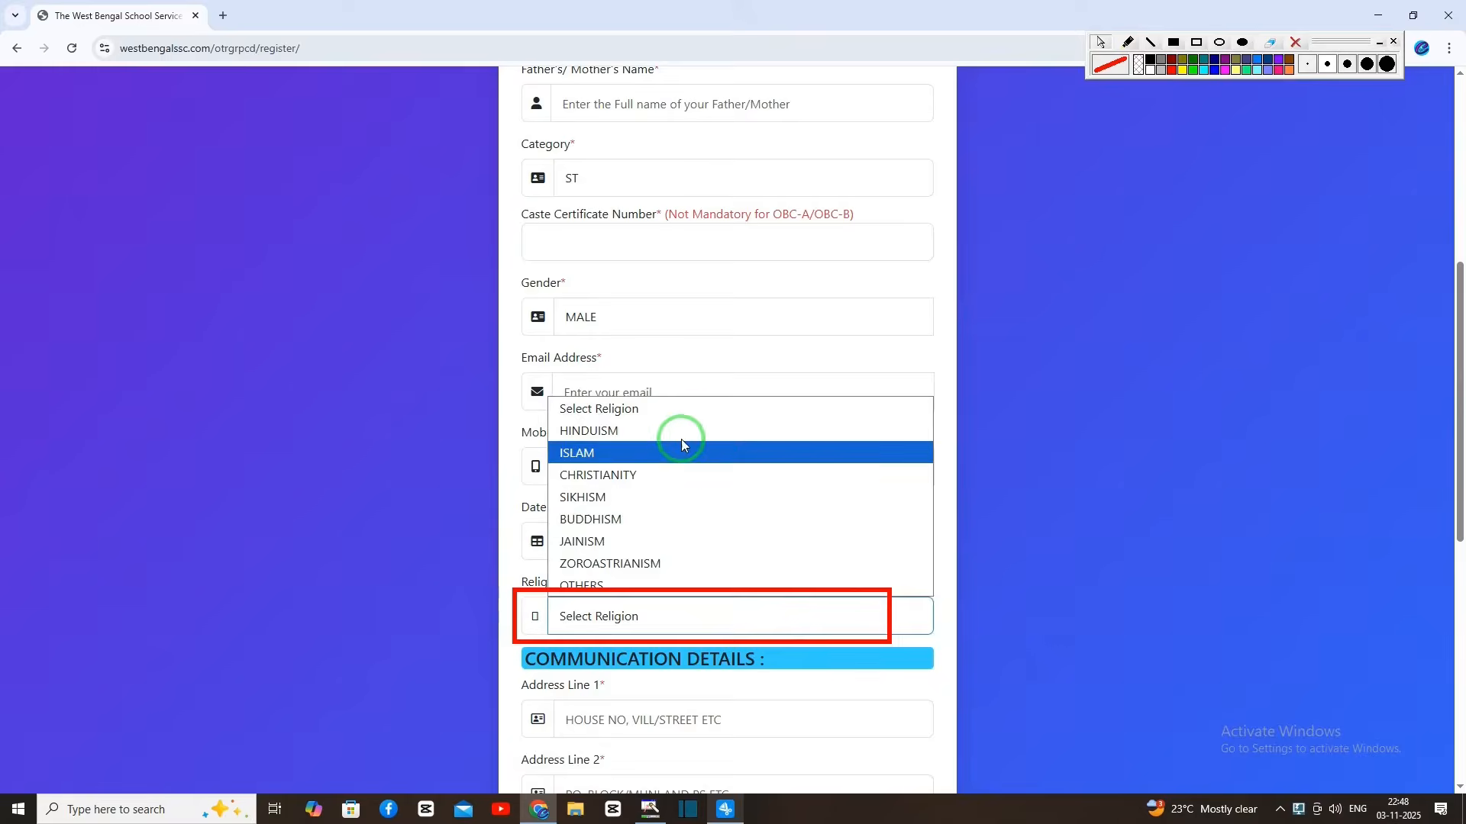
pyautogui.click(607, 586)
pyautogui.scroll(-6, 607, 586)
pyautogui.moveTo(503, 167); pyautogui.dragTo(775, 211)
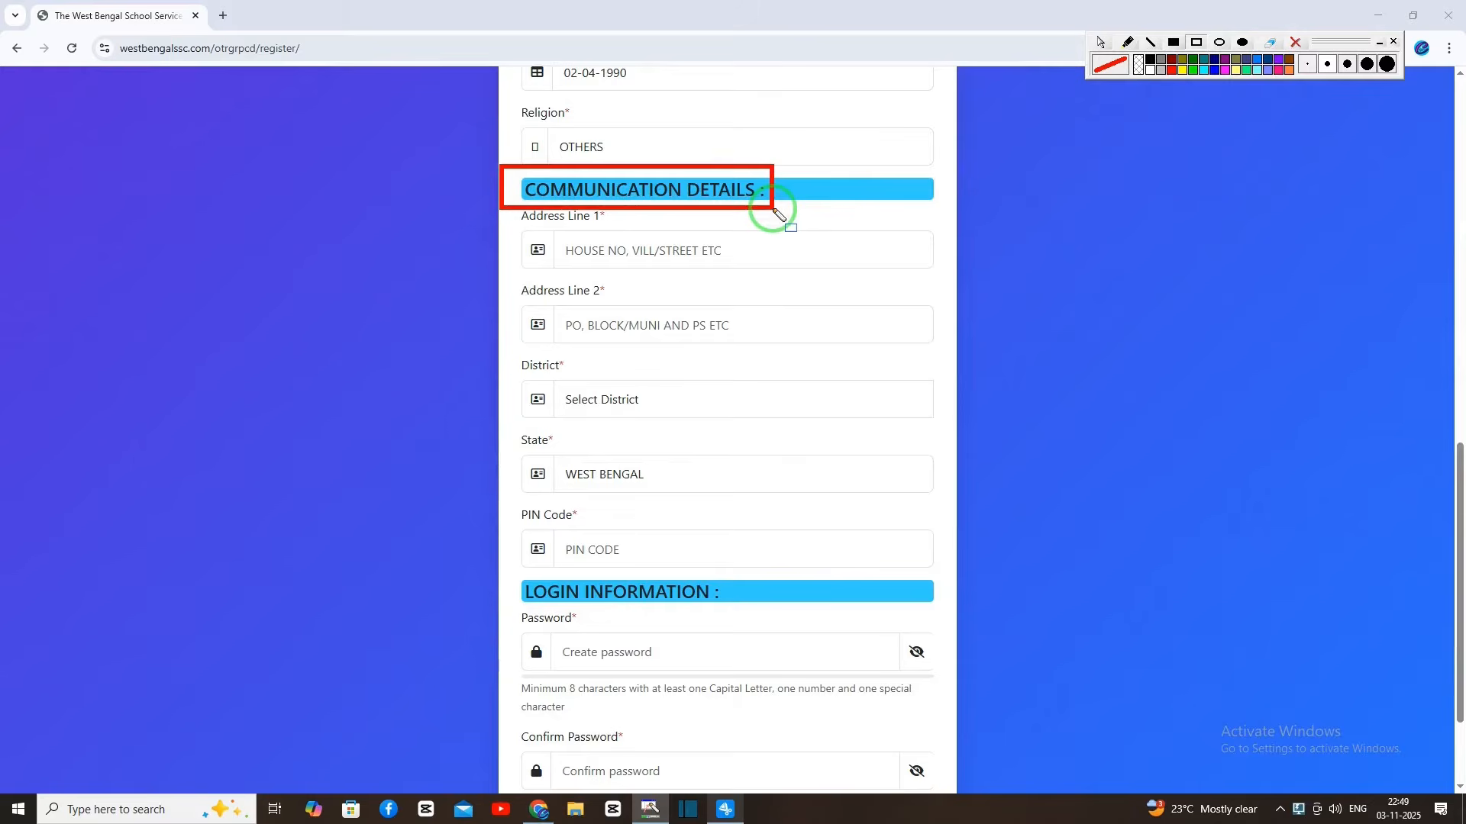
# Choose BANKURA as the district
pyautogui.moveTo(522, 226); pyautogui.dragTo(744, 267)
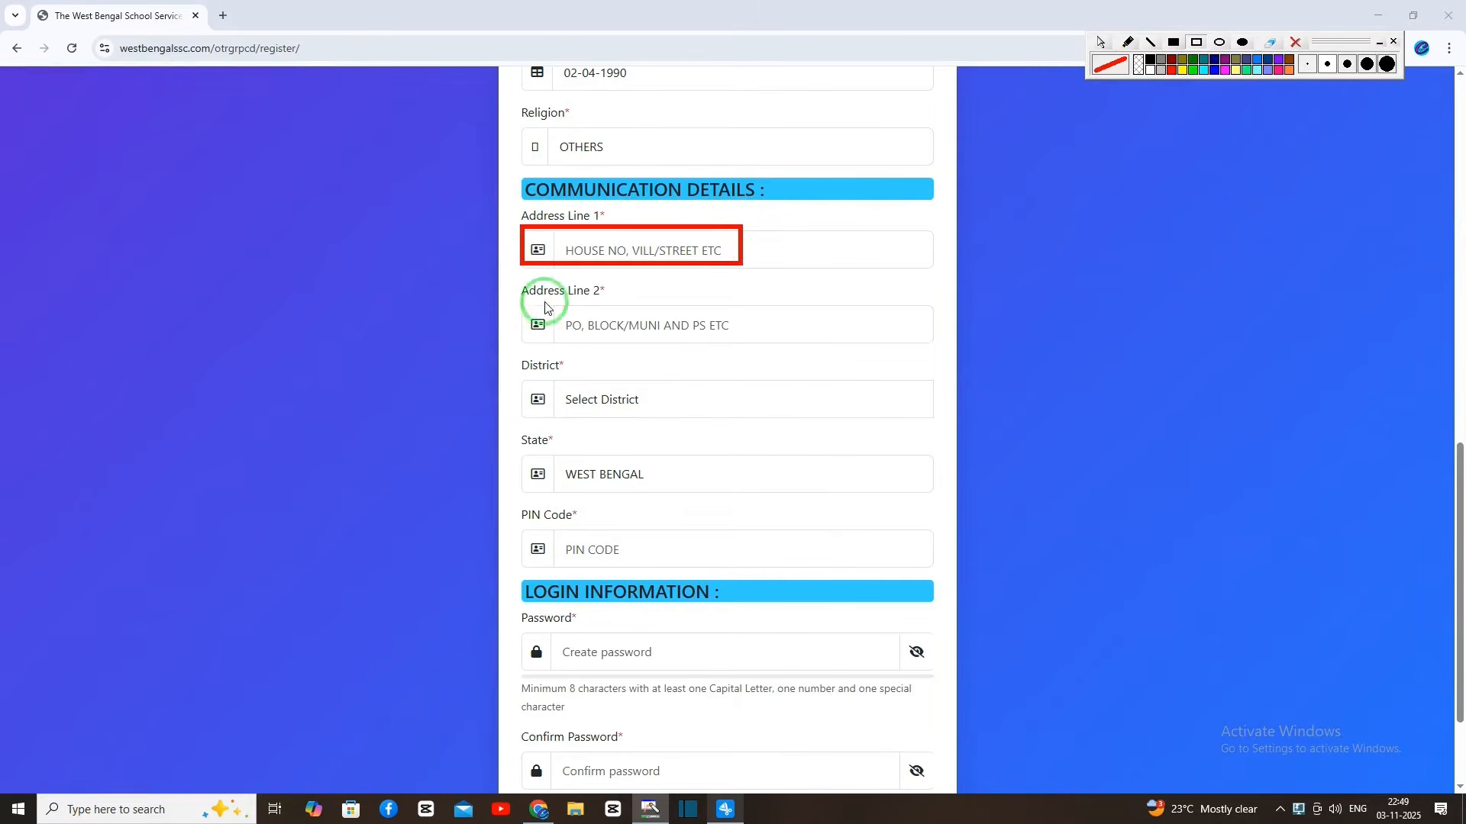
pyautogui.moveTo(517, 301)
pyautogui.mouseDown()
pyautogui.moveTo(658, 340)
pyautogui.moveTo(763, 350)
pyautogui.mouseUp()
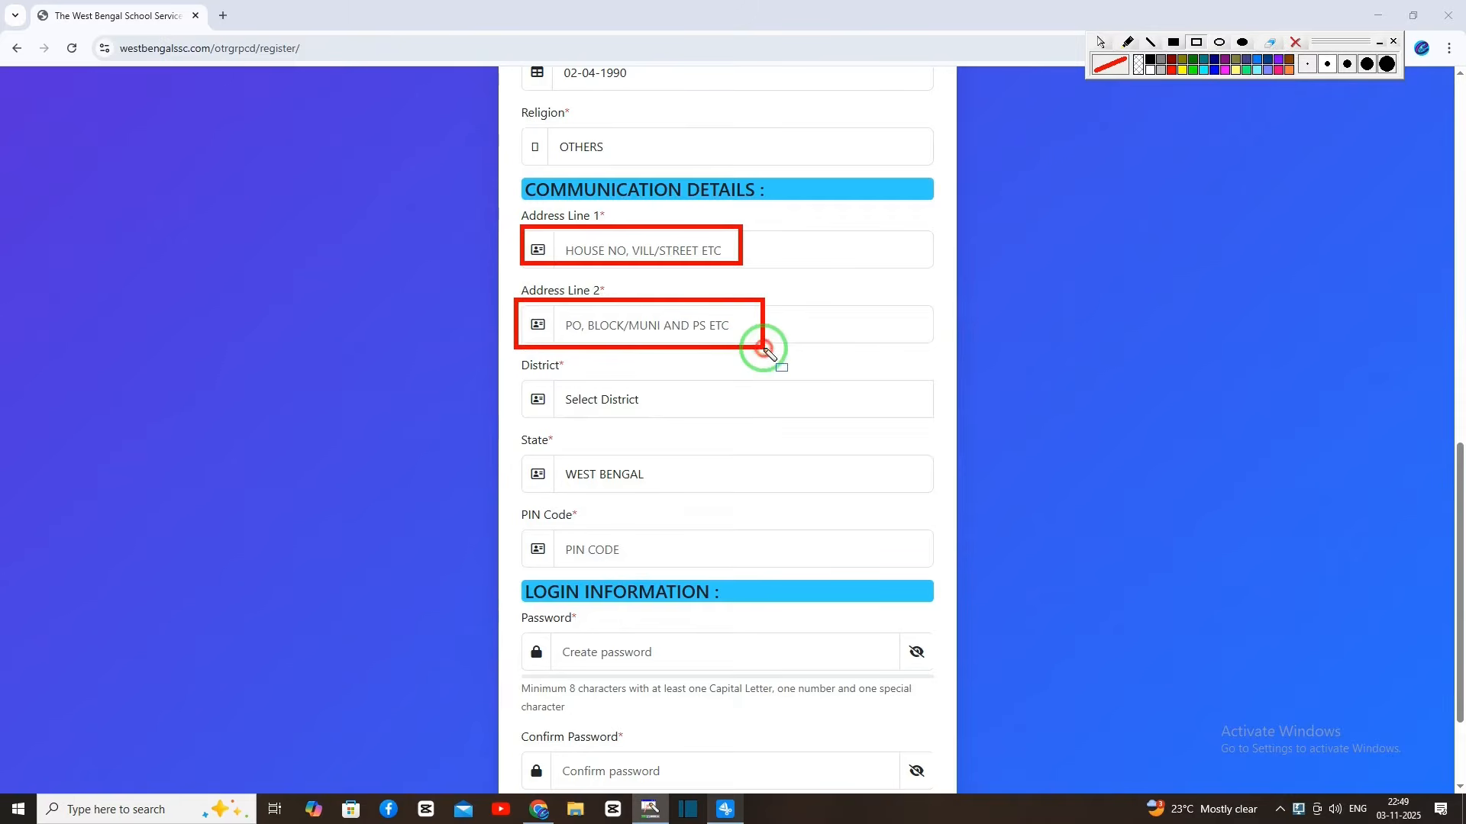
pyautogui.moveTo(507, 378); pyautogui.dragTo(736, 420)
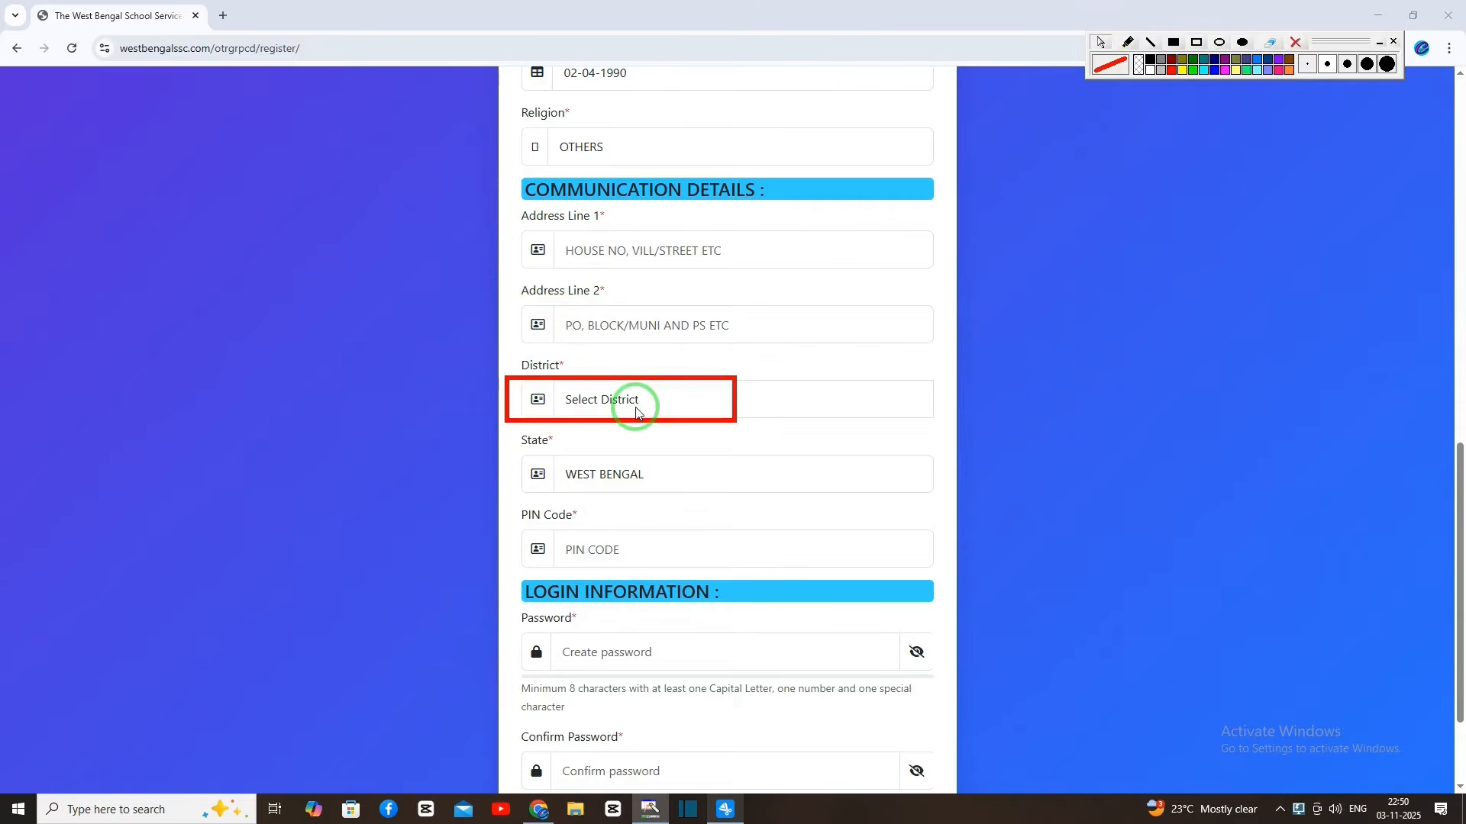
pyautogui.click(635, 406)
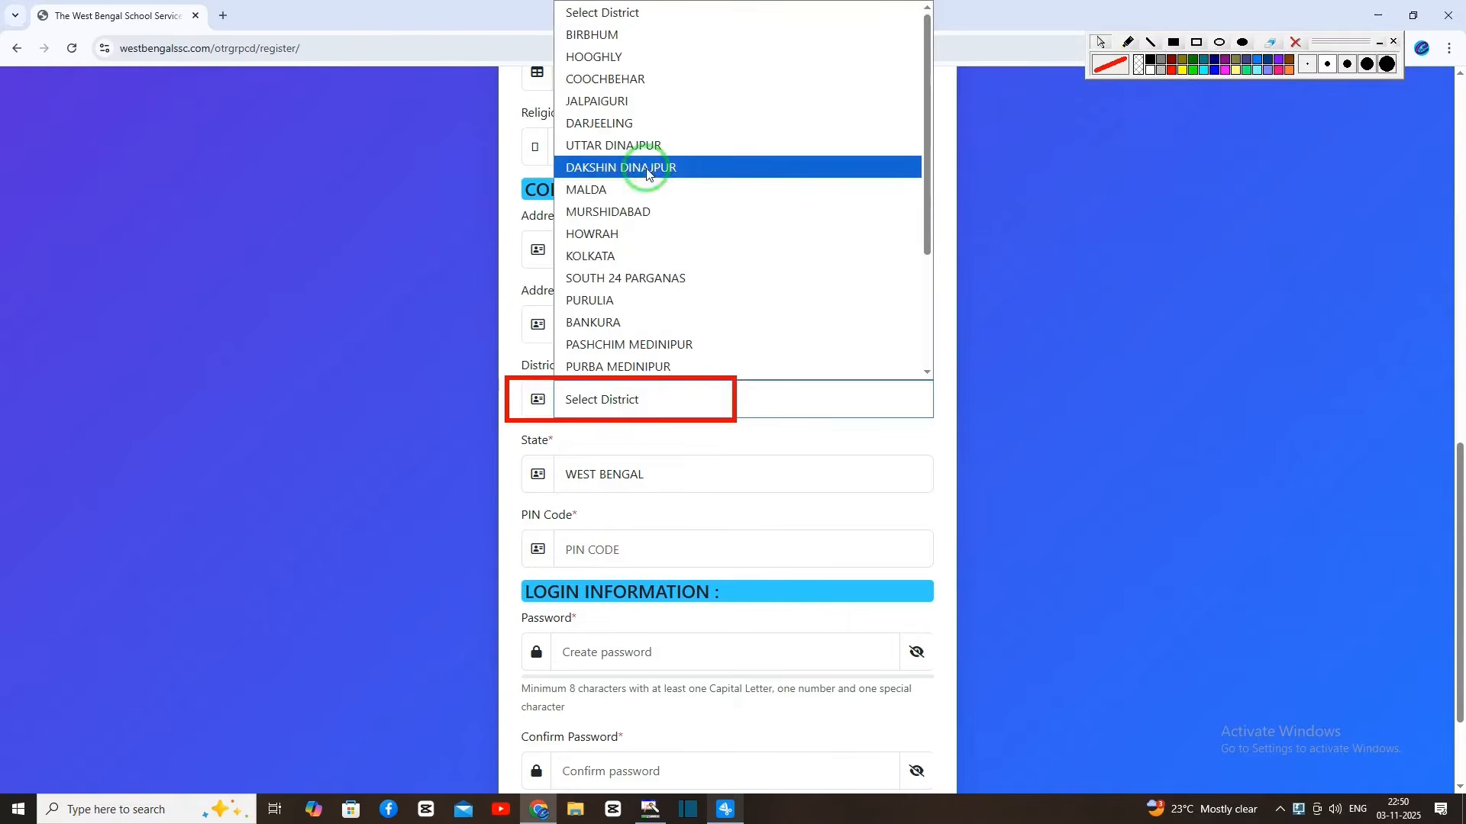
pyautogui.click(598, 330)
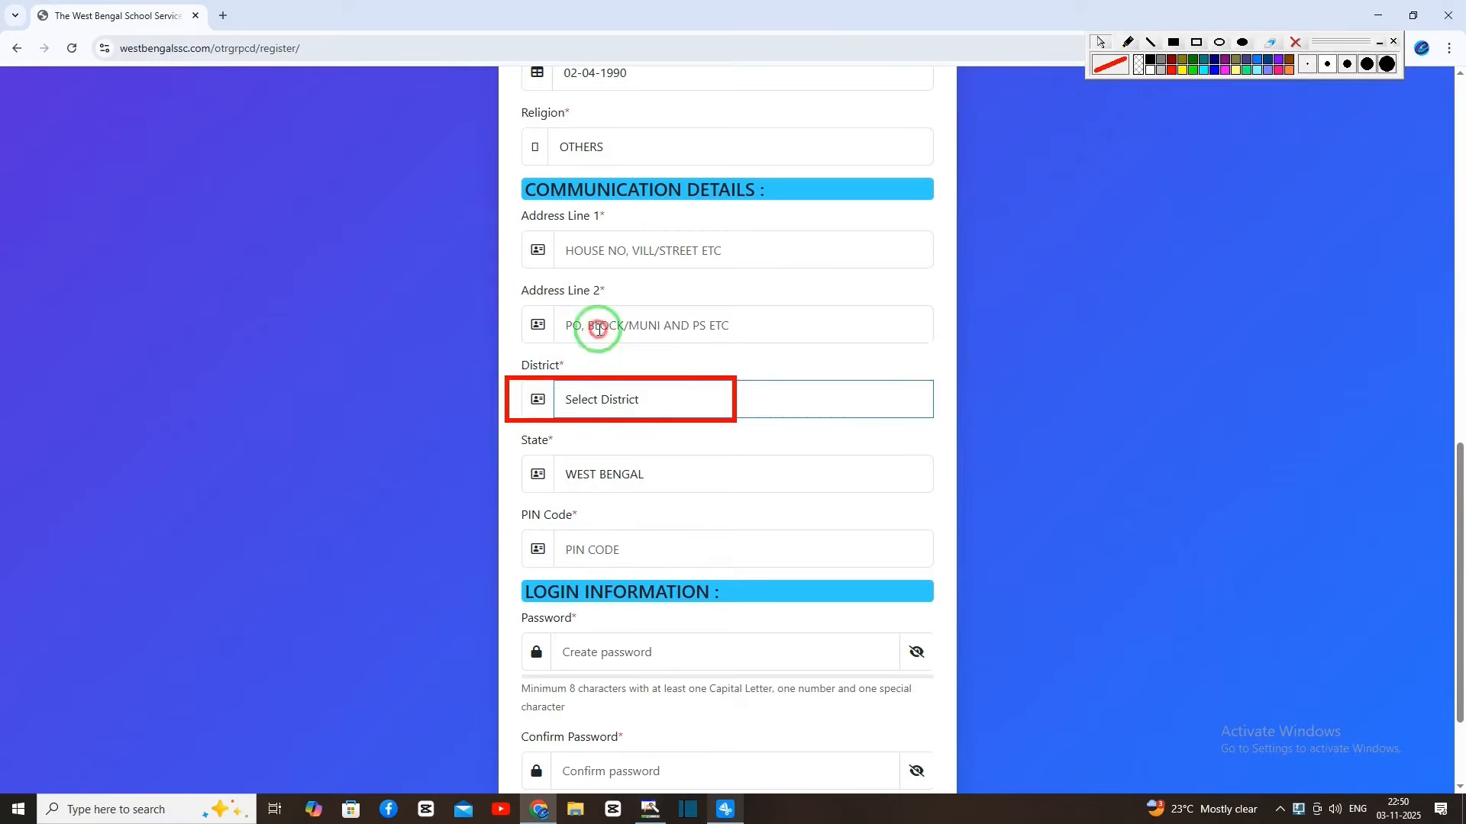
# Fill in the password fields, accept the Terms and Conditions, and register
pyautogui.moveTo(515, 455); pyautogui.dragTo(719, 494)
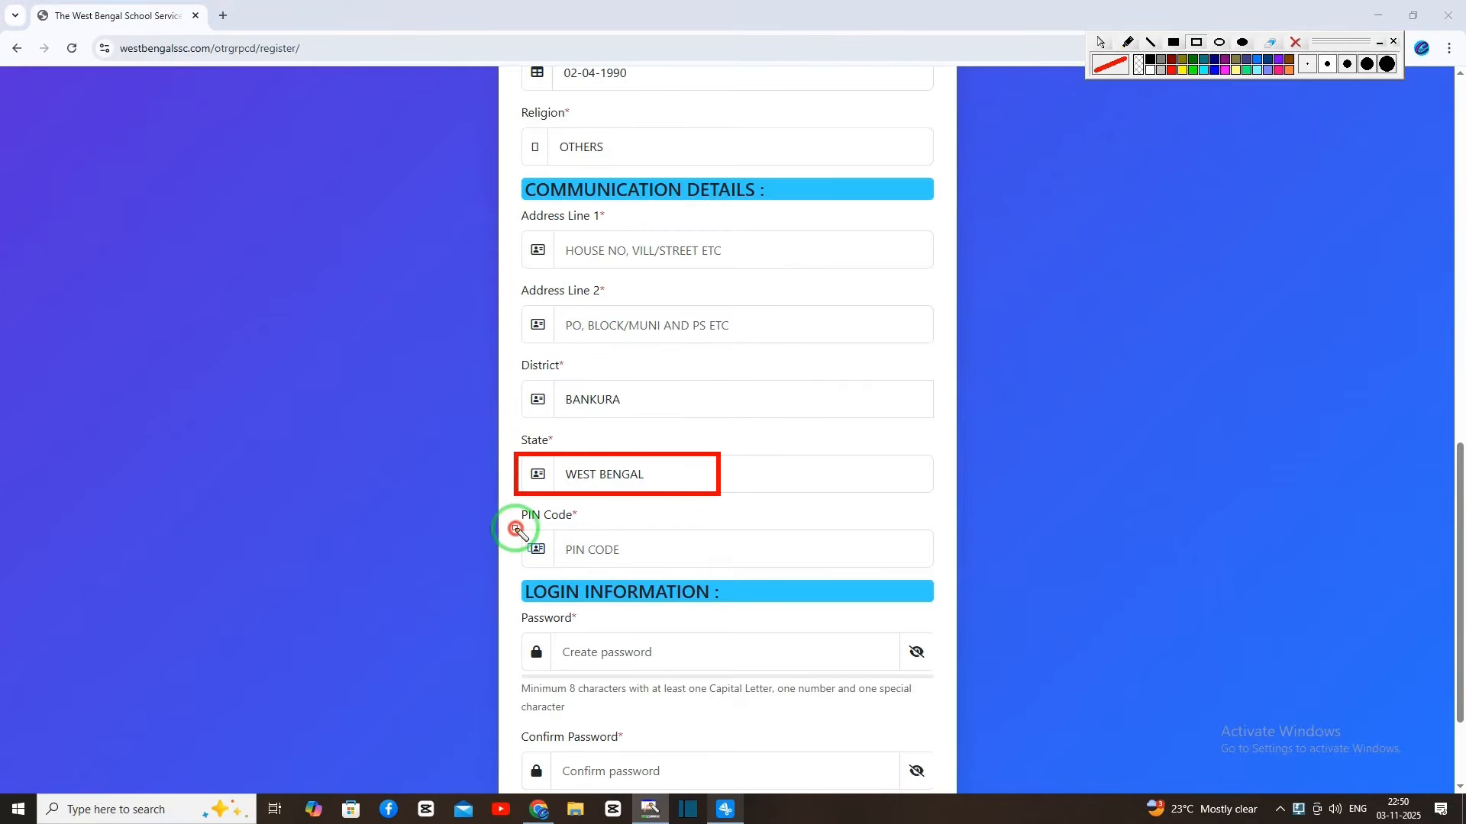
pyautogui.moveTo(515, 526); pyautogui.dragTo(704, 569)
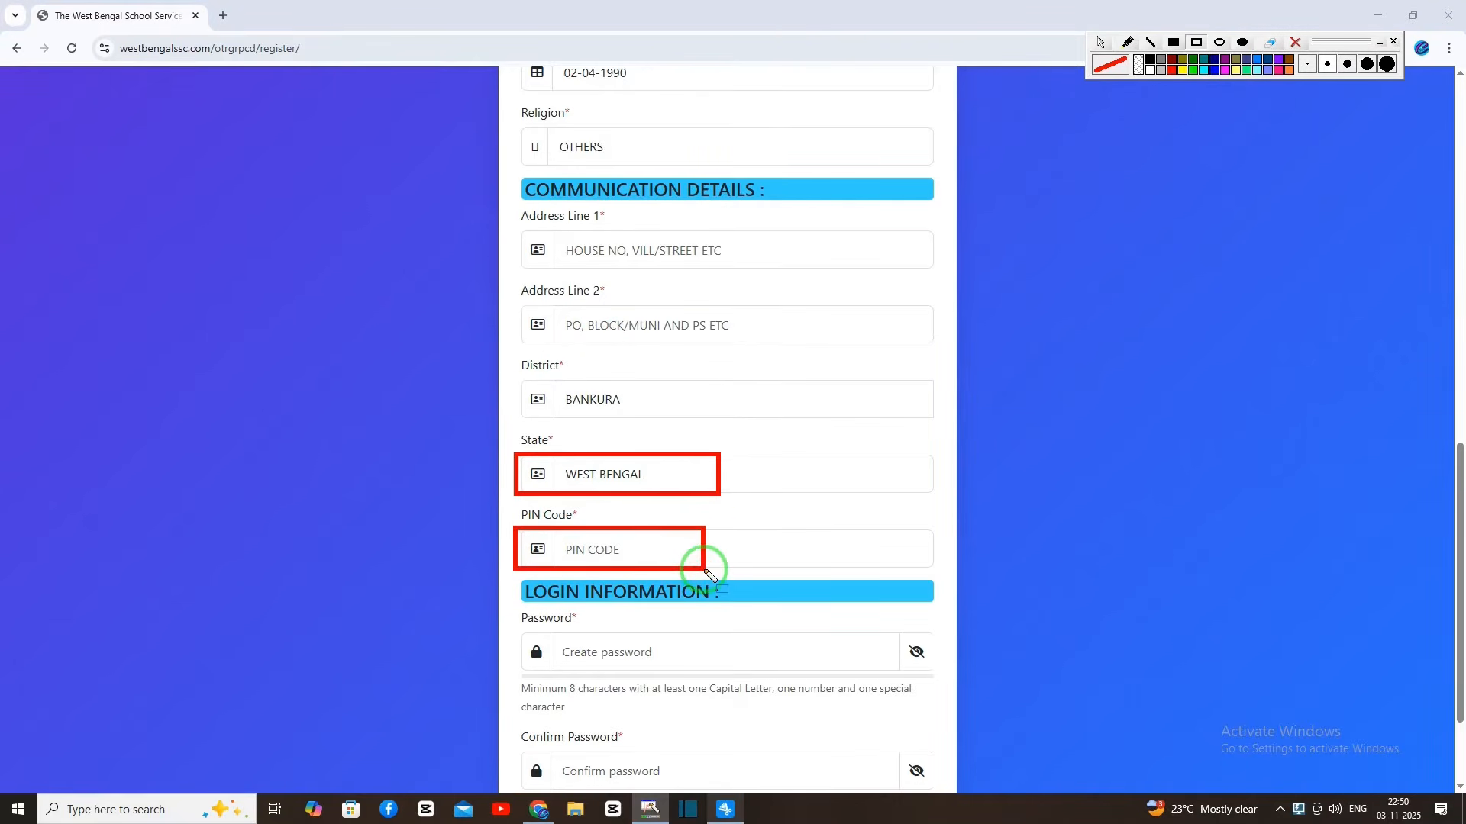
pyautogui.scroll(-2, 705, 571)
pyautogui.moveTo(516, 426); pyautogui.dragTo(763, 460)
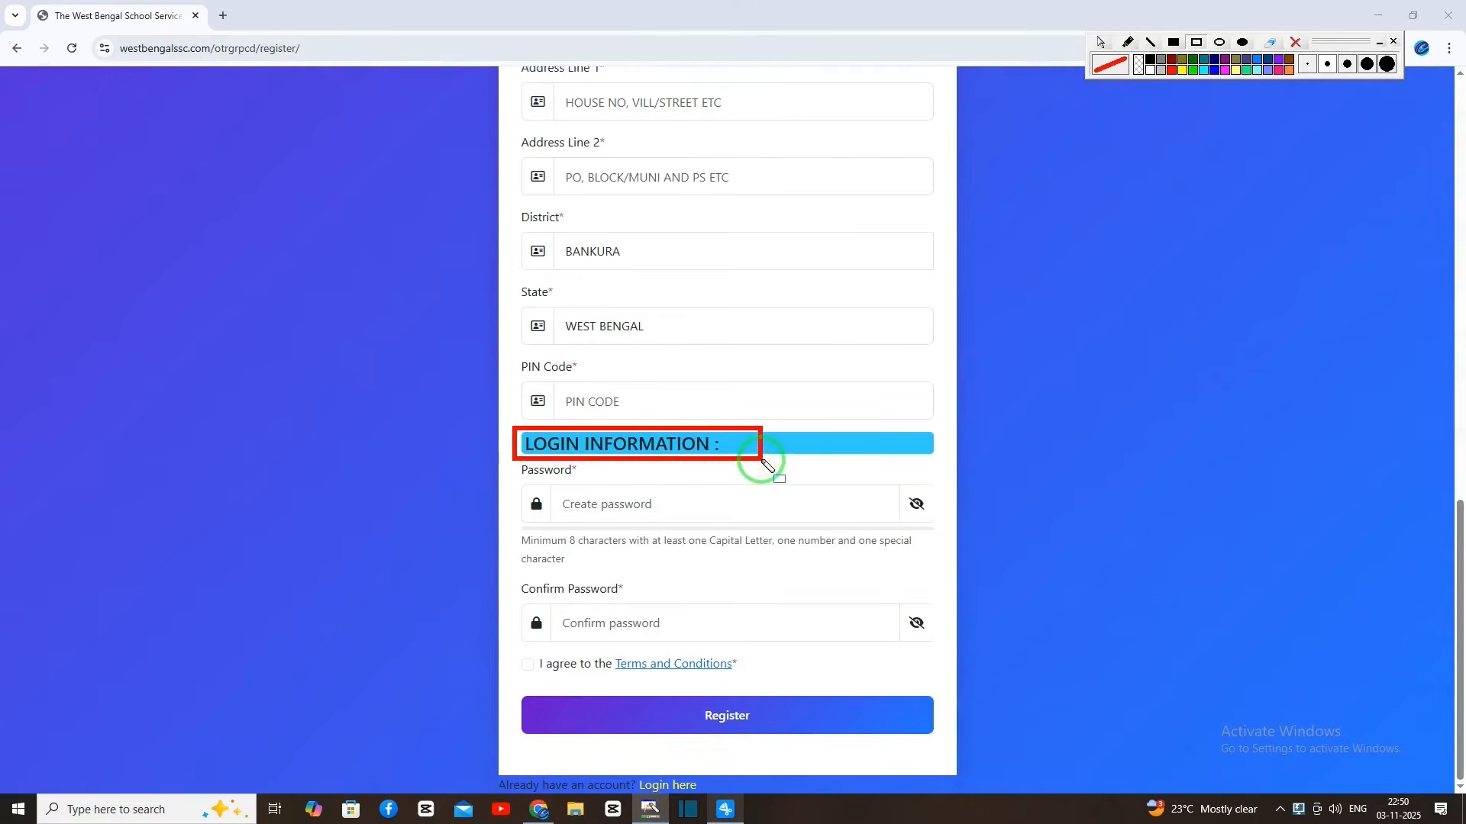
pyautogui.moveTo(523, 484); pyautogui.dragTo(752, 532)
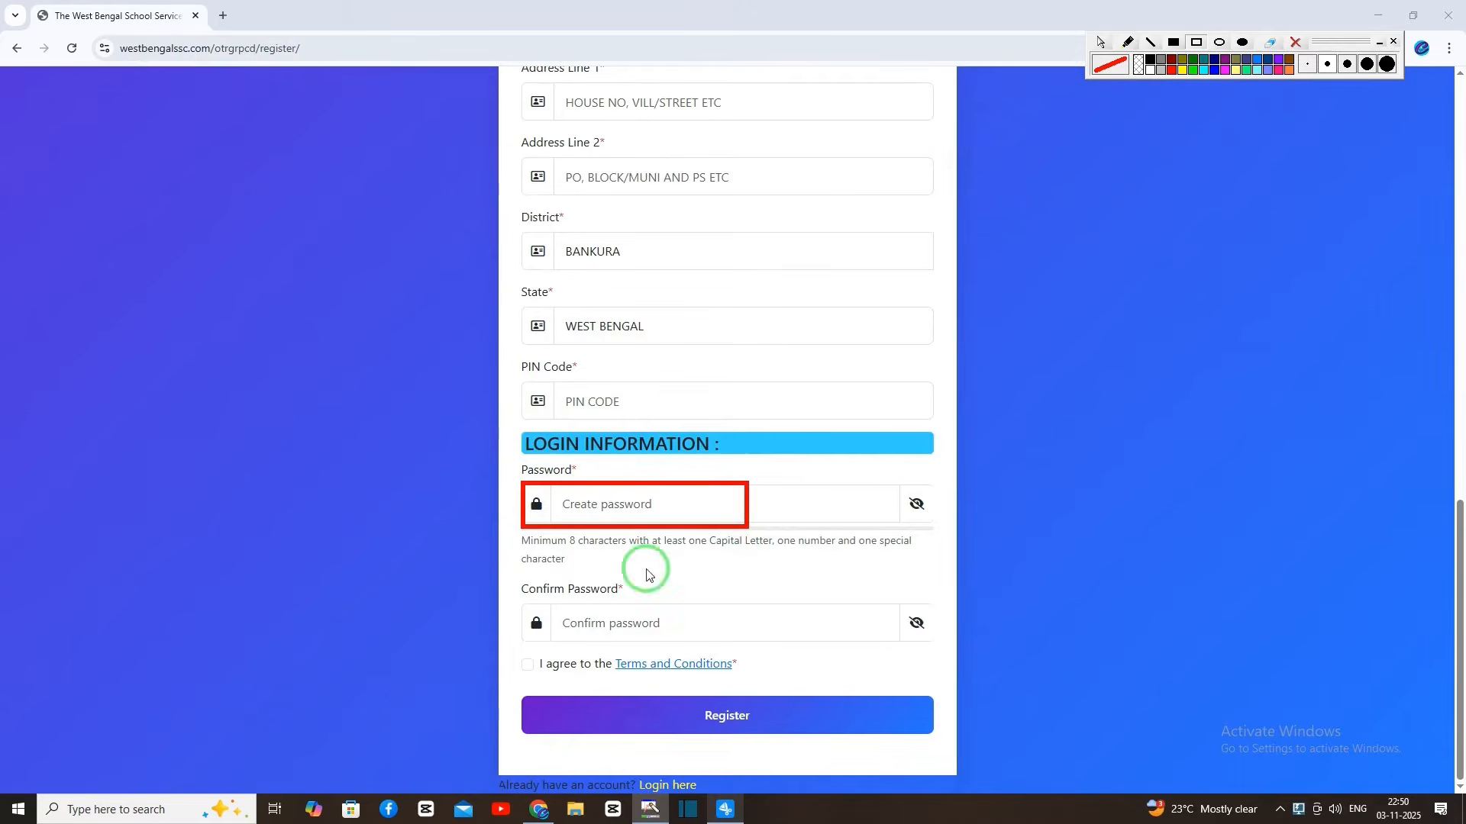
pyautogui.moveTo(511, 599); pyautogui.dragTo(690, 653)
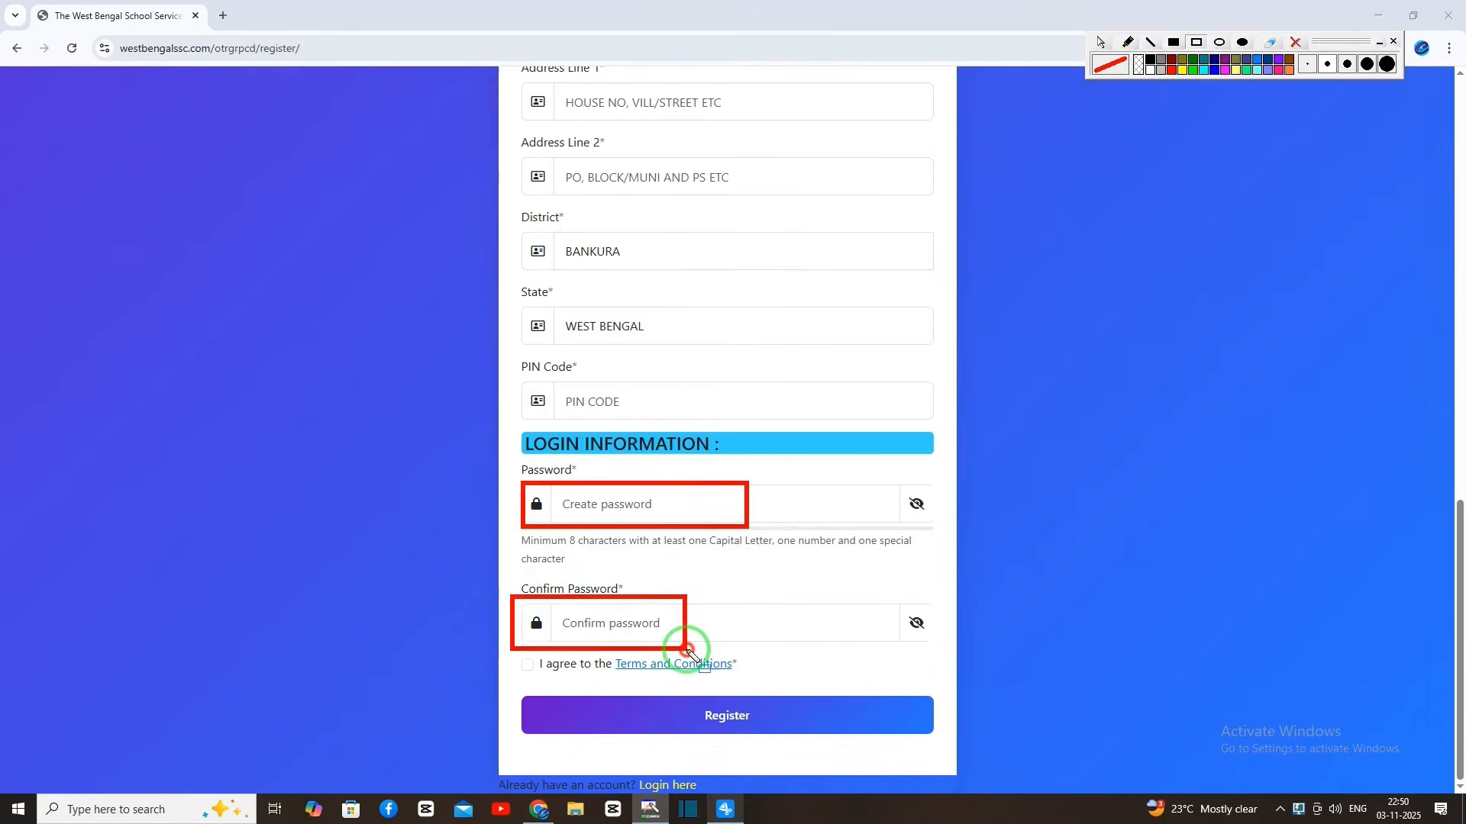
pyautogui.moveTo(510, 651)
pyautogui.mouseDown()
pyautogui.moveTo(726, 690)
pyautogui.moveTo(758, 681)
pyautogui.mouseUp()
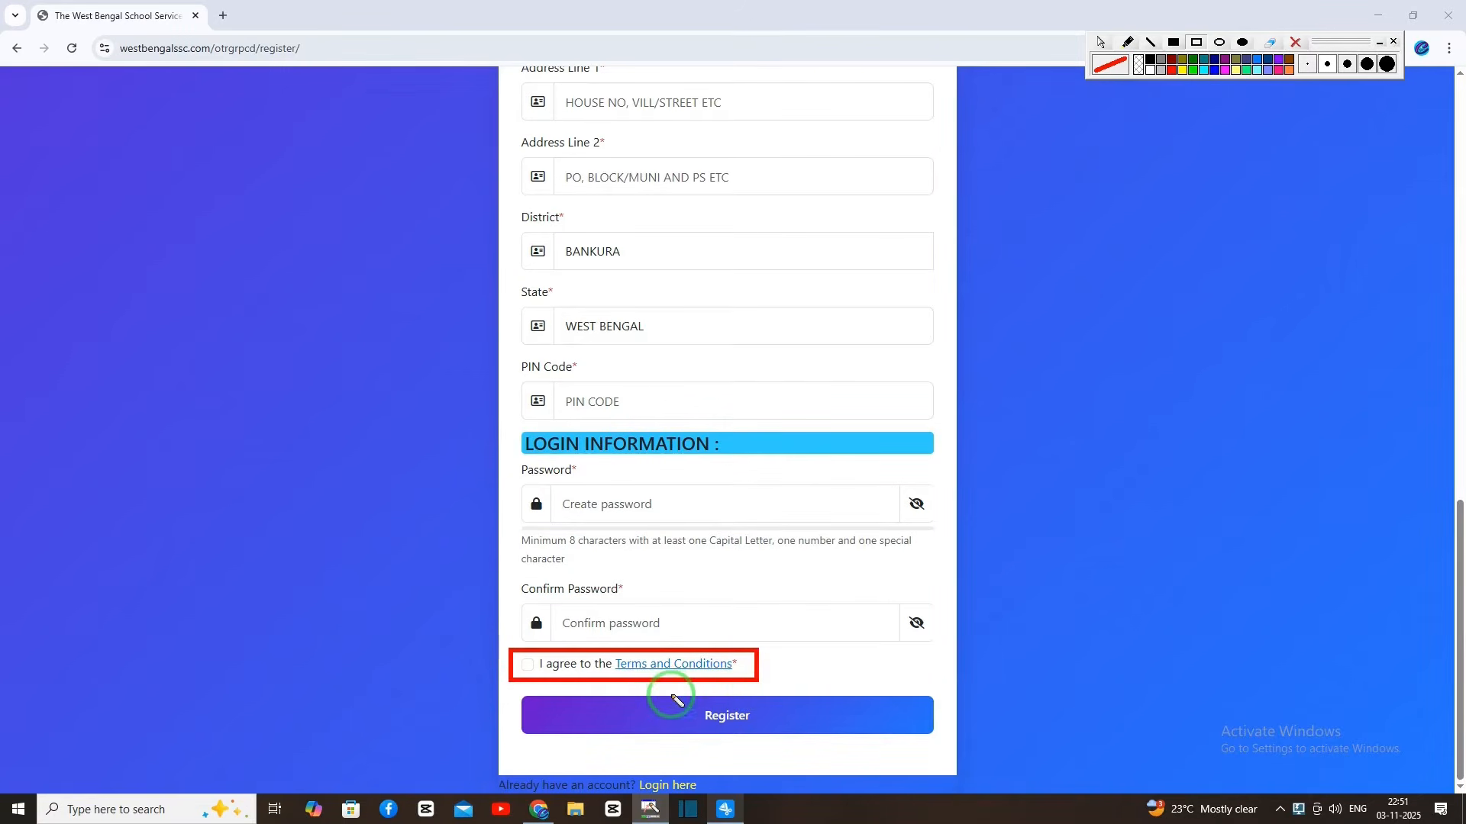
pyautogui.moveTo(671, 694); pyautogui.dragTo(766, 740)
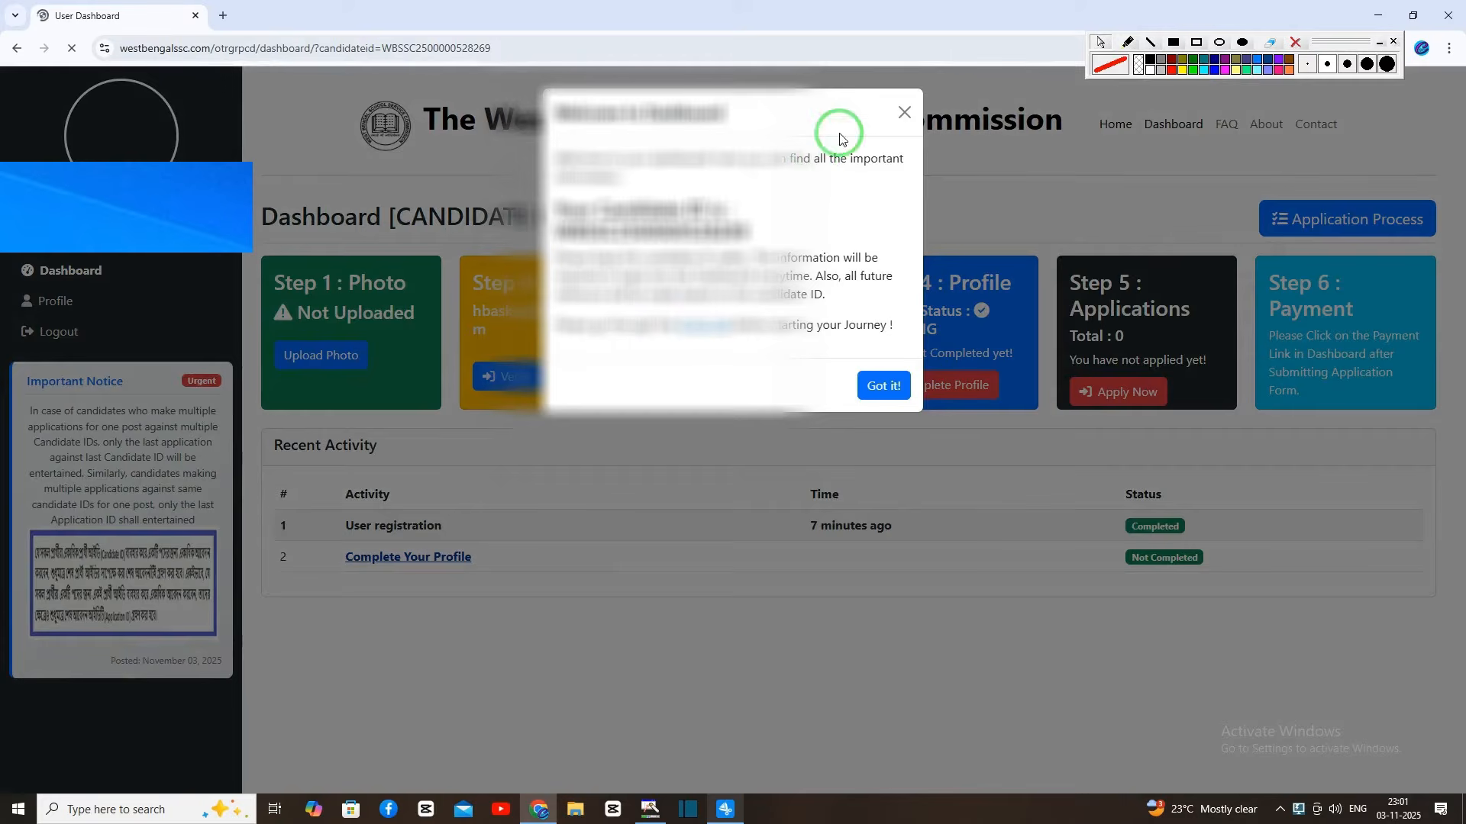
# Dismiss the welcome message with Got it! and go to Upload Photo on the Step 1 card
pyautogui.moveTo(538, 188); pyautogui.dragTo(784, 251)
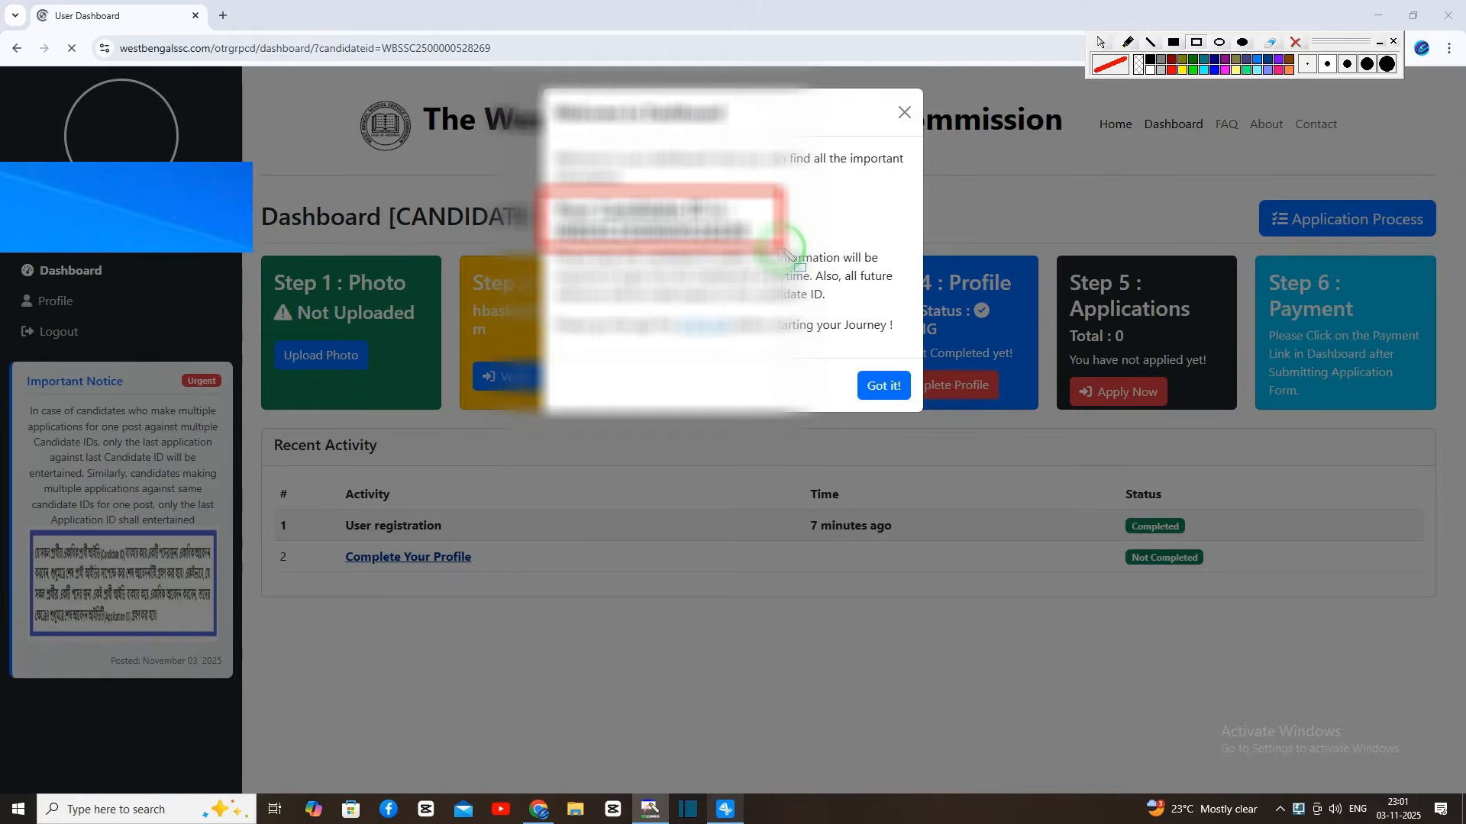
pyautogui.click(883, 384)
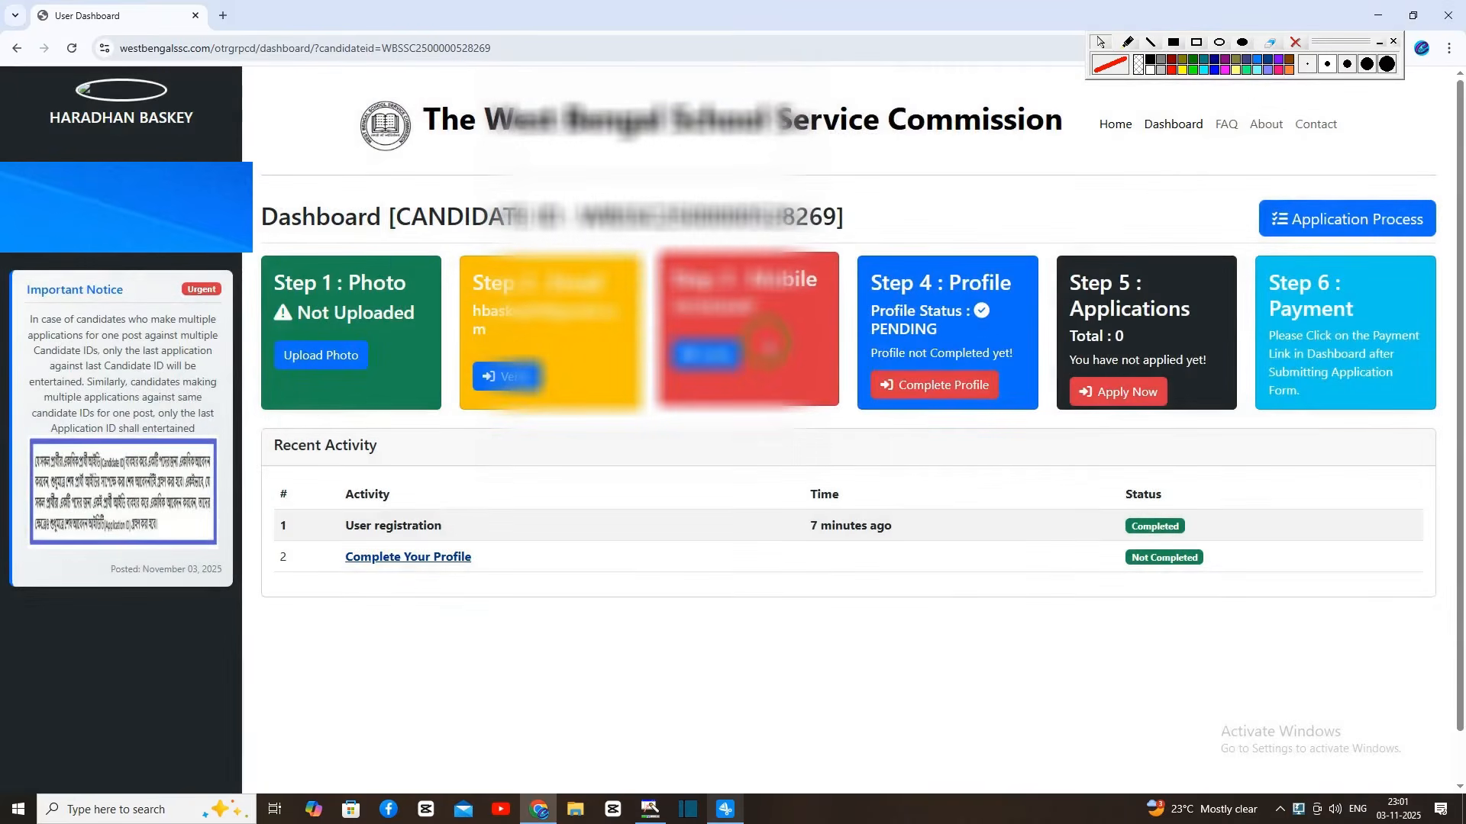
pyautogui.moveTo(257, 267)
pyautogui.mouseDown()
pyautogui.moveTo(439, 395)
pyautogui.moveTo(416, 397)
pyautogui.mouseUp()
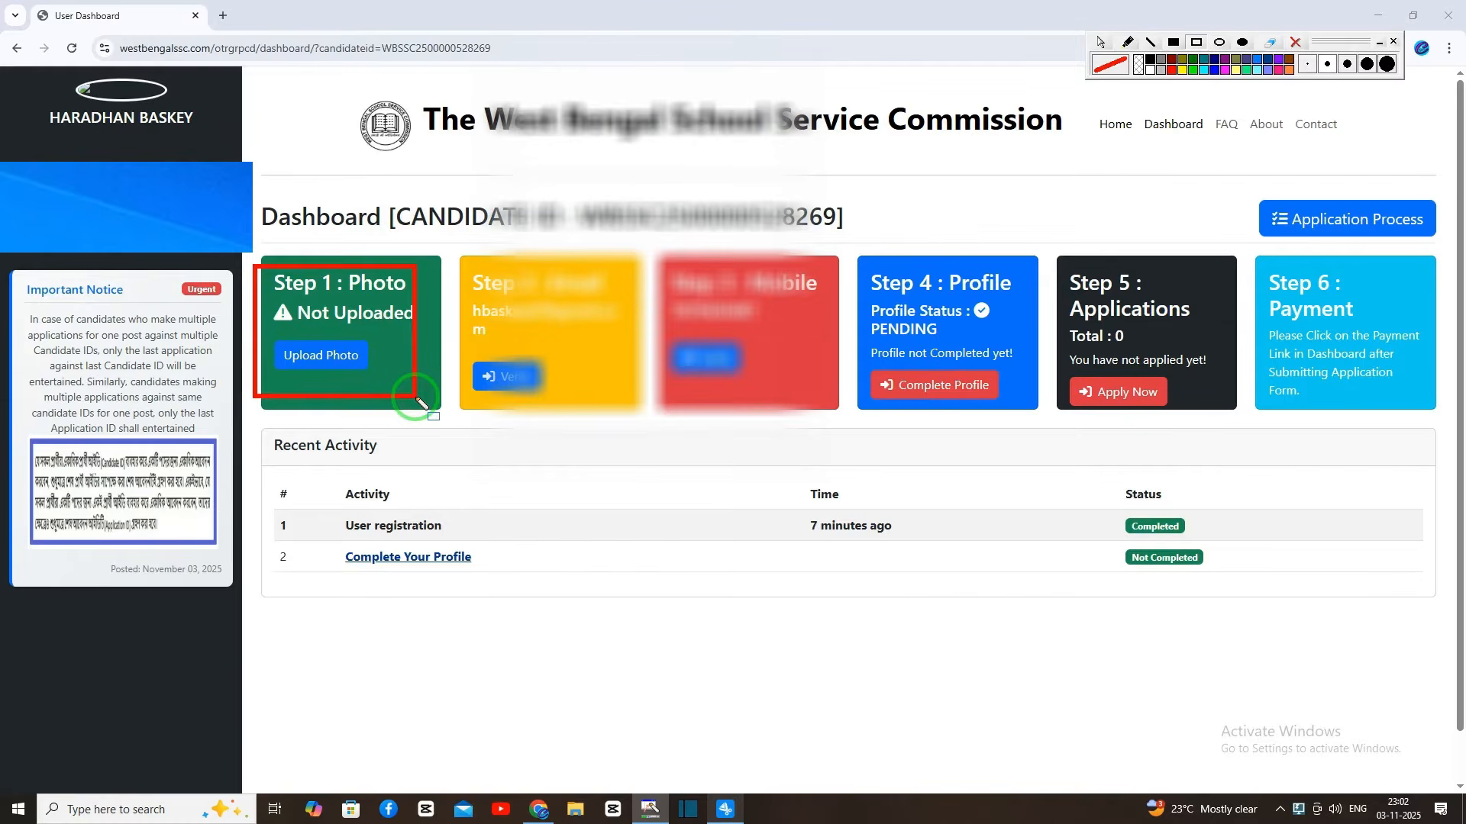
pyautogui.click(336, 350)
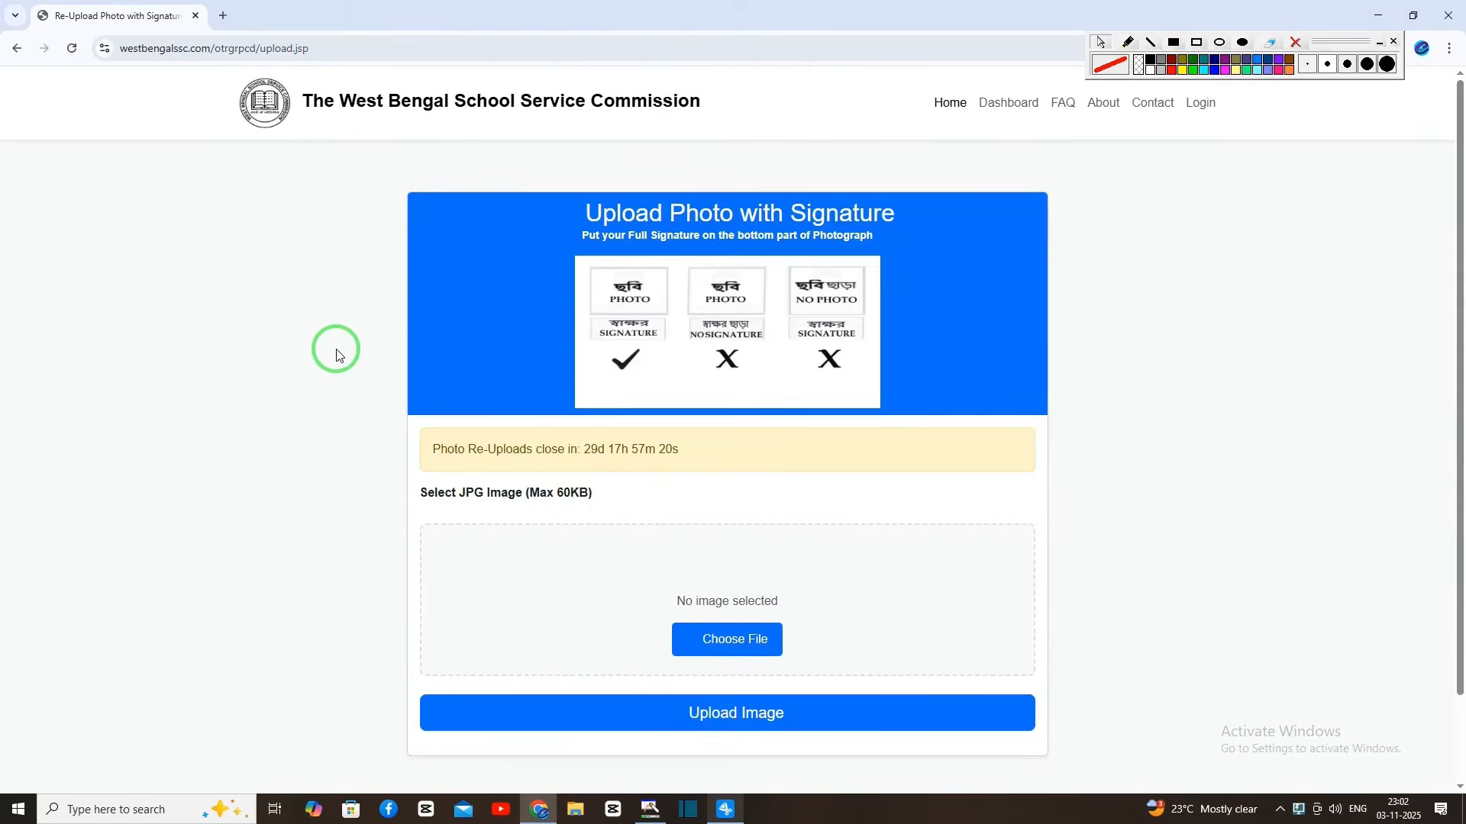
# Upload a signed JPG photo under 60KB and return to the Dashboard
pyautogui.moveTo(563, 245); pyautogui.dragTo(886, 395)
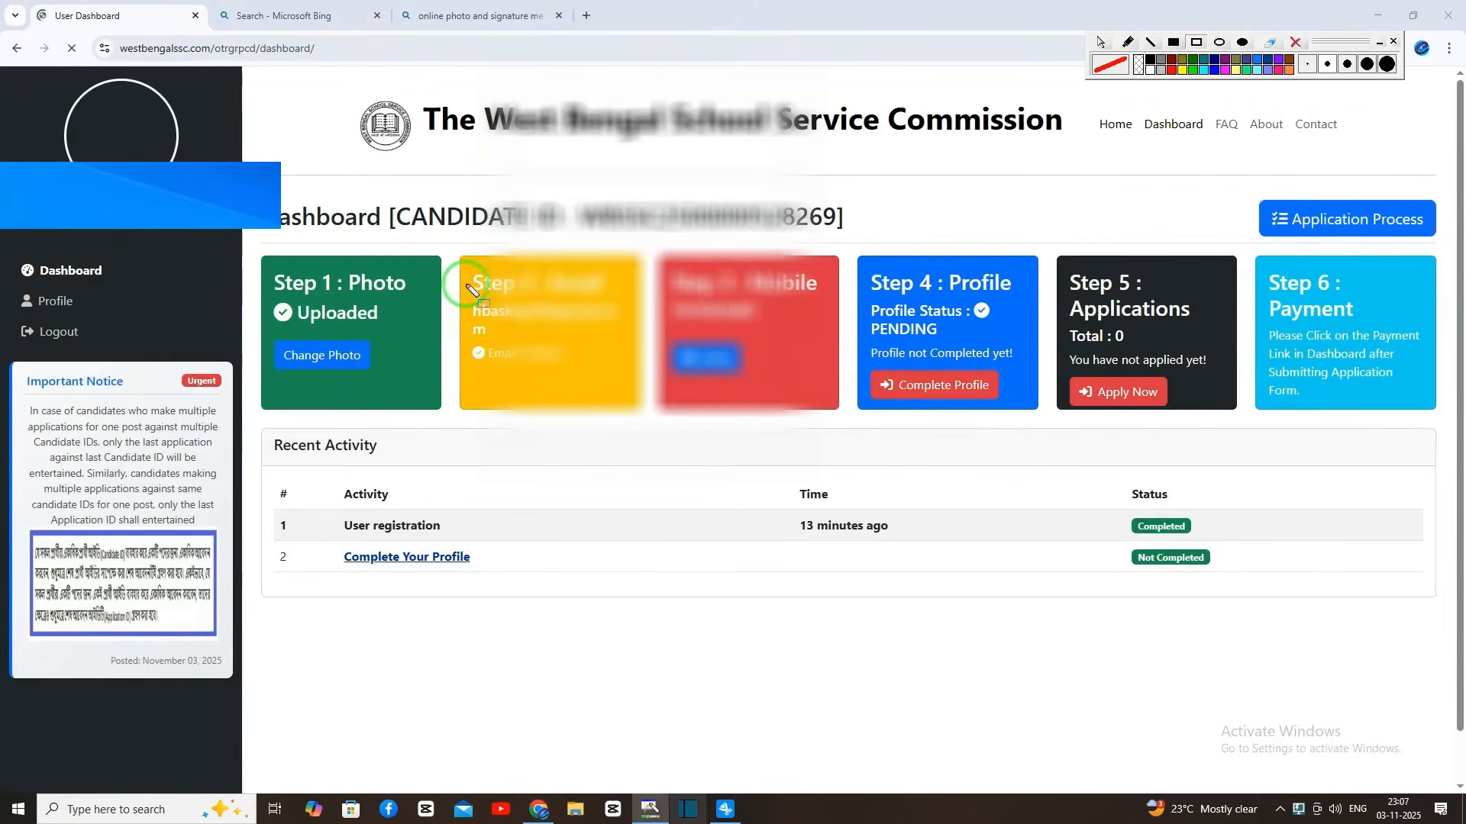
# Open Mobile Verification via the Verify button on the Step 3 Mobile card
pyautogui.moveTo(459, 255); pyautogui.dragTo(630, 402)
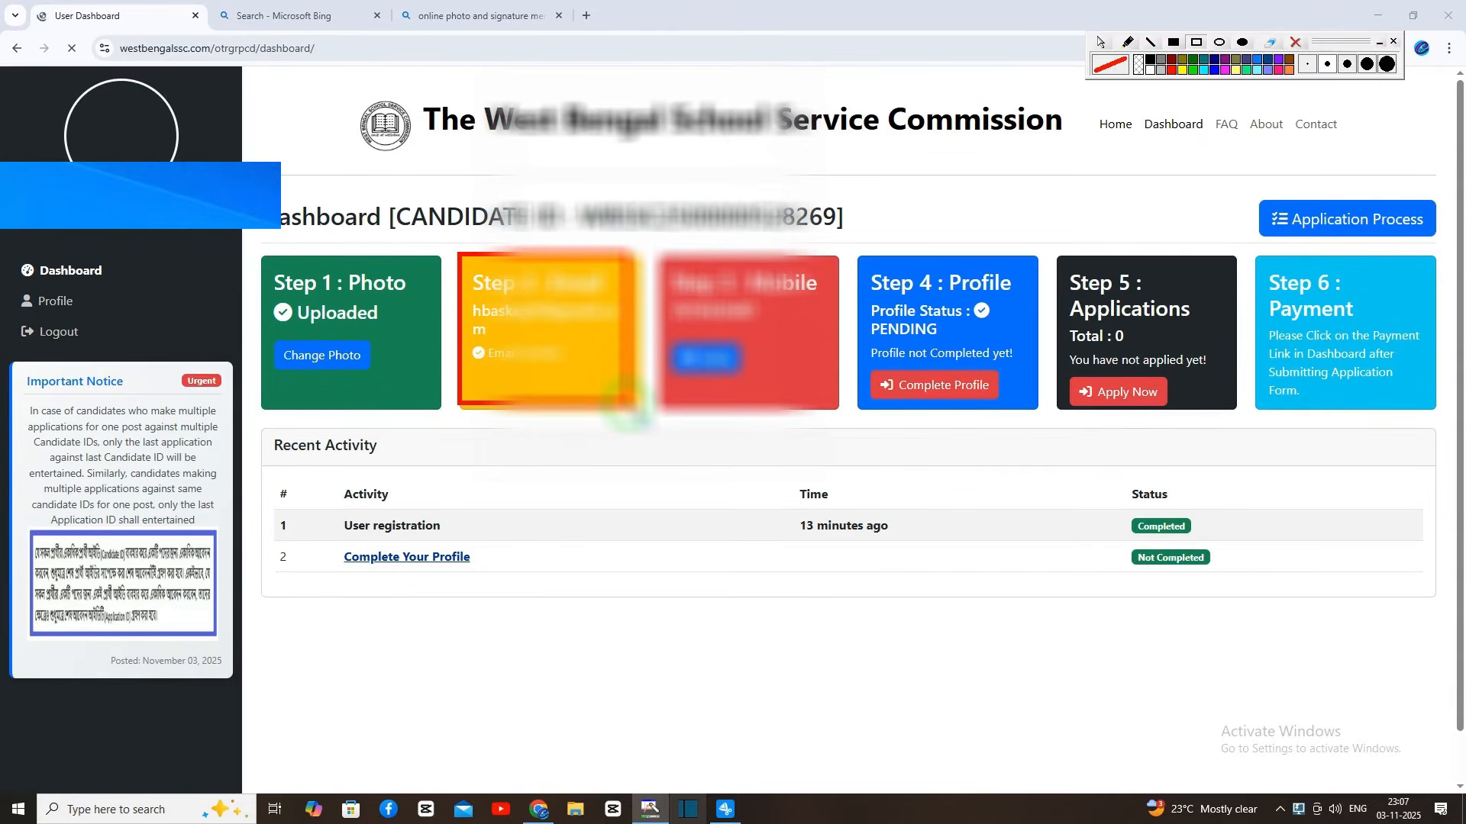
pyautogui.moveTo(649, 252)
pyautogui.mouseDown()
pyautogui.moveTo(737, 294)
pyautogui.moveTo(800, 394)
pyautogui.mouseUp()
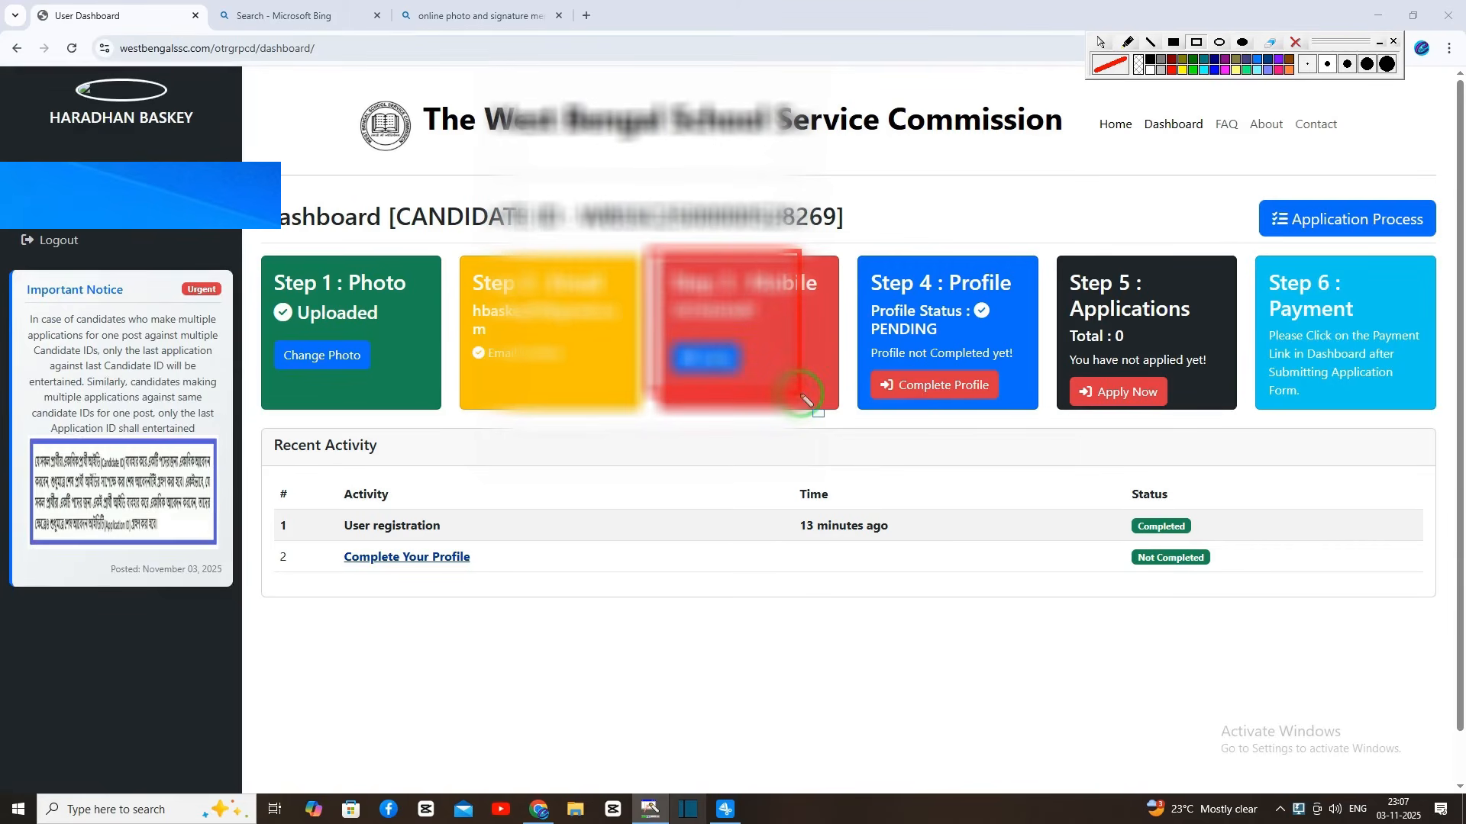
pyautogui.click(1295, 42)
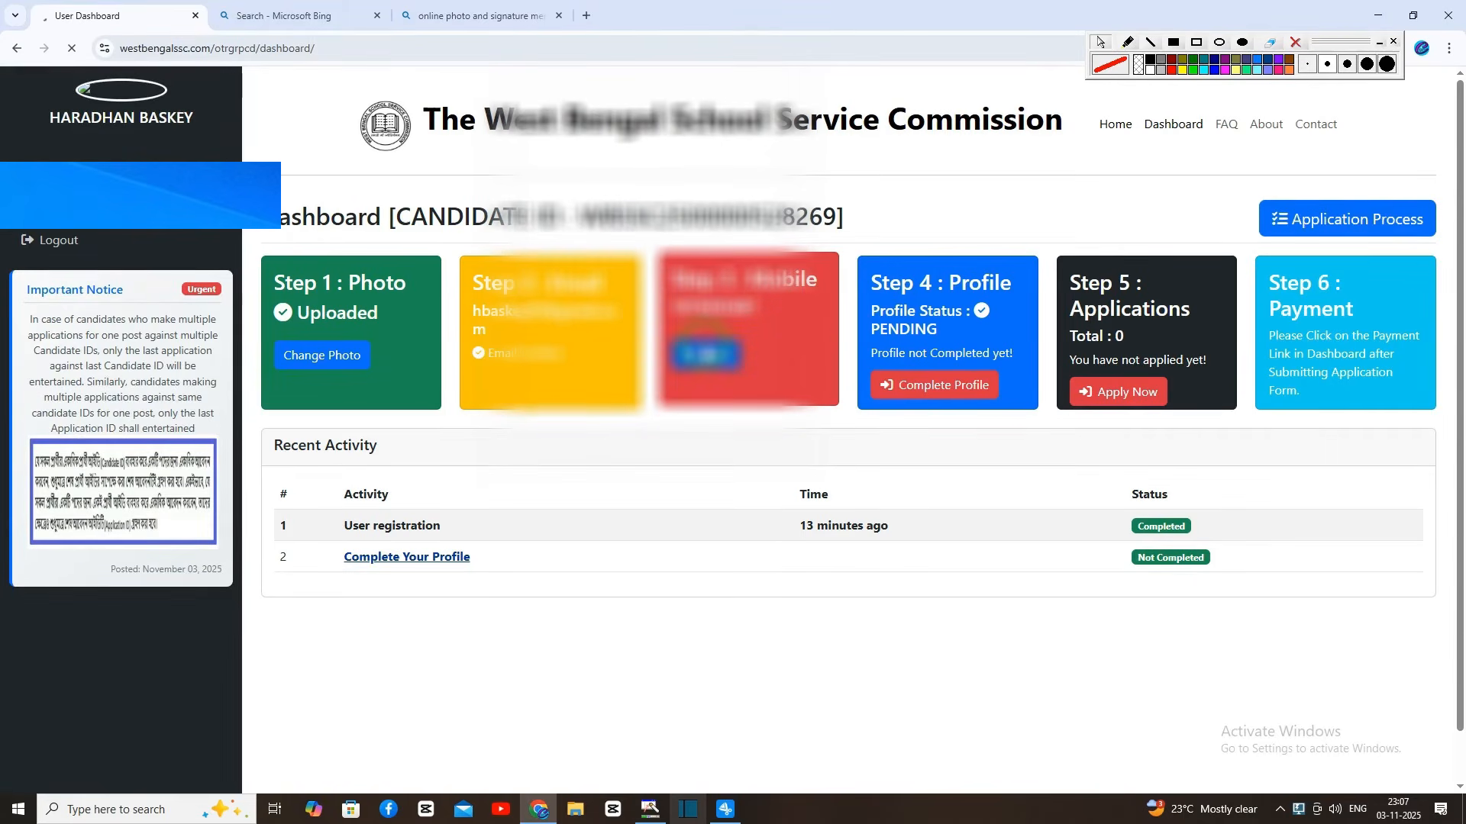
pyautogui.click(706, 355)
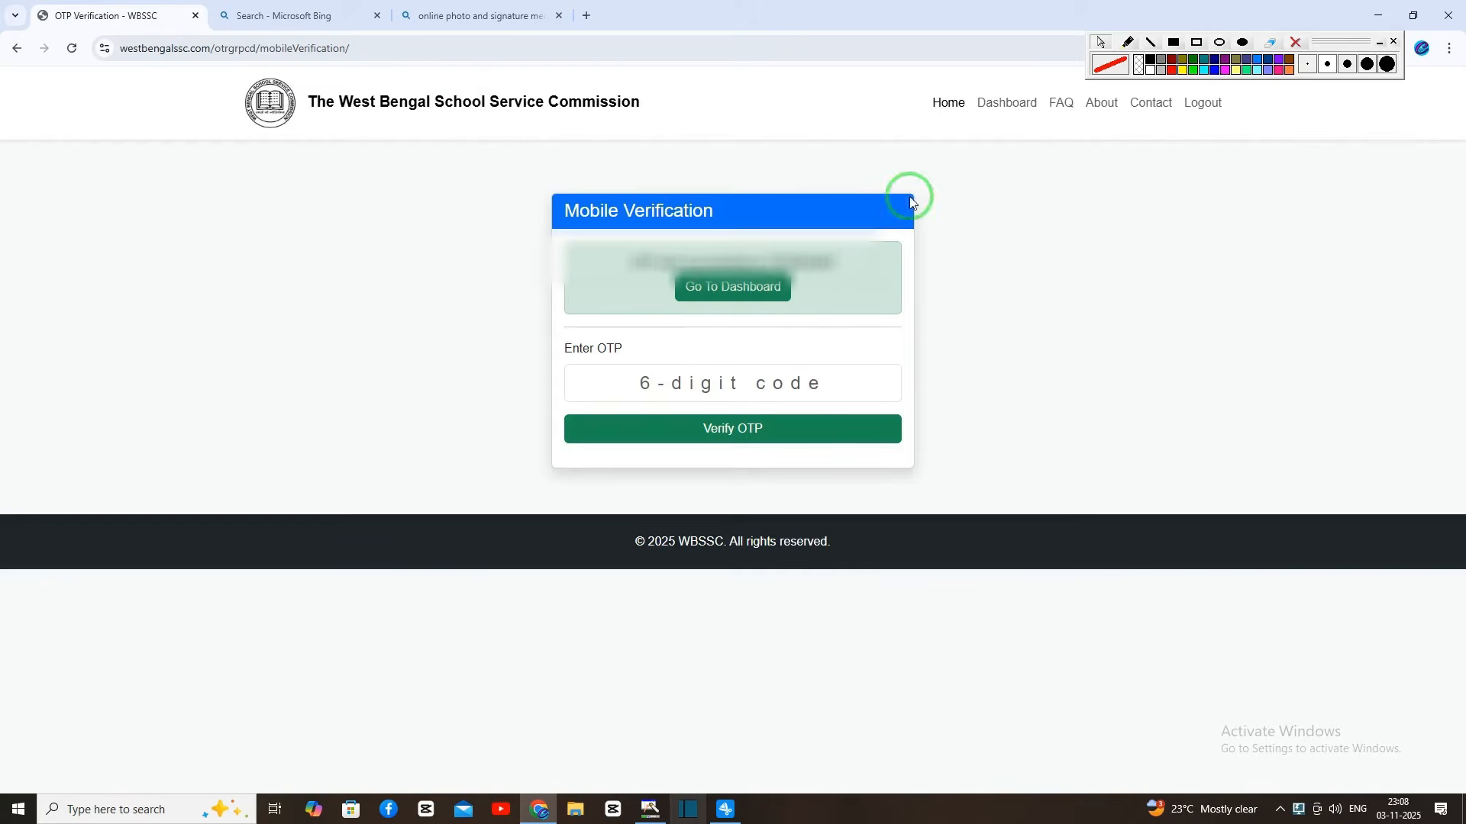
# Enter the received 6-digit OTP, verify it, and go back to the dashboard
pyautogui.click(1197, 42)
pyautogui.moveTo(611, 361); pyautogui.dragTo(837, 404)
pyautogui.moveTo(676, 406); pyautogui.dragTo(793, 458)
pyautogui.click(730, 381)
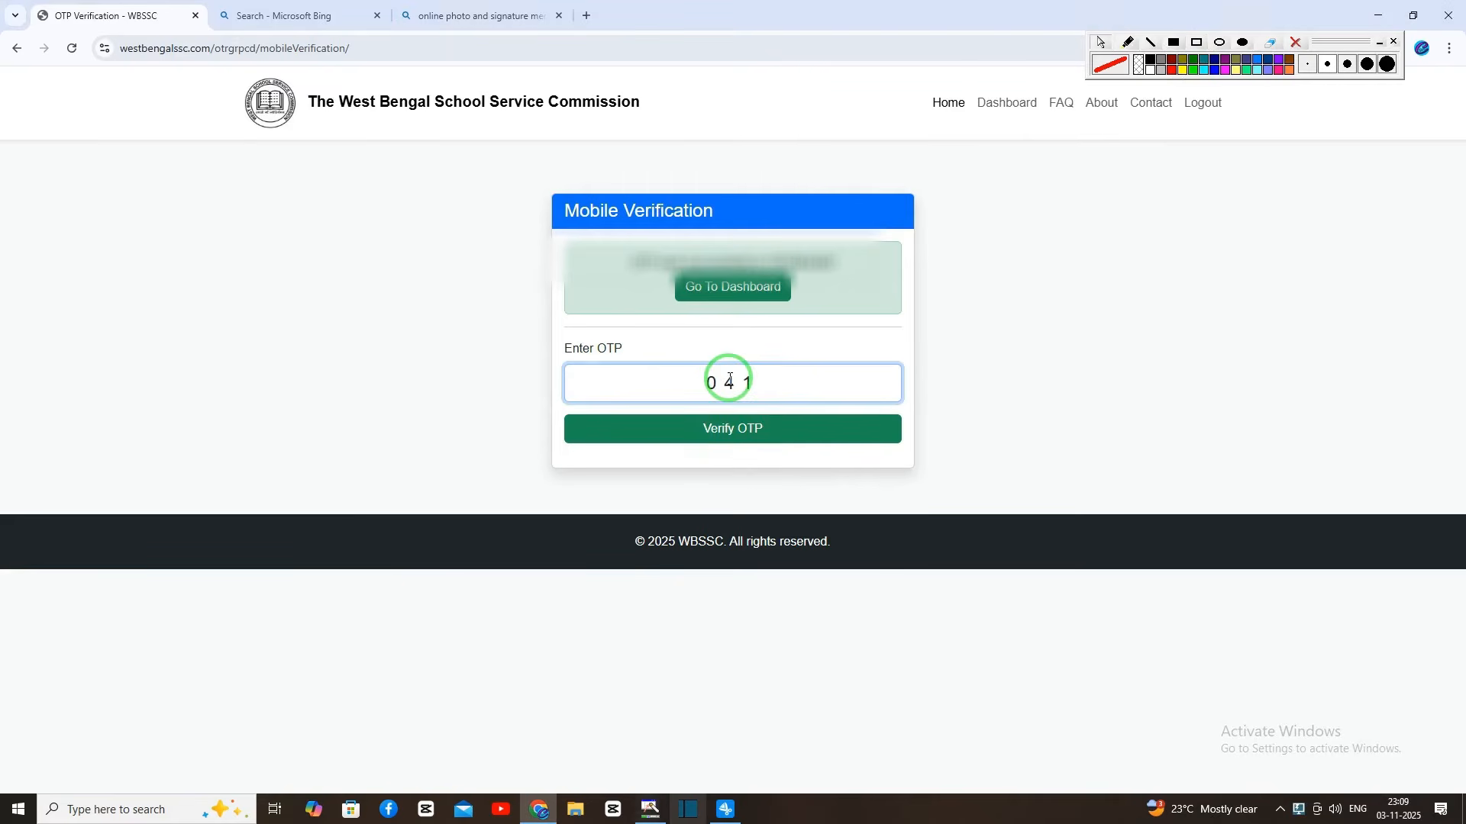
pyautogui.click(745, 416)
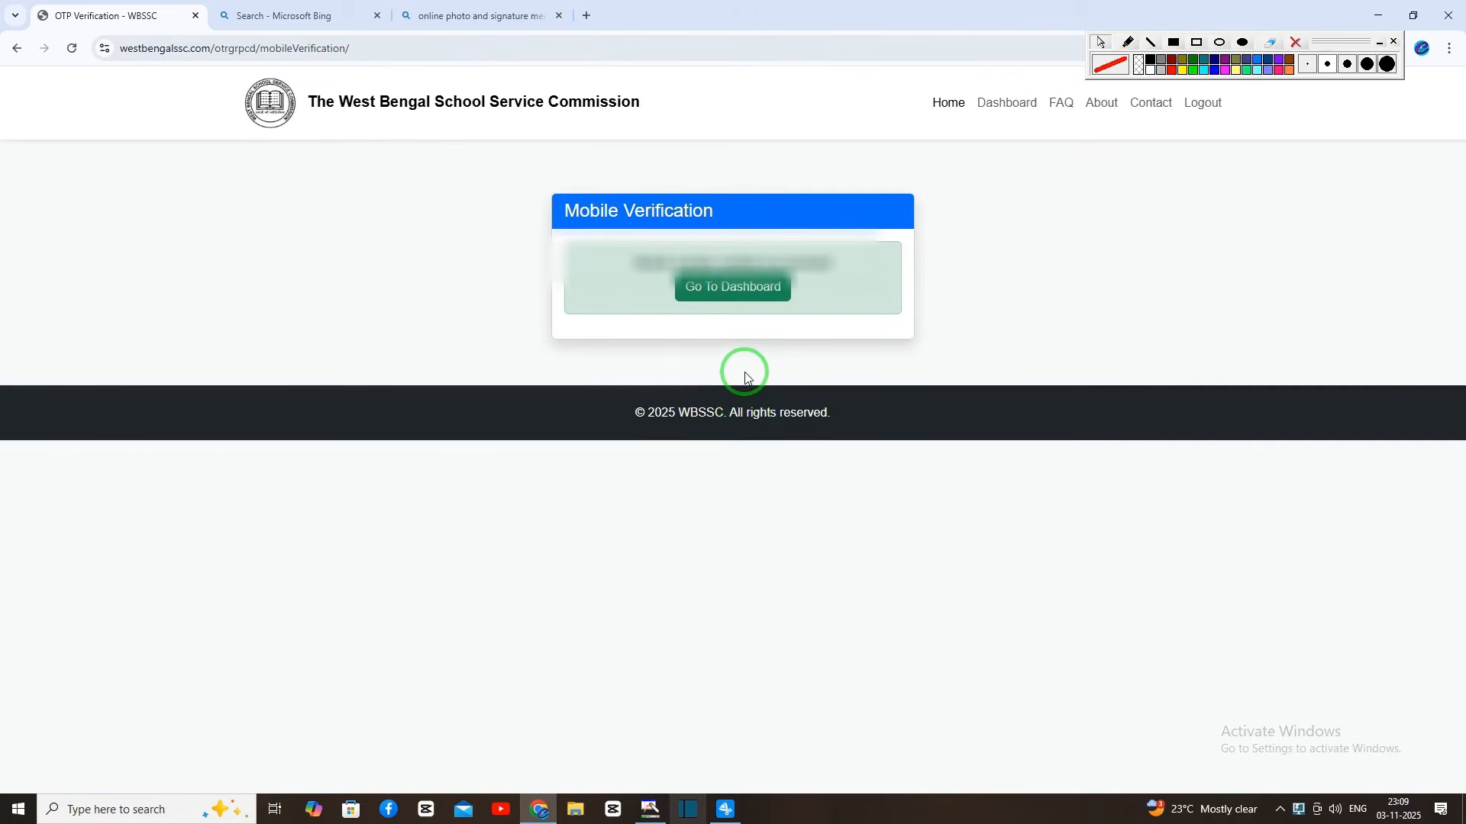
pyautogui.click(725, 289)
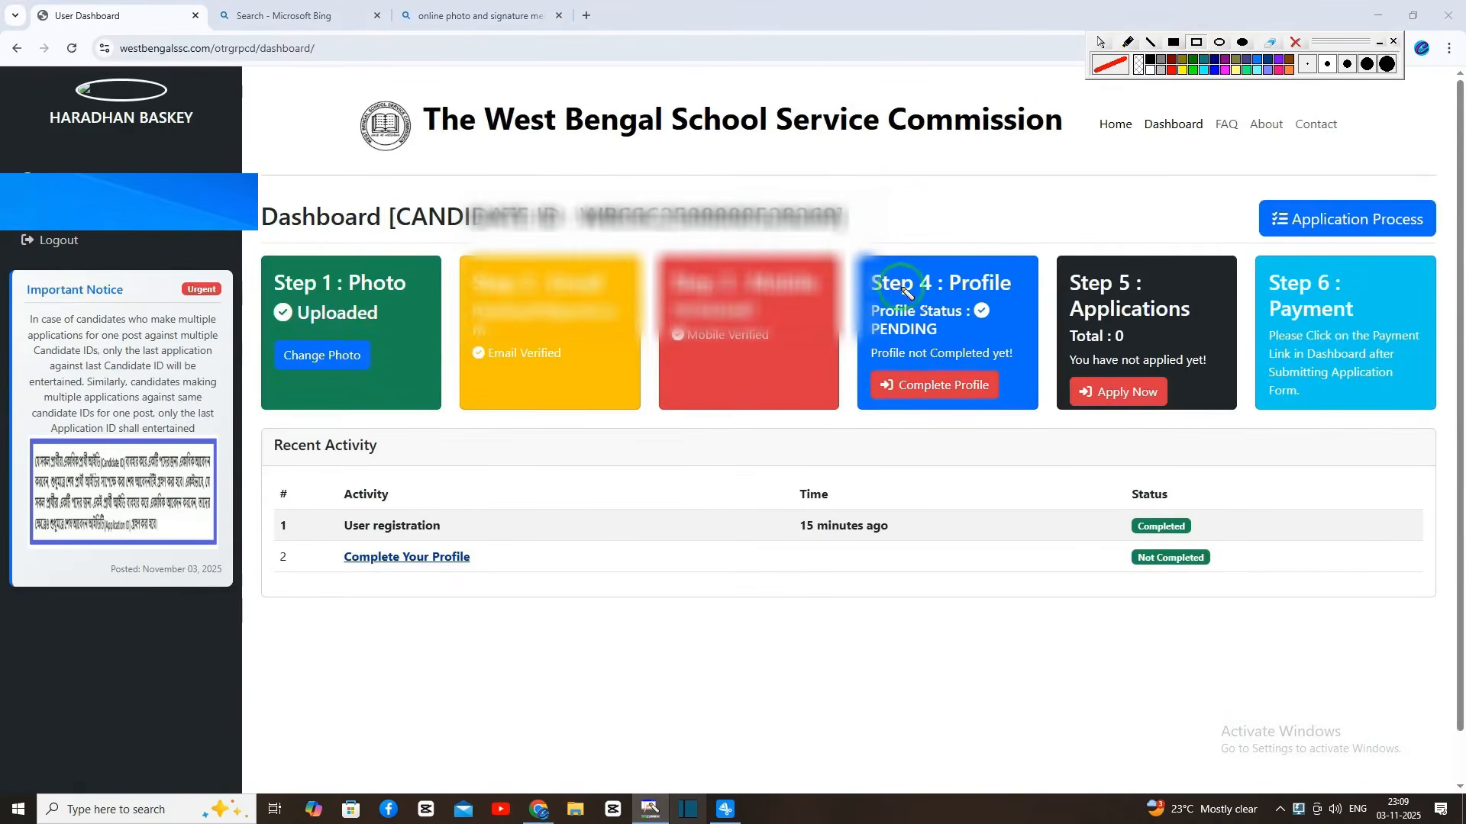
# Use Complete Profile on the Step 4 Profile card to open the Personal Information form
pyautogui.moveTo(847, 244)
pyautogui.mouseDown()
pyautogui.moveTo(972, 383)
pyautogui.moveTo(1021, 415)
pyautogui.mouseUp()
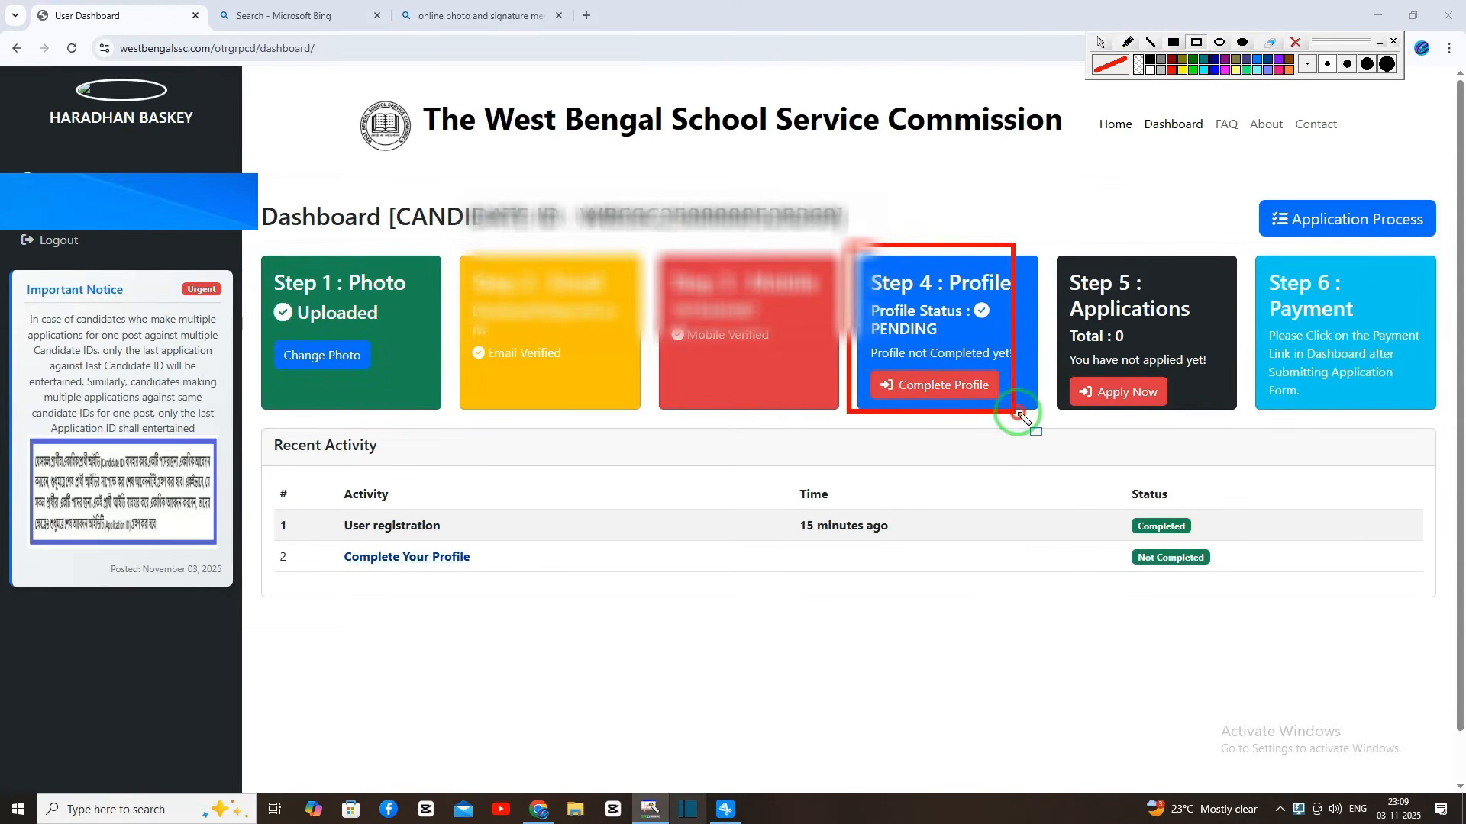
pyautogui.click(908, 384)
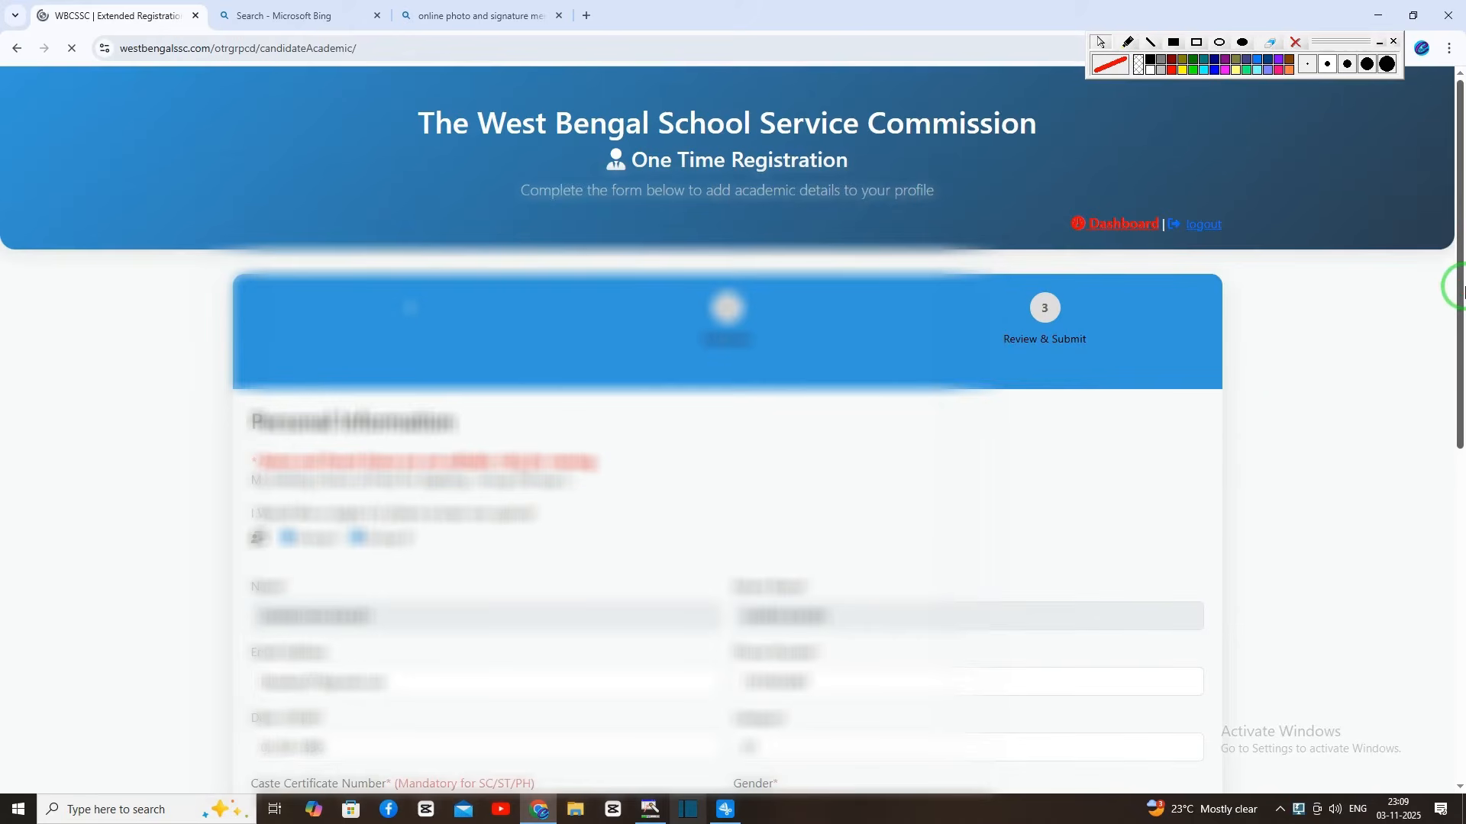
# Scroll to the bottom of the Personal Information form and continue to Education Details
pyautogui.moveTo(1460, 283); pyautogui.dragTo(1460, 493)
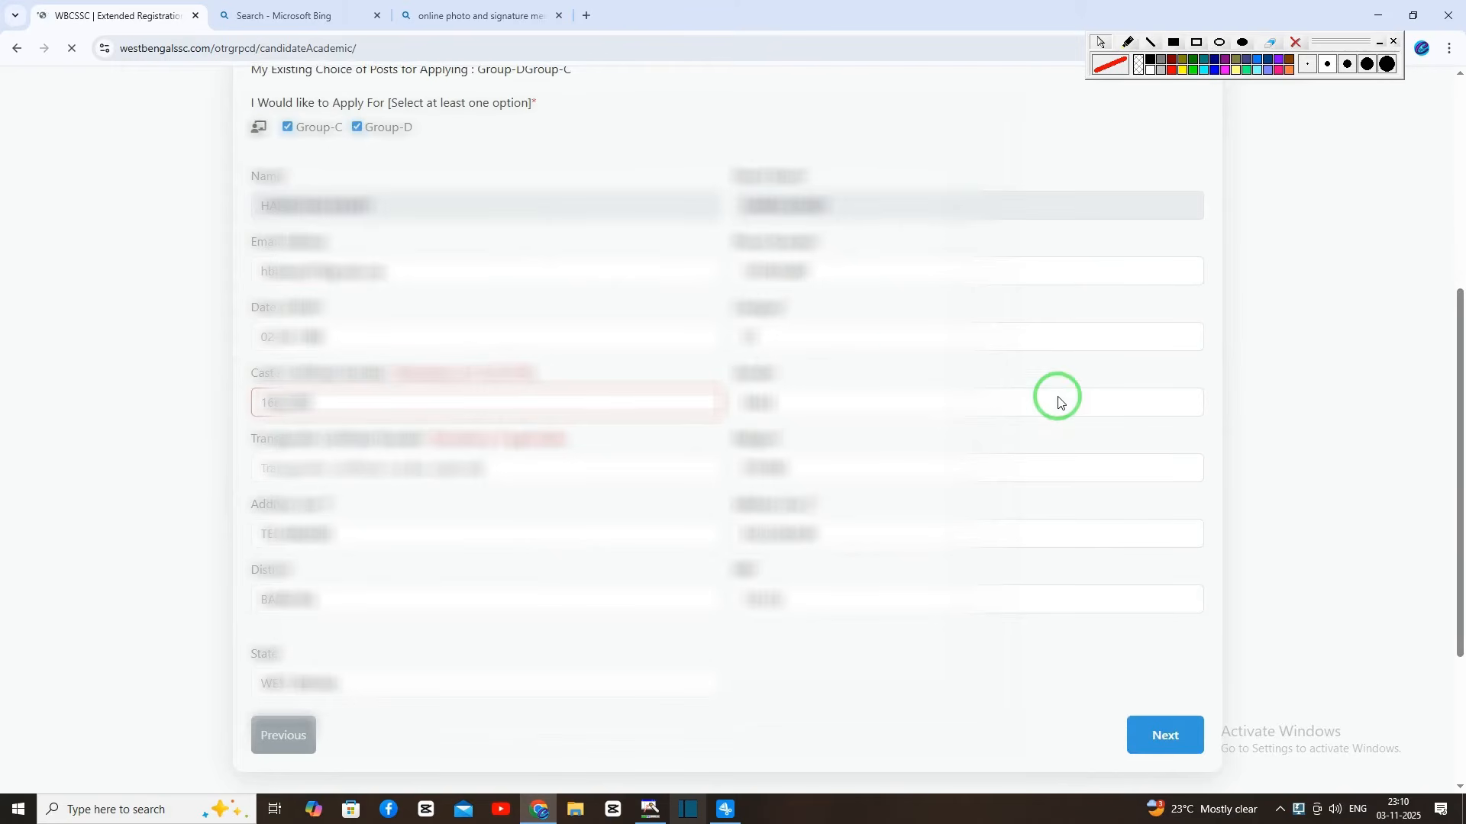
pyautogui.moveTo(1100, 699)
pyautogui.mouseDown()
pyautogui.moveTo(1253, 772)
pyautogui.moveTo(1258, 794)
pyautogui.mouseUp()
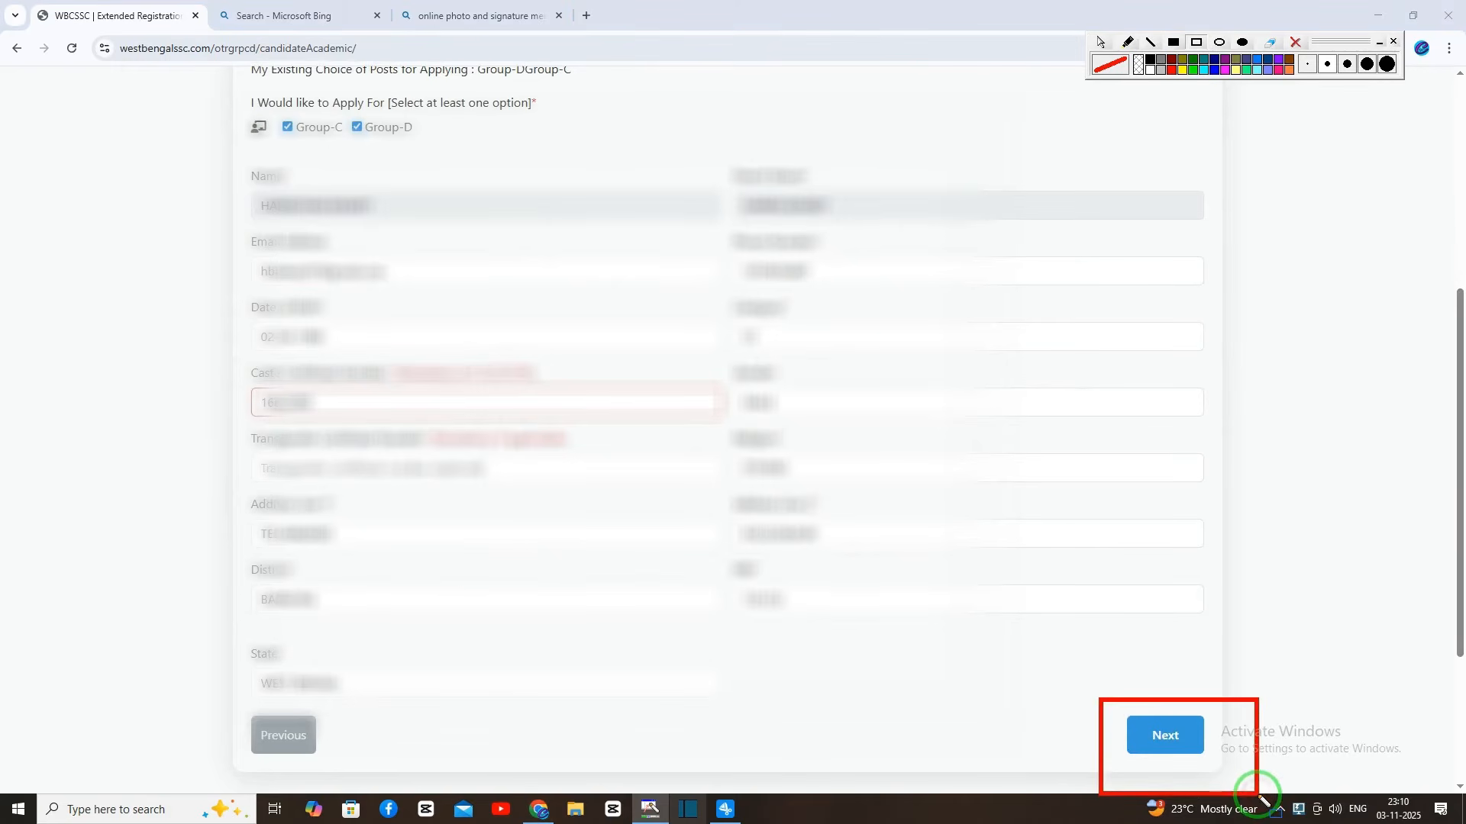
pyautogui.click(1145, 734)
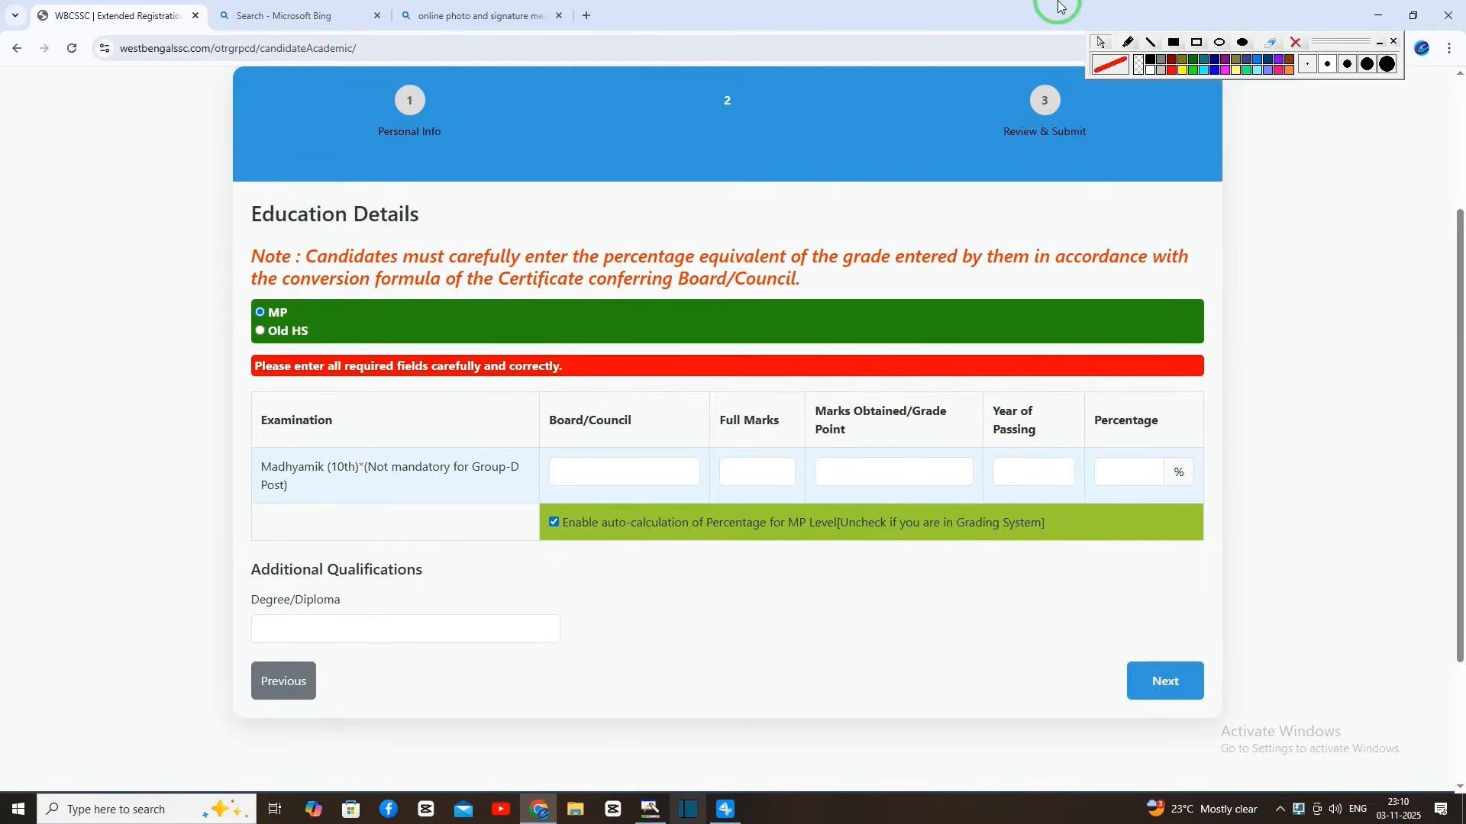
# Outline the MP/Old HS choices, the Madhyamik row, and its Board/Council and Year of Passing fields
pyautogui.click(1194, 44)
pyautogui.moveTo(238, 292); pyautogui.dragTo(352, 349)
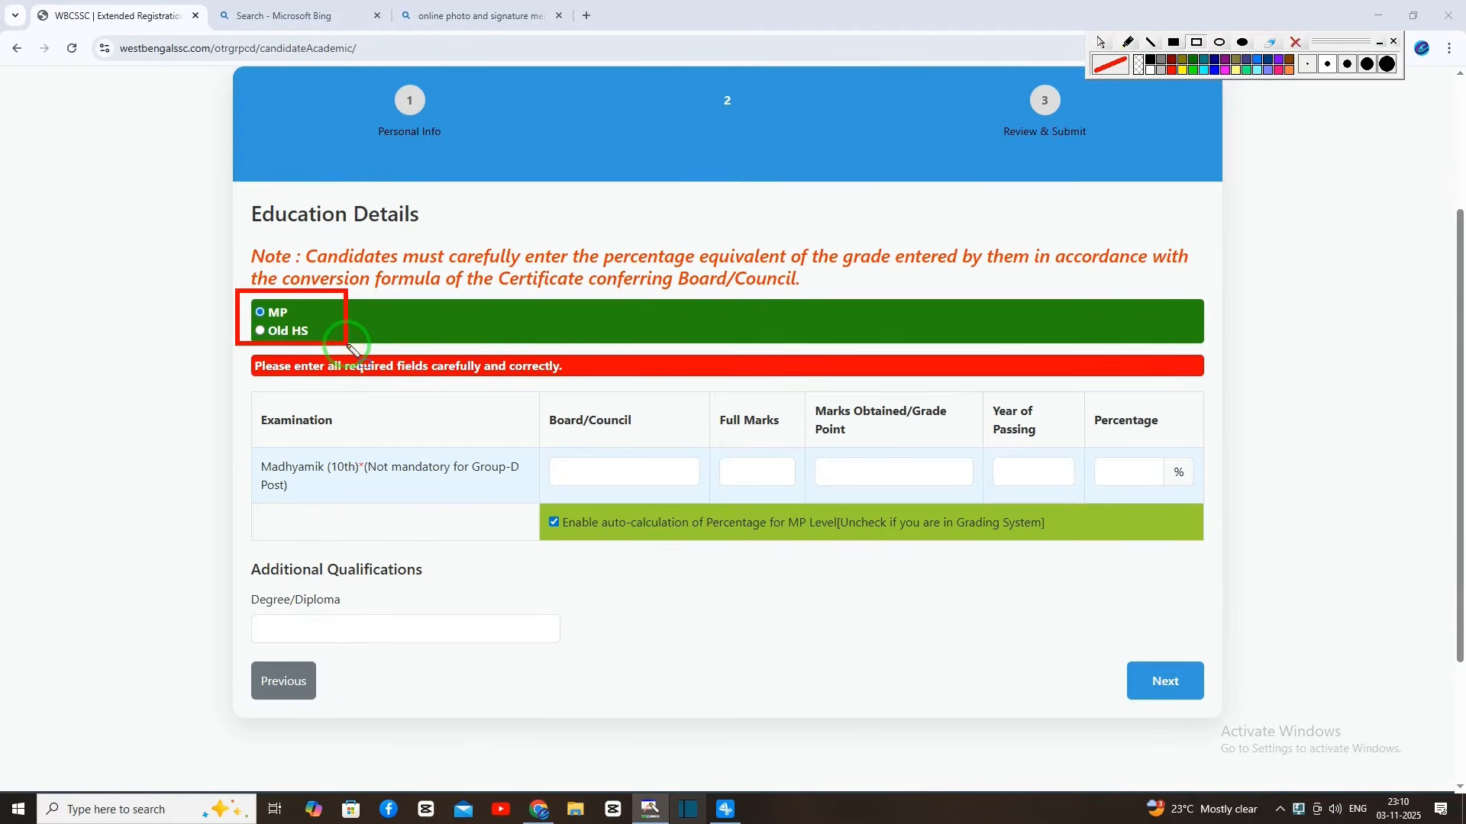
pyautogui.moveTo(246, 442)
pyautogui.mouseDown()
pyautogui.moveTo(448, 506)
pyautogui.moveTo(533, 507)
pyautogui.mouseUp()
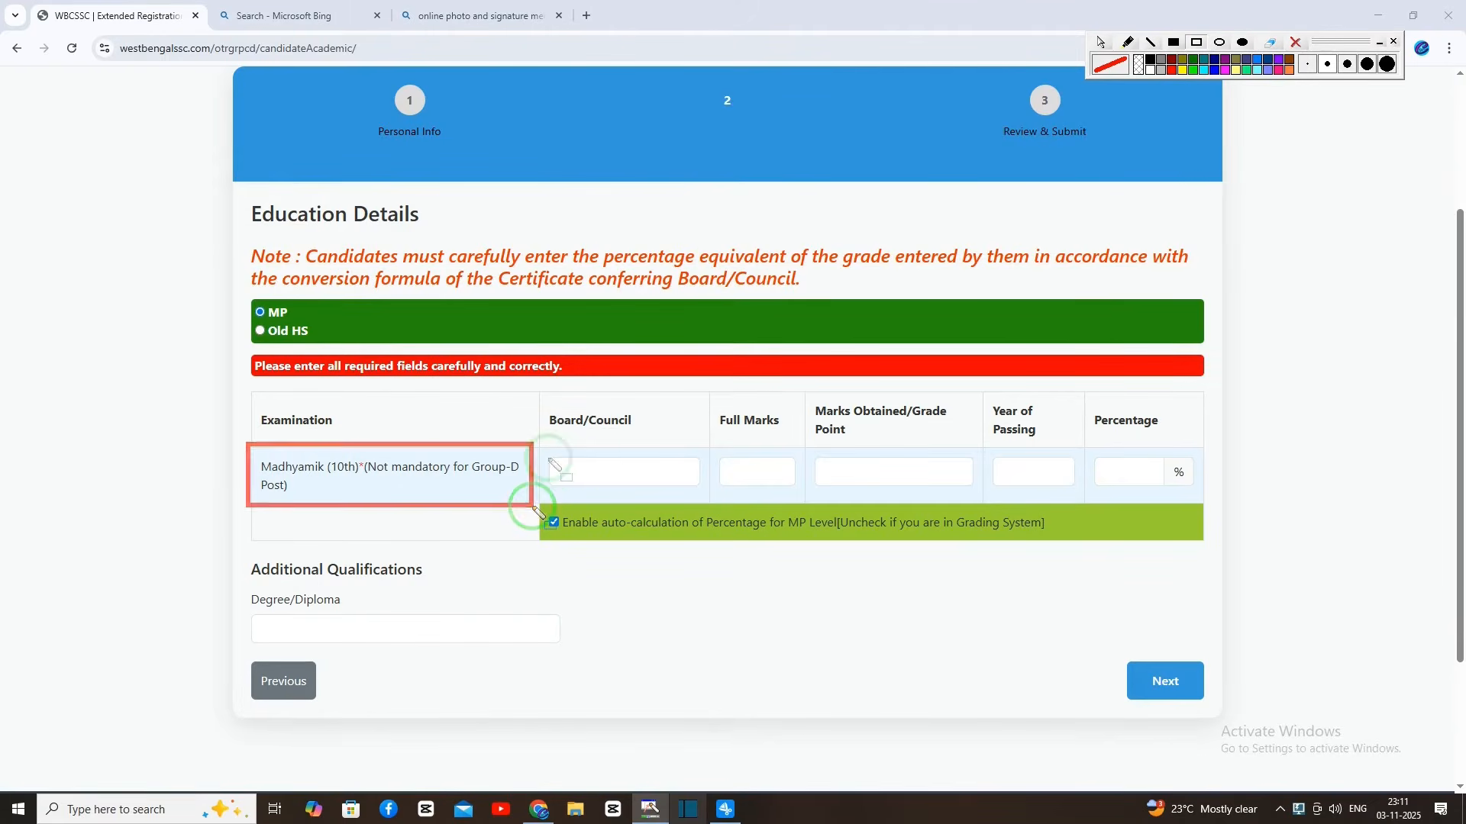
pyautogui.moveTo(545, 455)
pyautogui.mouseDown()
pyautogui.moveTo(682, 488)
pyautogui.moveTo(801, 493)
pyautogui.moveTo(817, 458)
pyautogui.moveTo(947, 489)
pyautogui.mouseUp()
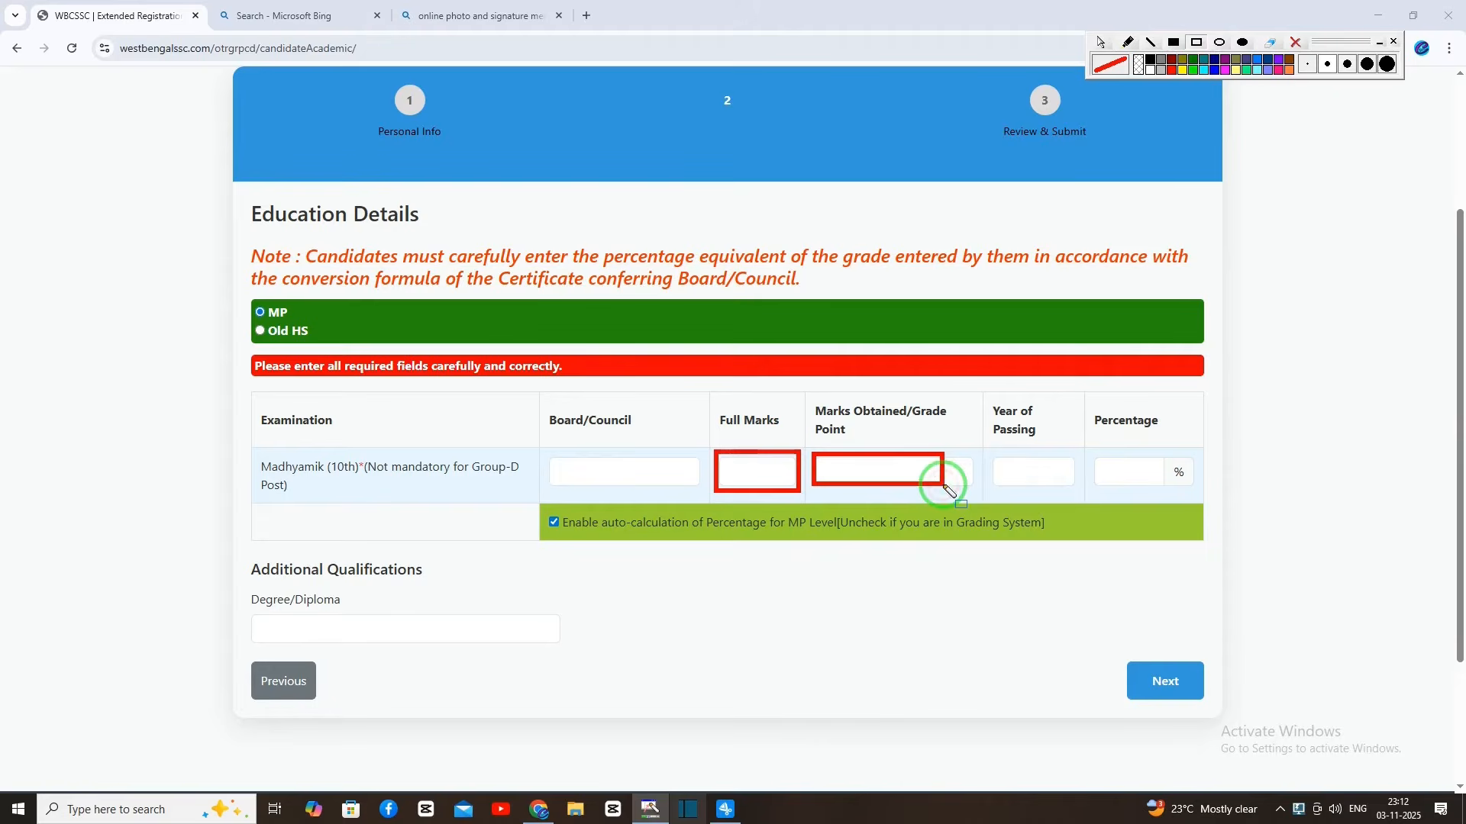
pyautogui.moveTo(991, 456); pyautogui.dragTo(1067, 482)
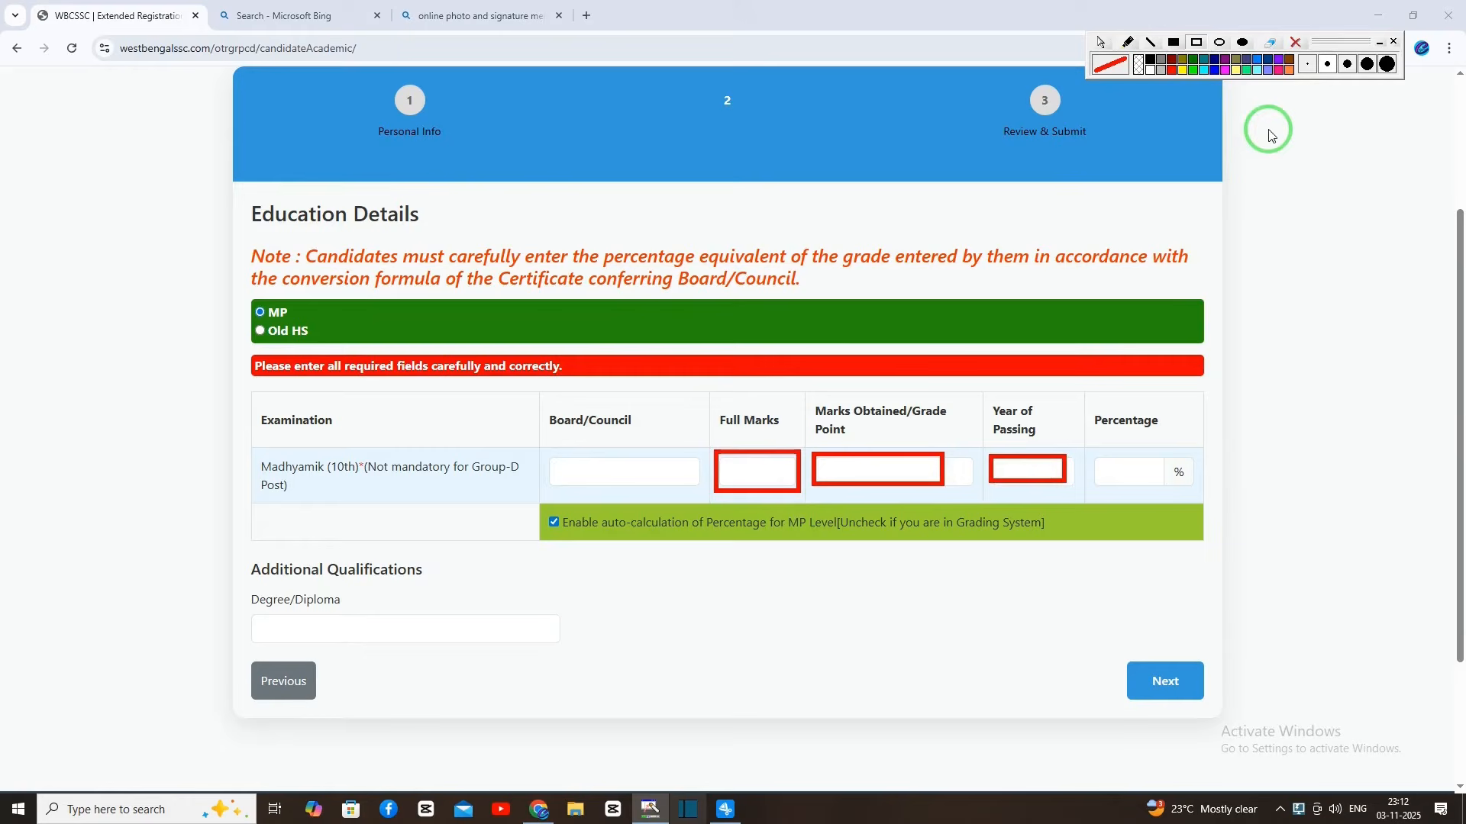
# Clear the boxes, then outline the Percentage and Degree/Diploma fields and the Next button
pyautogui.click(1295, 42)
pyautogui.moveTo(1093, 454); pyautogui.dragTo(1182, 492)
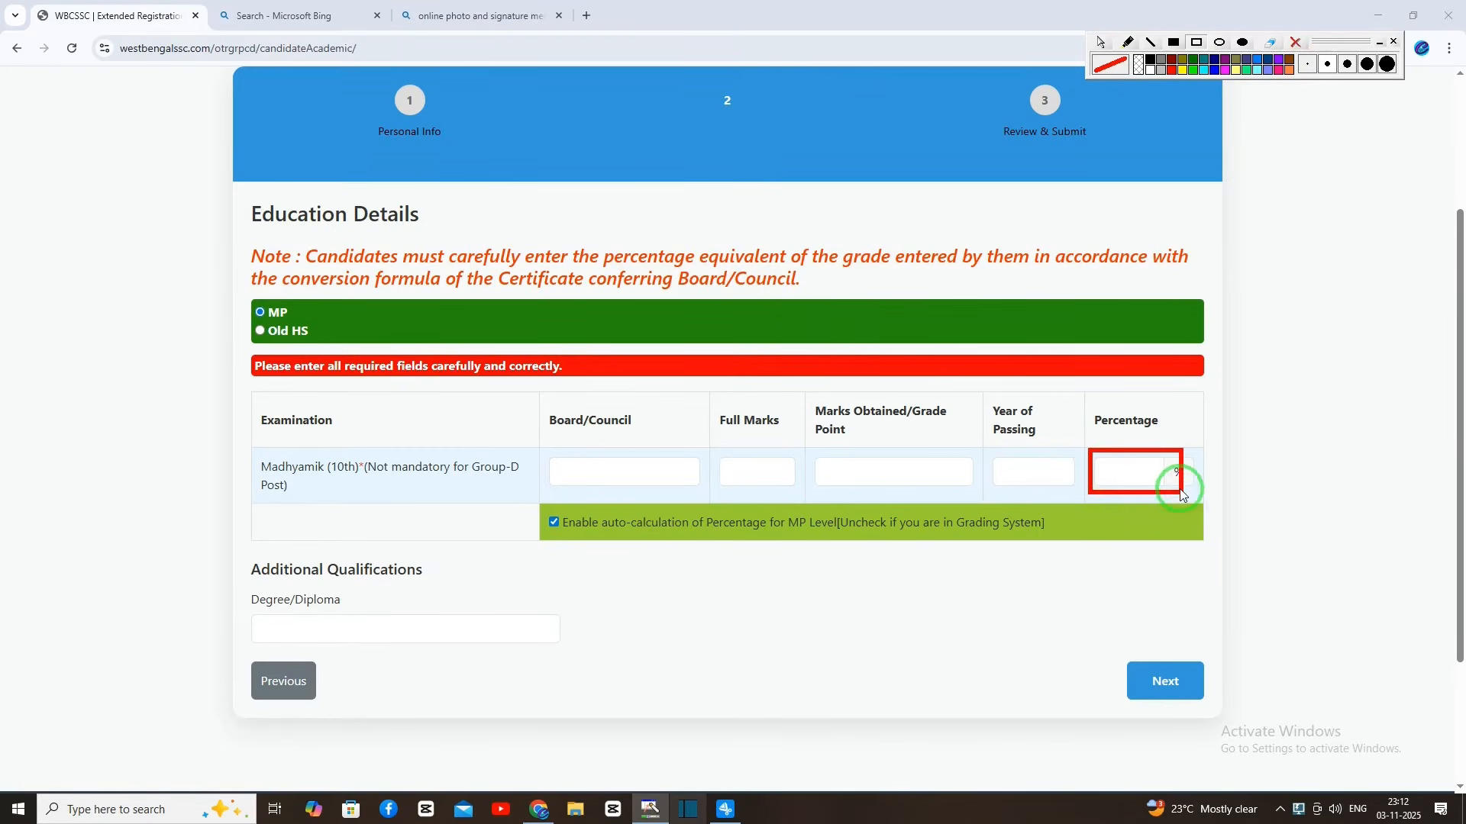
pyautogui.moveTo(248, 605); pyautogui.dragTo(455, 651)
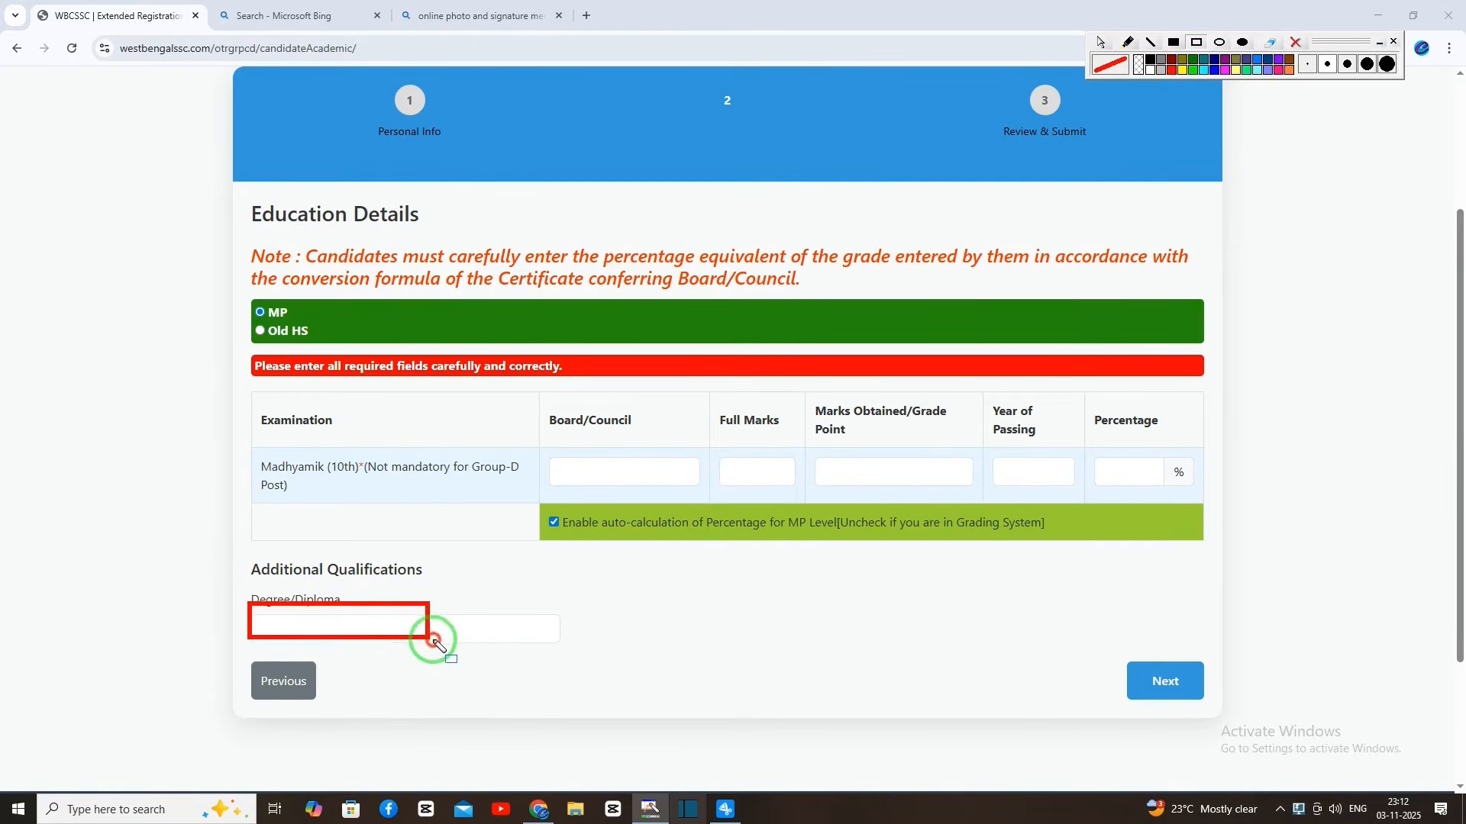
pyautogui.moveTo(431, 641); pyautogui.dragTo(456, 651)
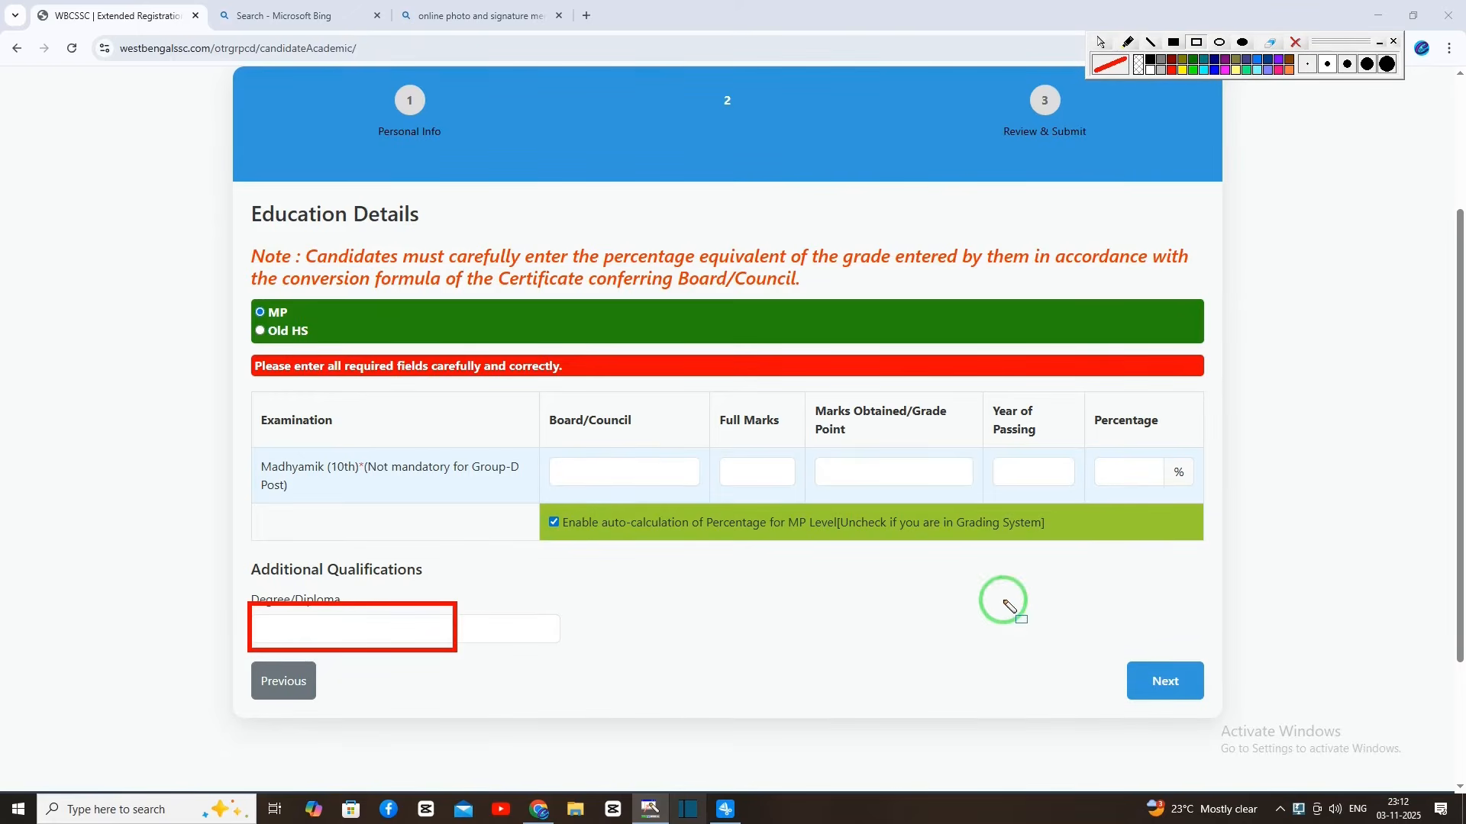
pyautogui.moveTo(1111, 643); pyautogui.dragTo(1237, 733)
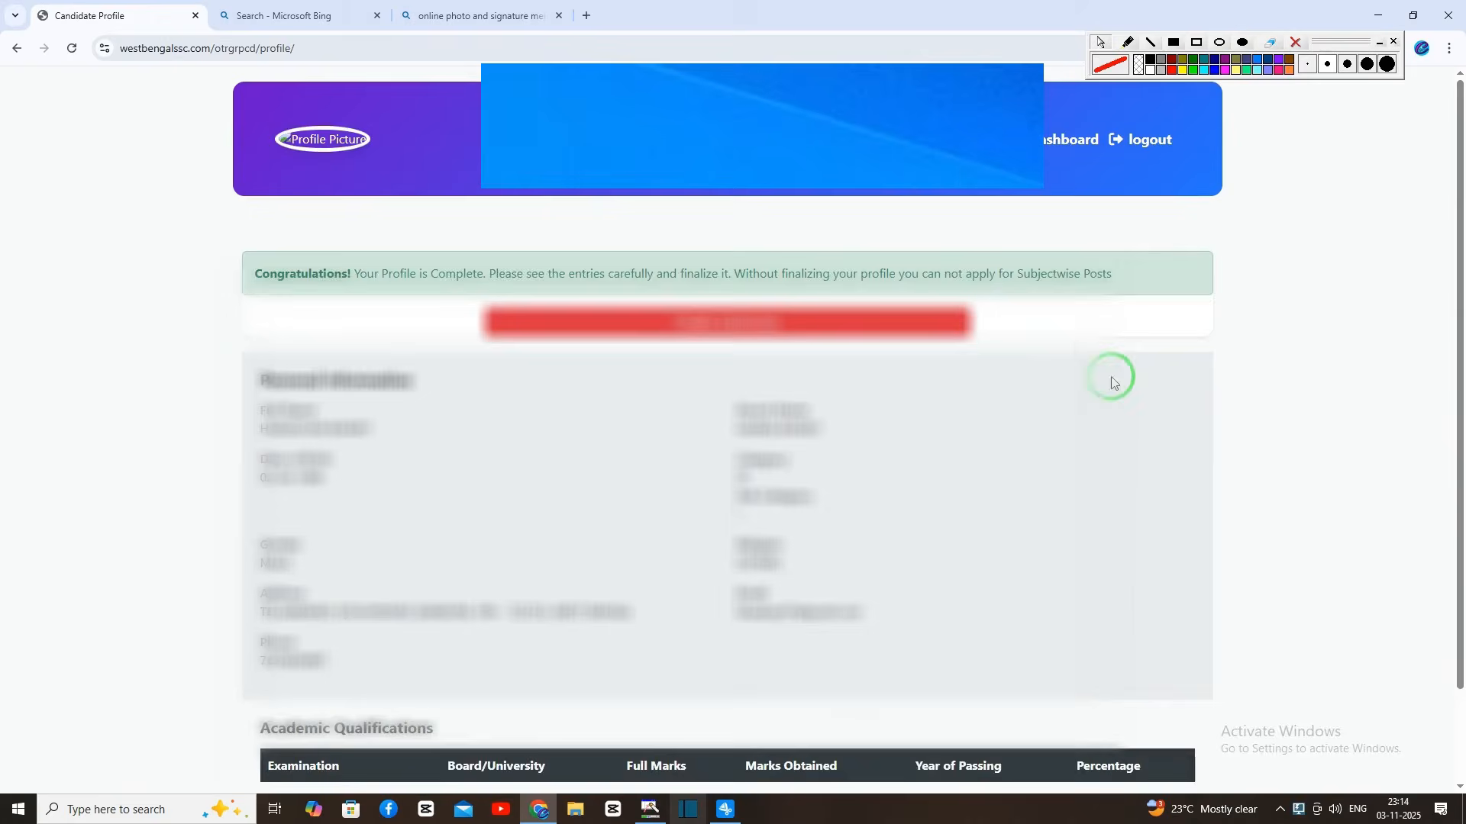
# Finalize the candidate profile and confirm the finalization in the dialog
pyautogui.moveTo(1457, 311)
pyautogui.mouseDown()
pyautogui.moveTo(1454, 451)
pyautogui.moveTo(1459, 360)
pyautogui.mouseUp()
pyautogui.moveTo(650, 268); pyautogui.dragTo(806, 323)
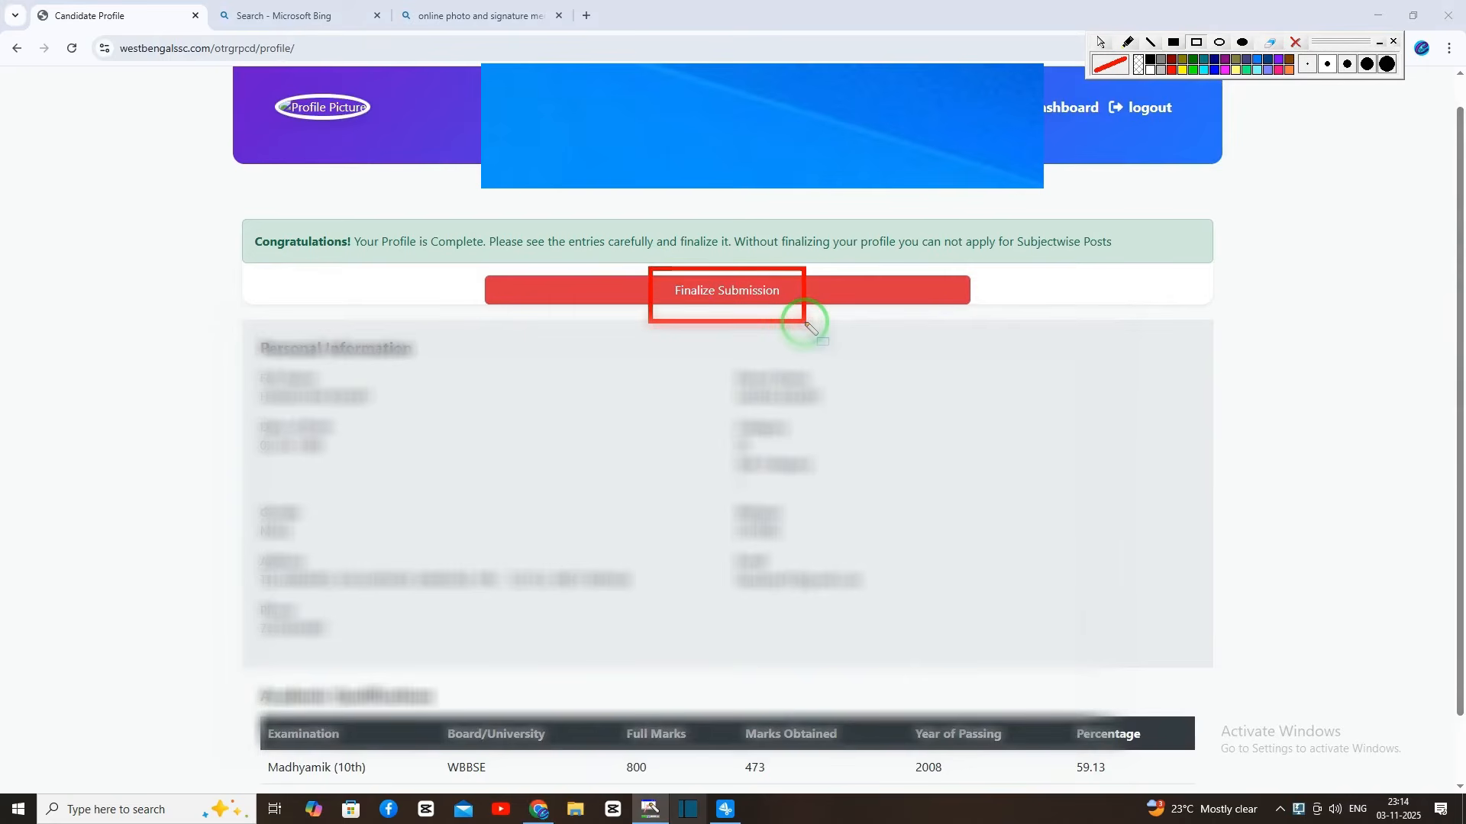
pyautogui.click(716, 293)
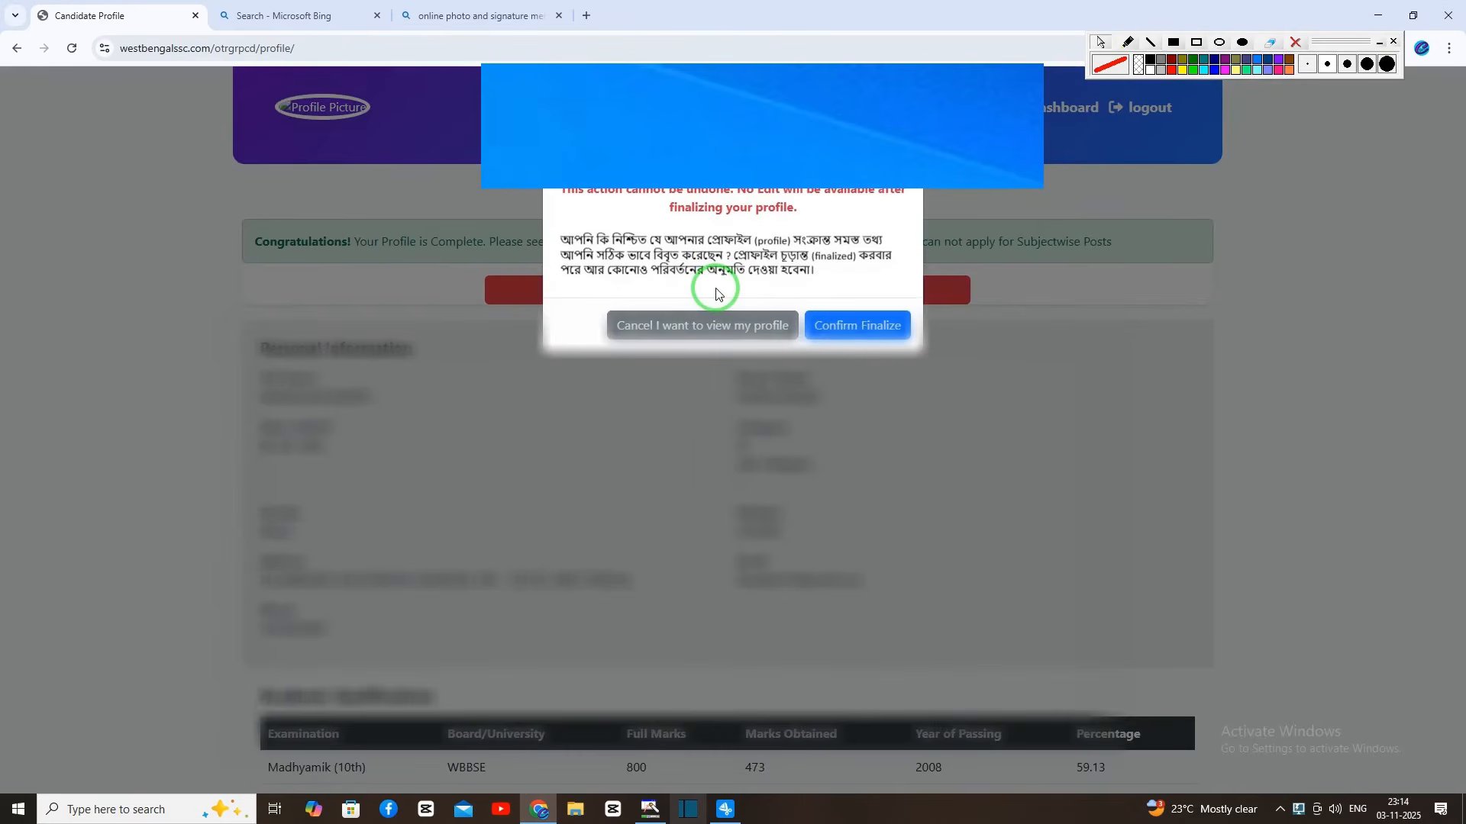
pyautogui.click(839, 328)
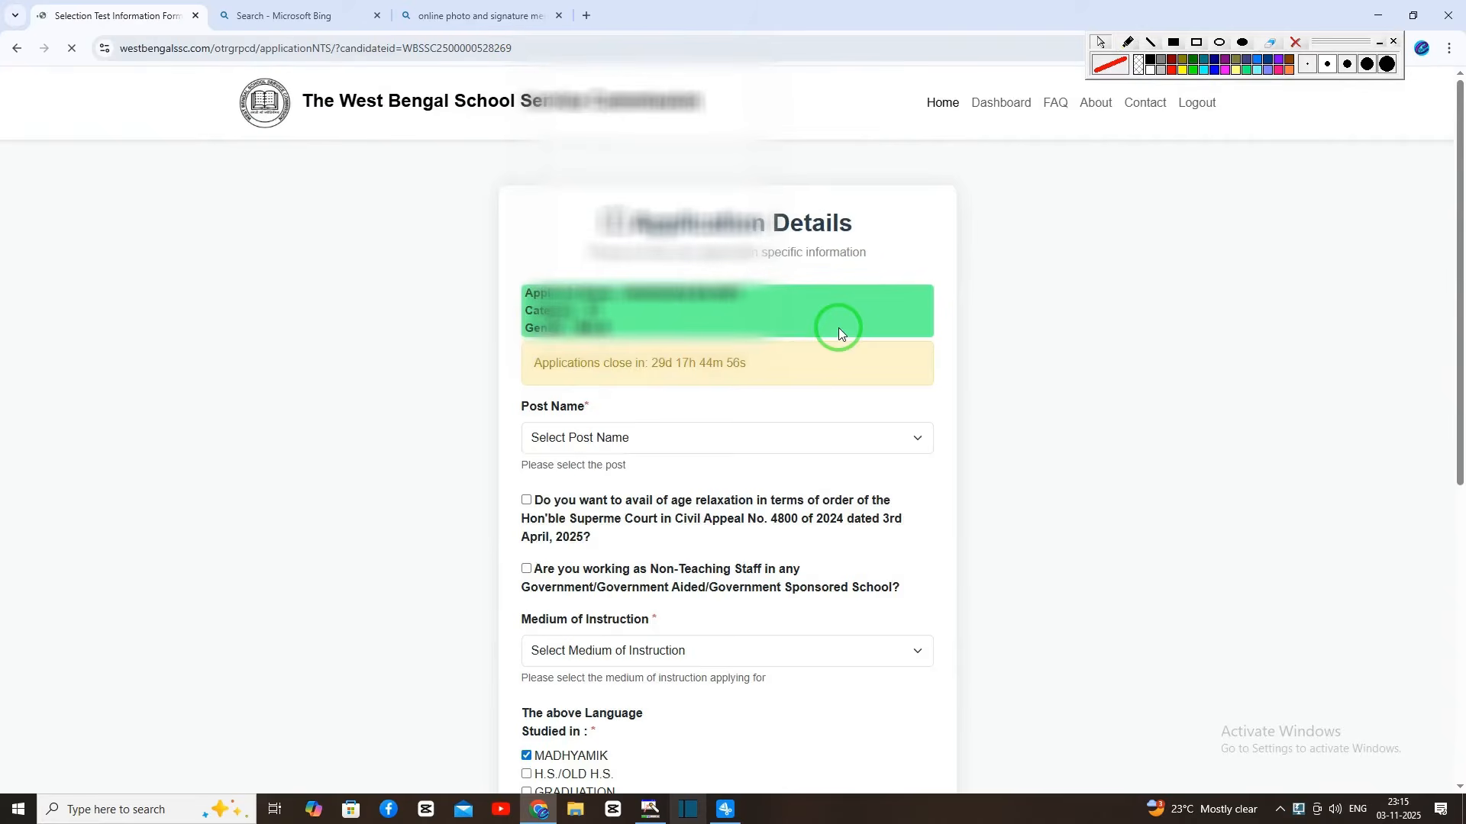
# Choose the Group-C post and claim age relaxation under the court order
pyautogui.scroll(-1, 618, 321)
pyautogui.click(618, 321)
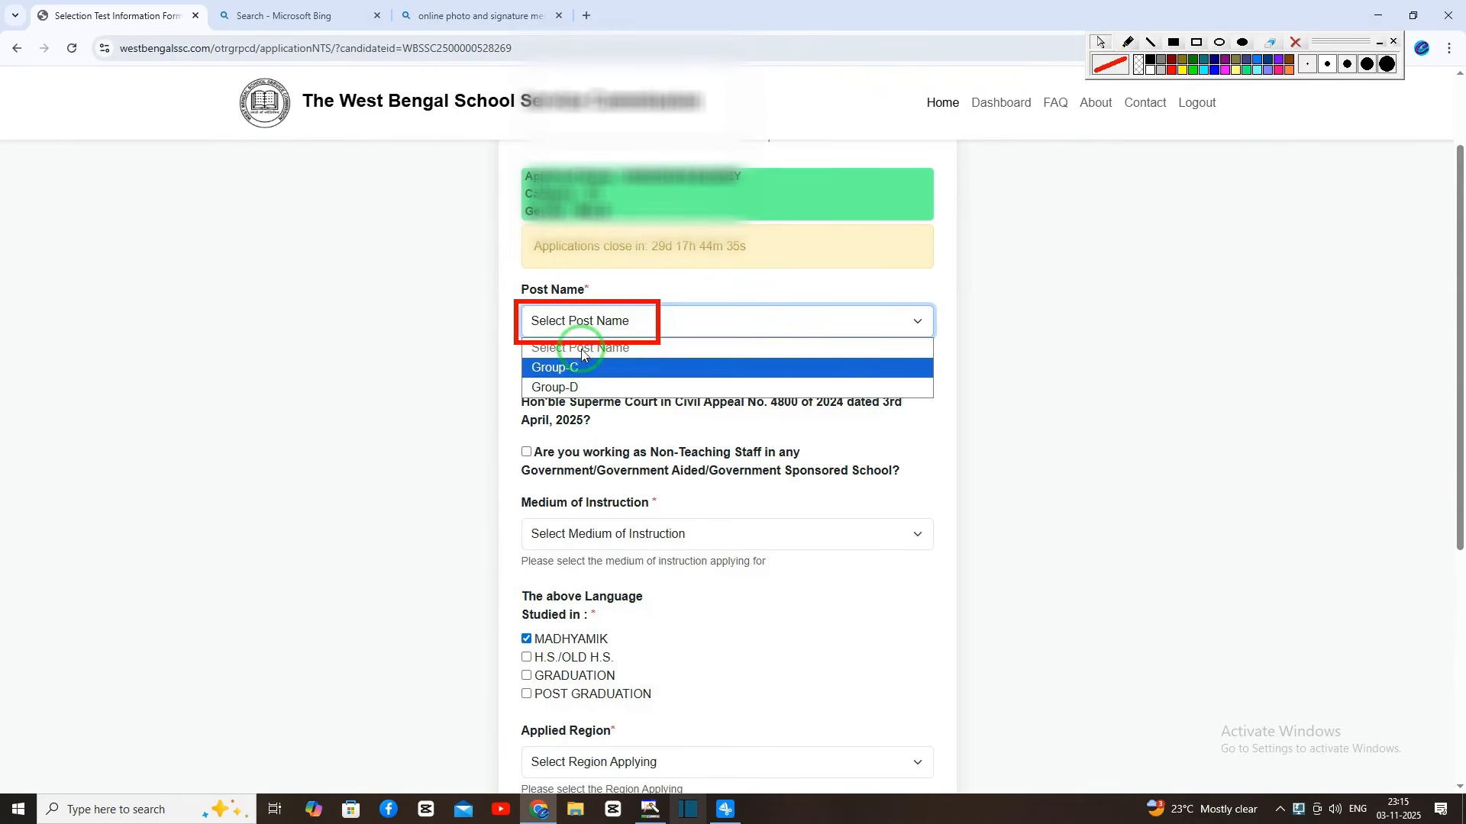
pyautogui.click(579, 371)
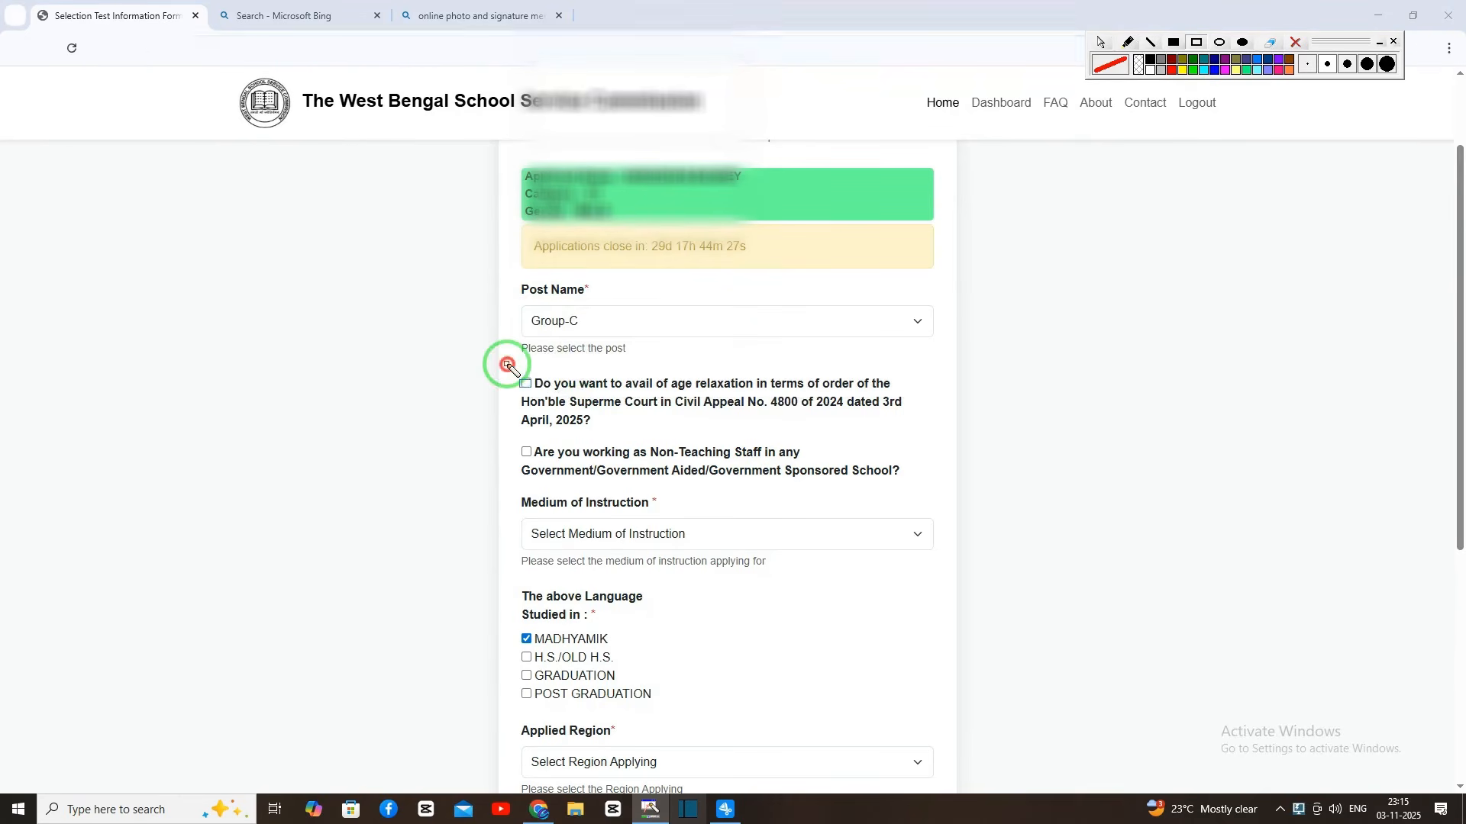
pyautogui.moveTo(506, 365); pyautogui.dragTo(709, 432)
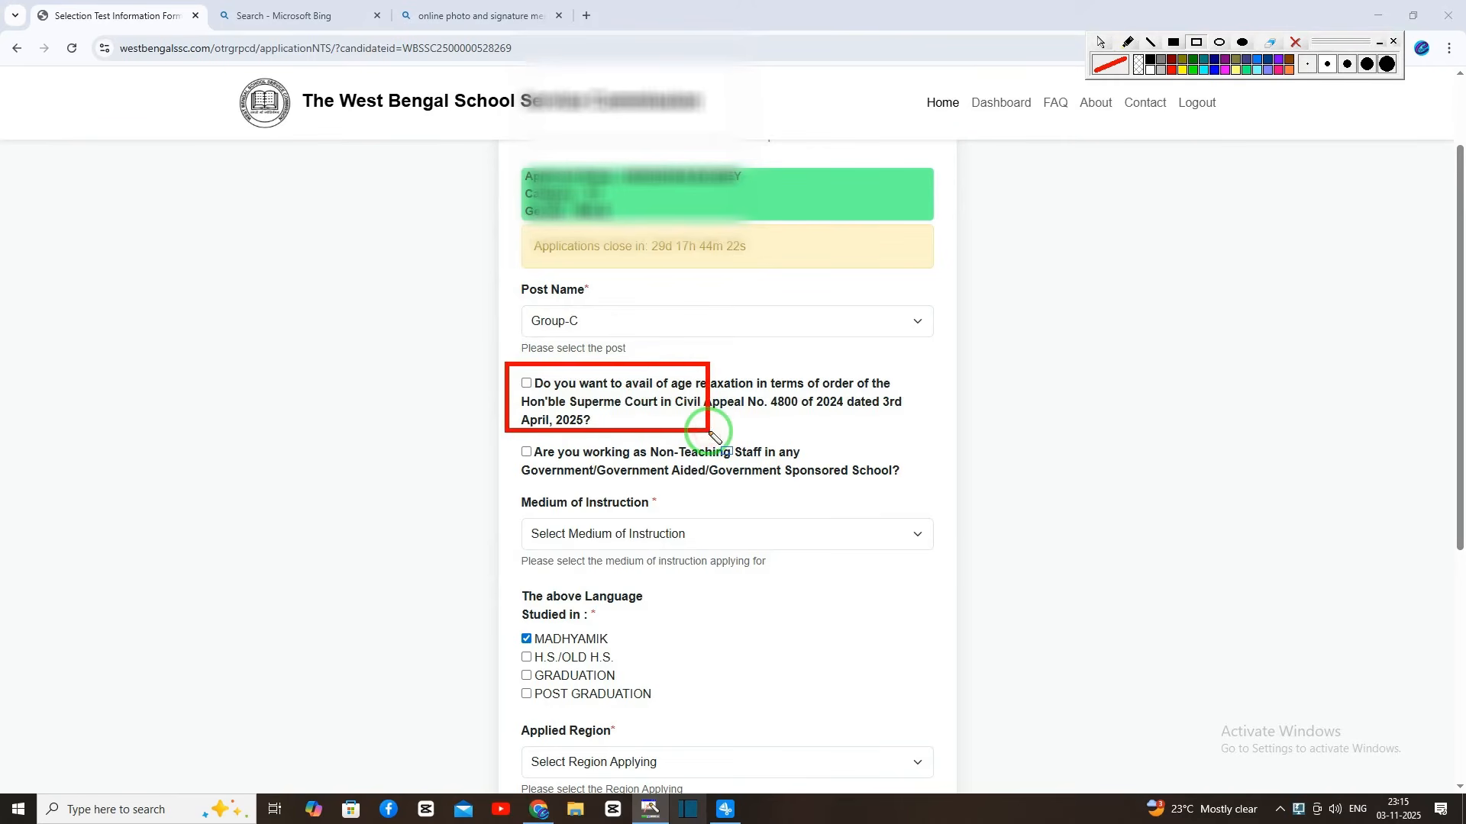
pyautogui.click(1100, 42)
pyautogui.click(526, 383)
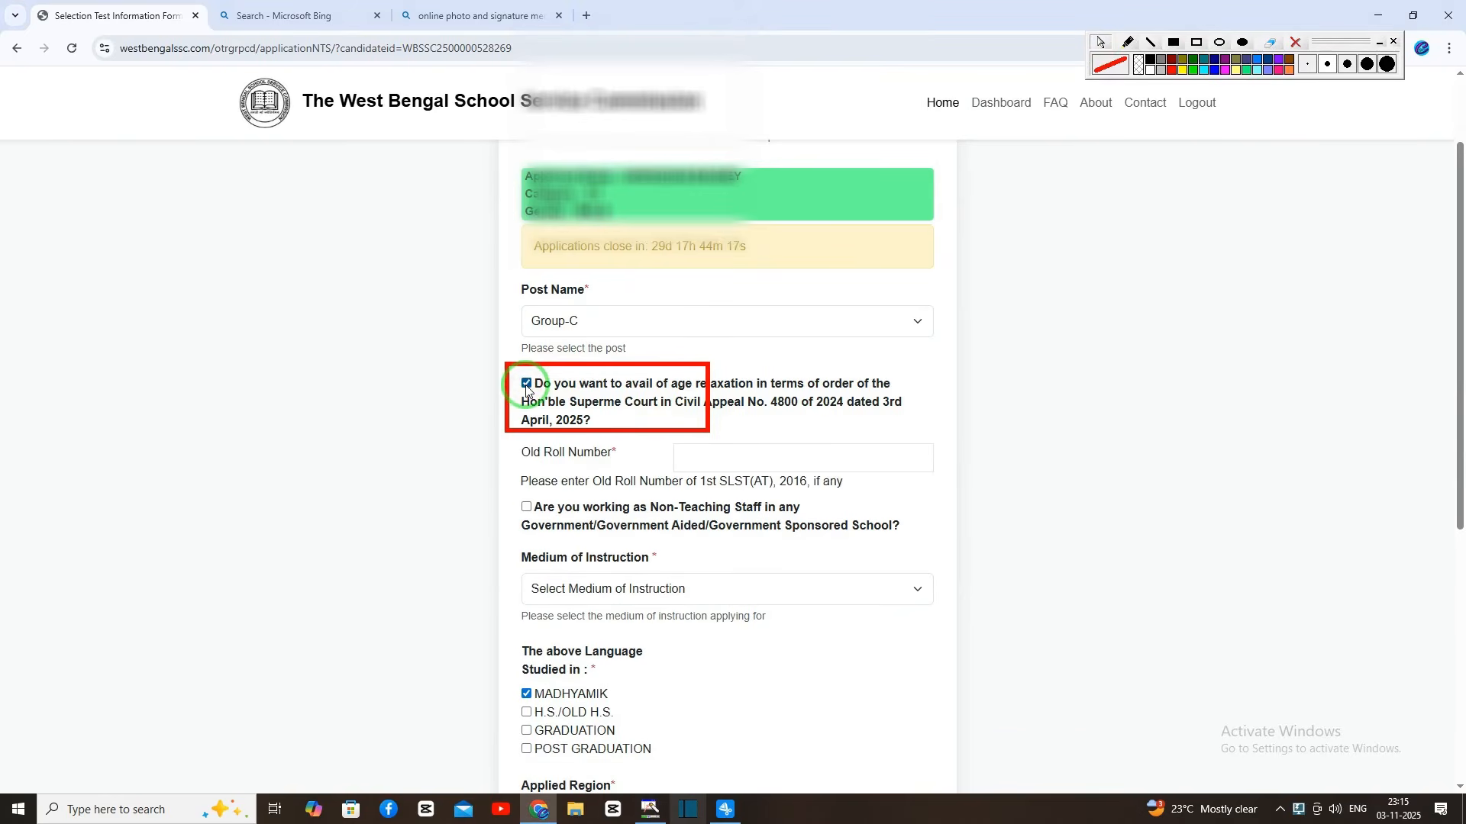
# Declare working as non-teaching school staff, outlining the Old Roll Number and staff detail fields
pyautogui.click(1197, 42)
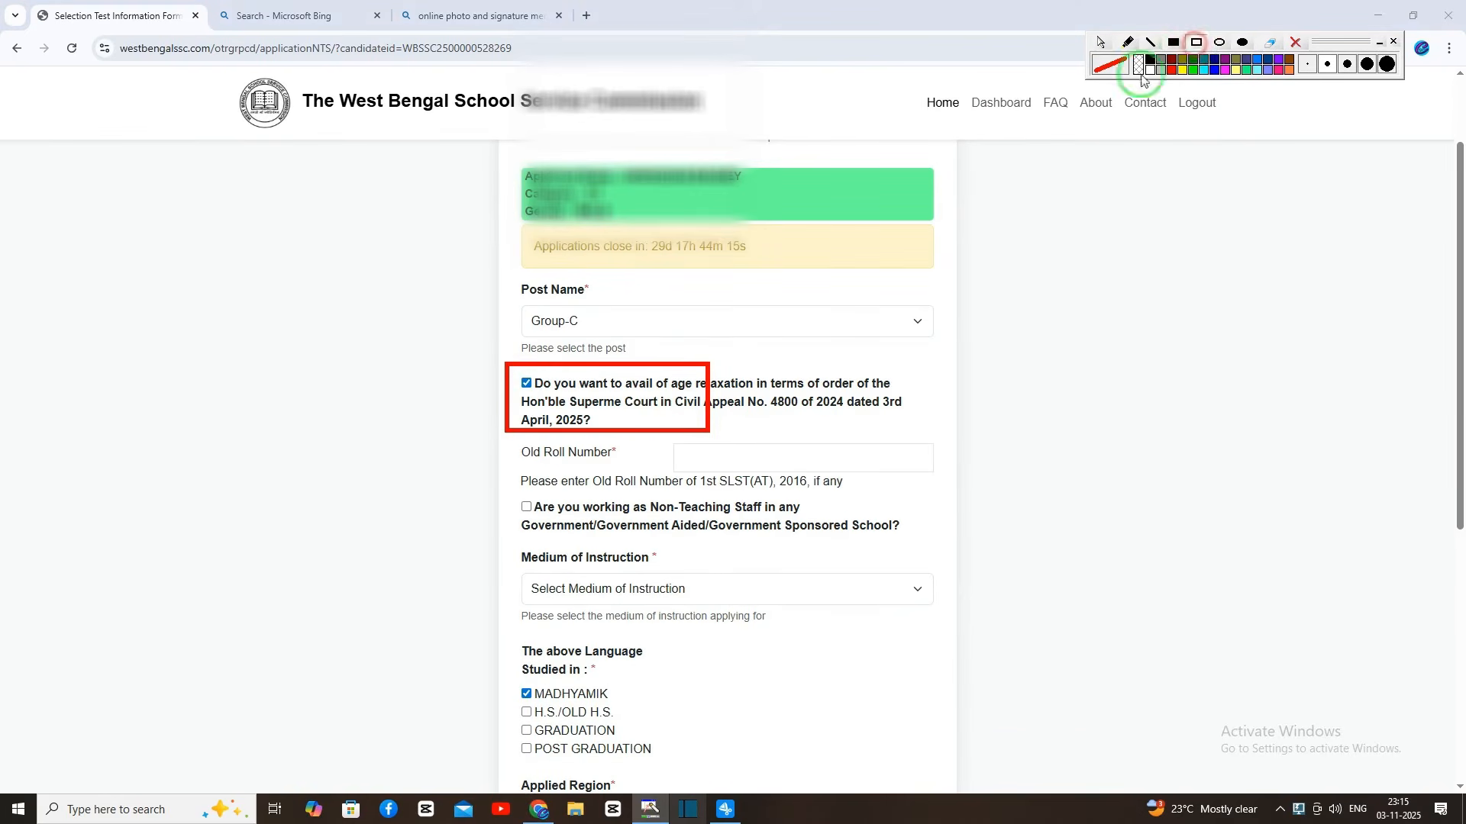
pyautogui.moveTo(668, 434)
pyautogui.mouseDown()
pyautogui.moveTo(714, 460)
pyautogui.moveTo(914, 477)
pyautogui.mouseUp()
pyautogui.moveTo(511, 435)
pyautogui.mouseDown()
pyautogui.moveTo(784, 490)
pyautogui.moveTo(920, 494)
pyautogui.mouseUp()
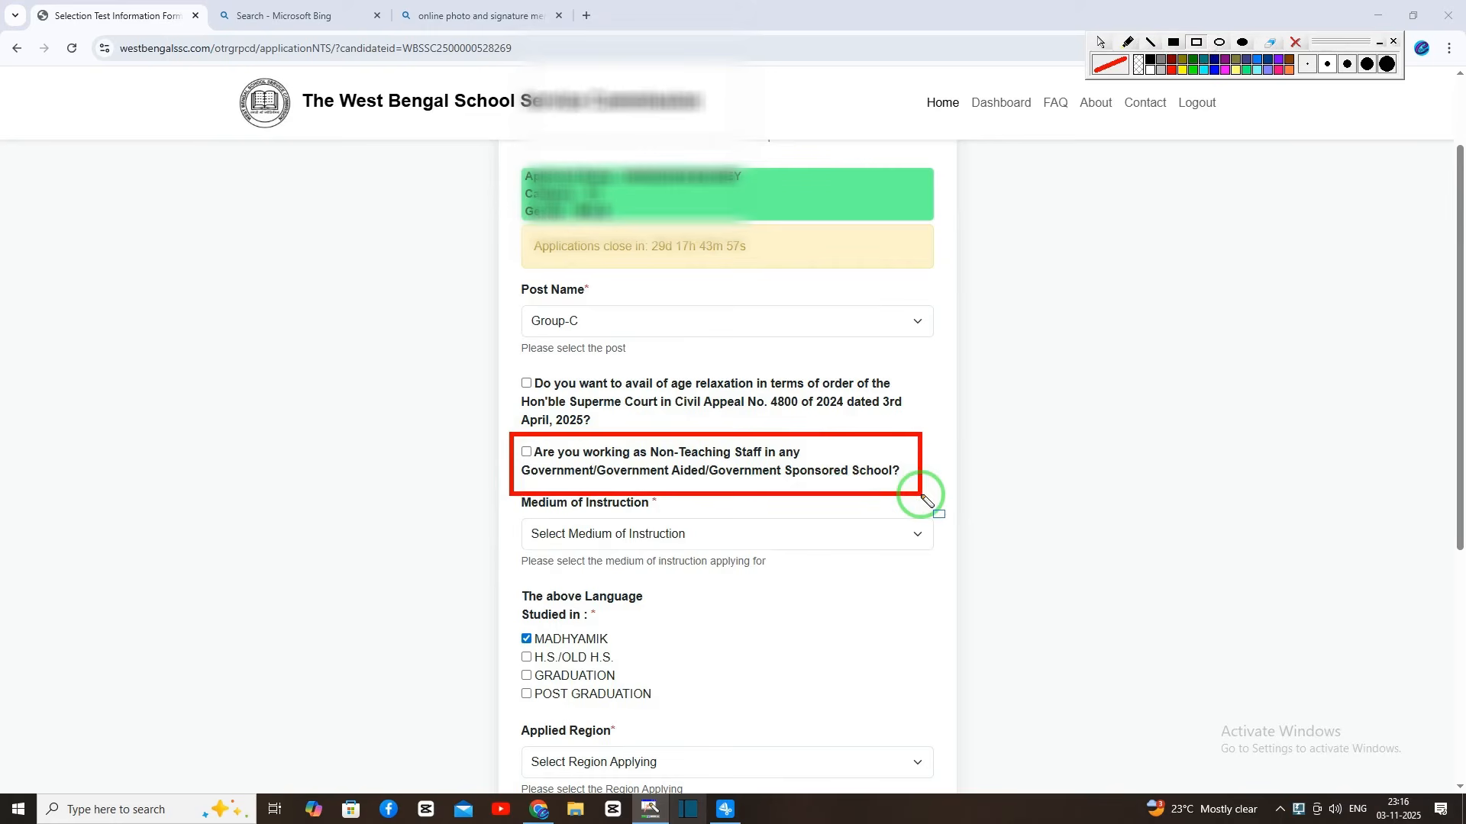
pyautogui.click(1100, 43)
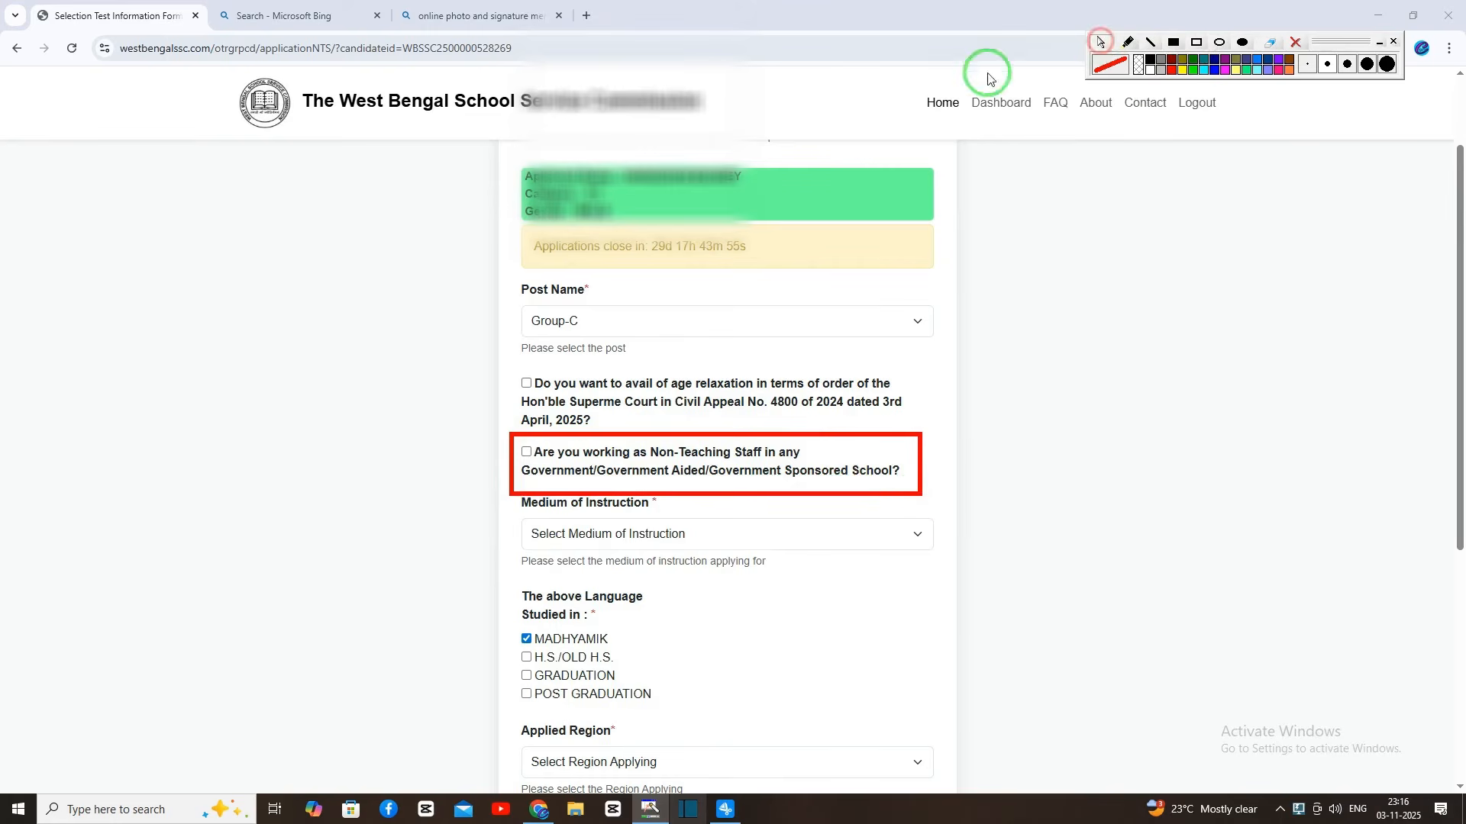
pyautogui.click(527, 452)
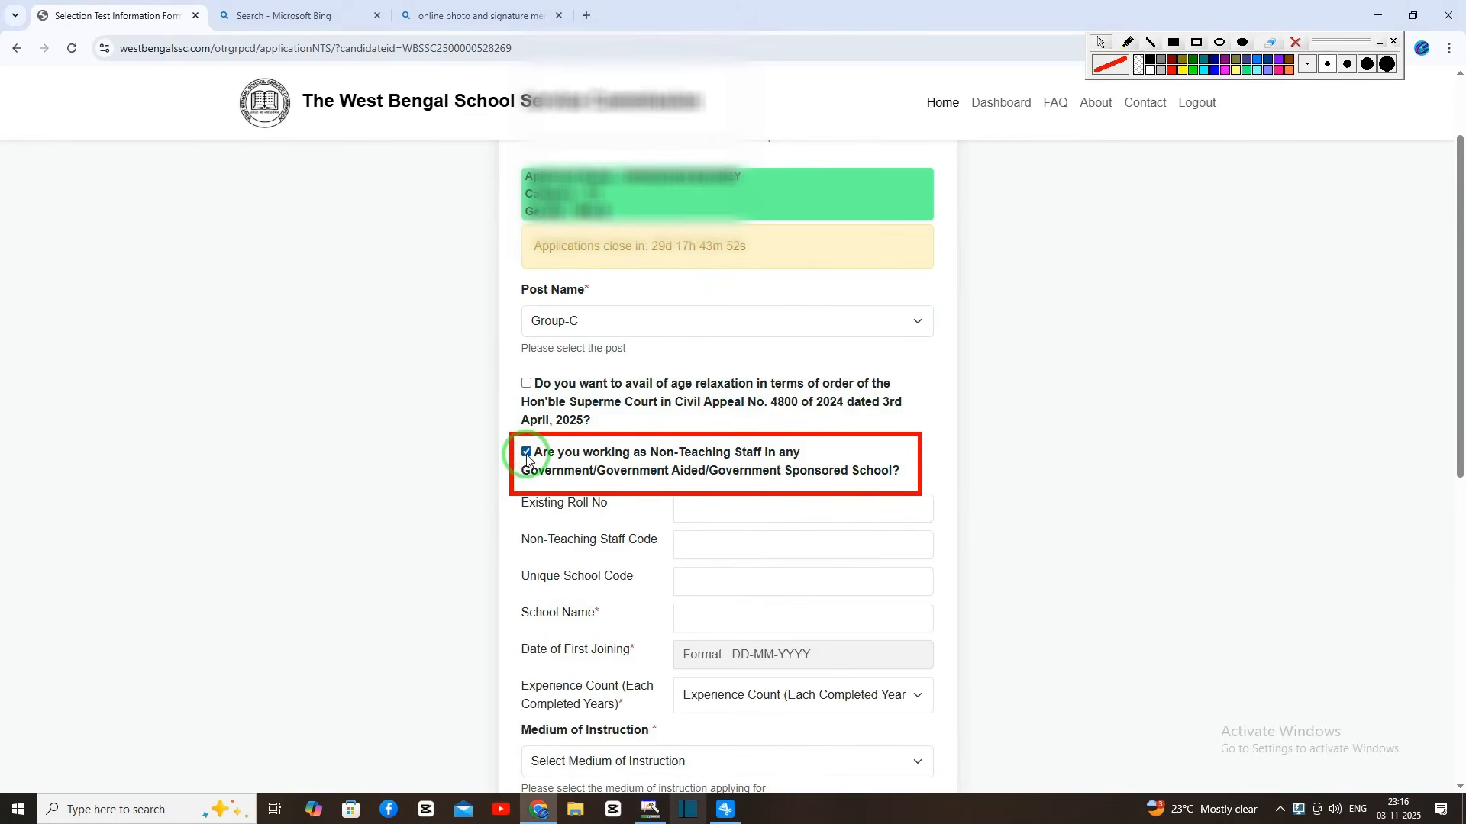
pyautogui.moveTo(668, 491); pyautogui.dragTo(945, 725)
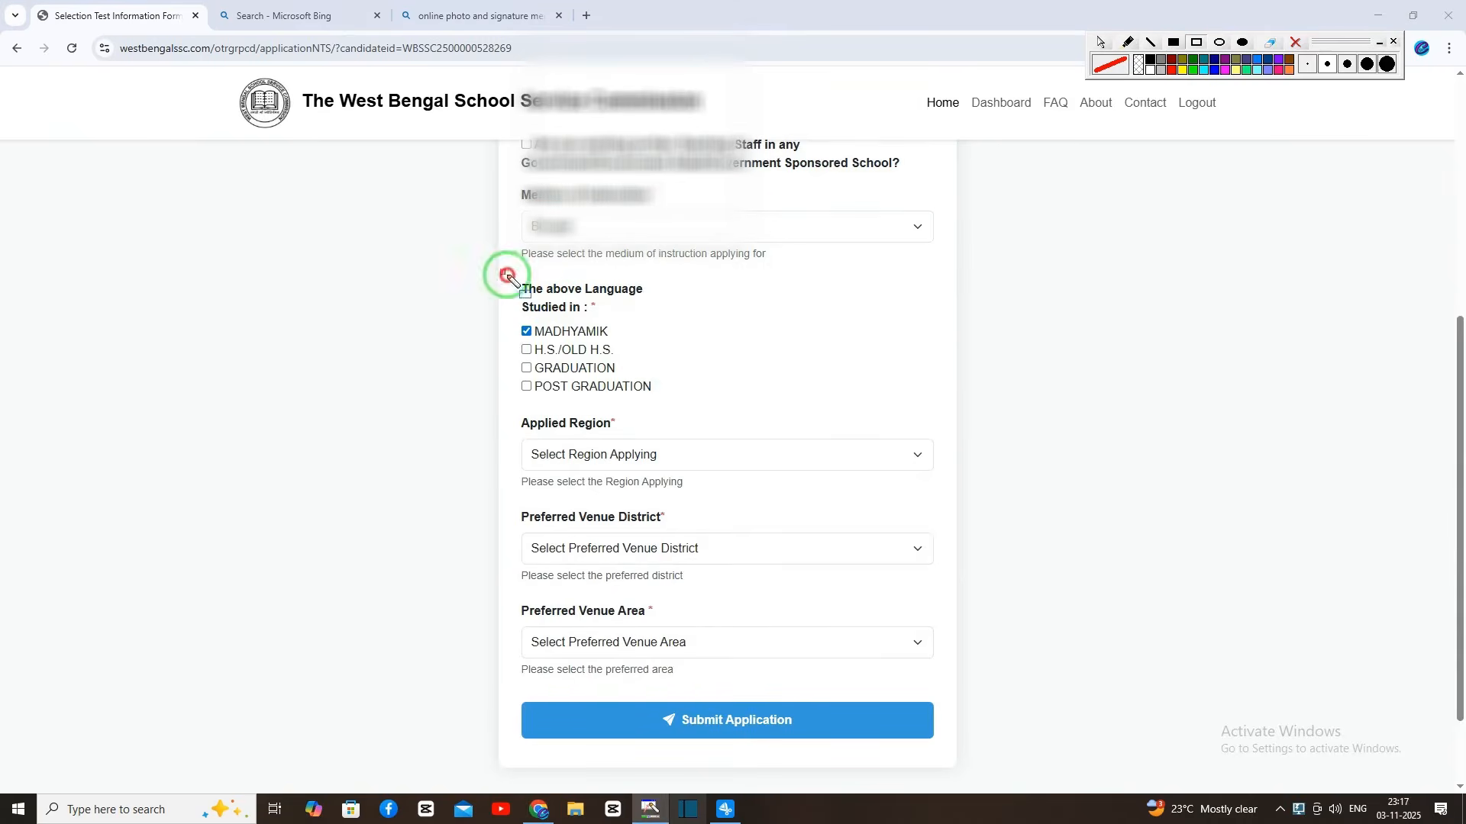
# Mark the language as also studied at H.S./OLD H.S., leaving GRADUATION unticked
pyautogui.moveTo(504, 272); pyautogui.dragTo(668, 403)
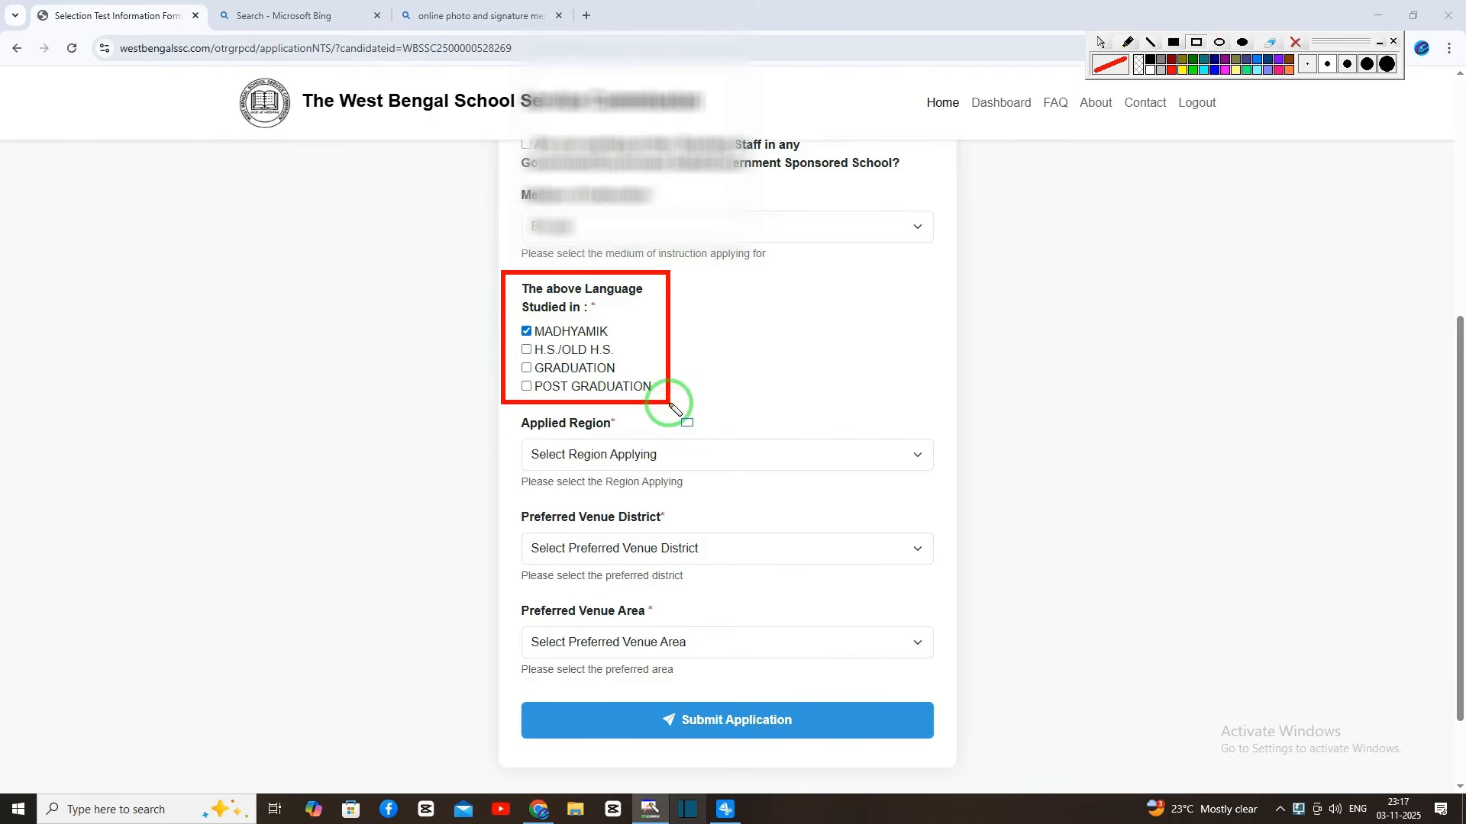
pyautogui.click(526, 350)
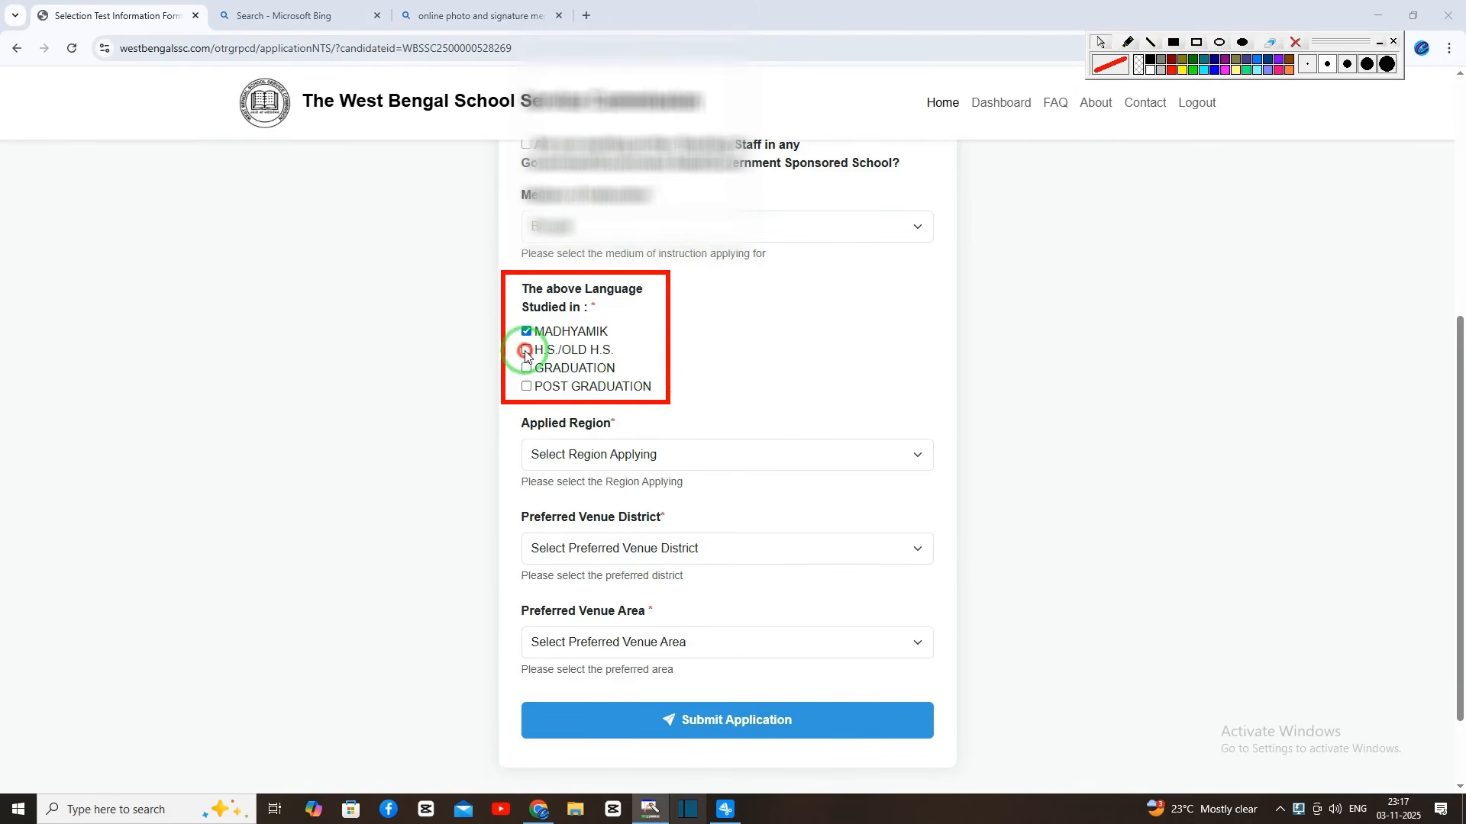
pyautogui.click(525, 368)
pyautogui.click(525, 368)
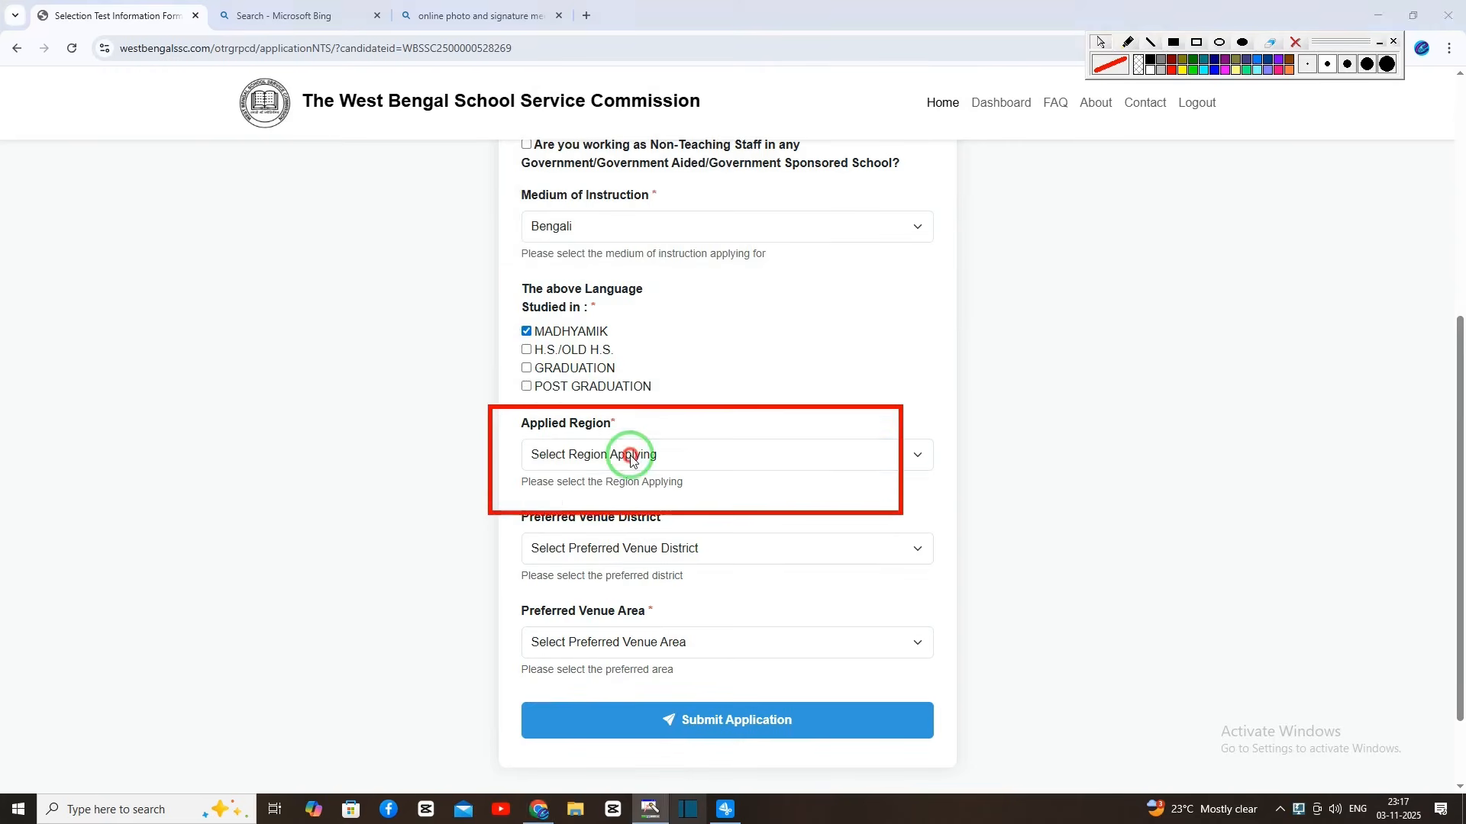
pyautogui.click(630, 459)
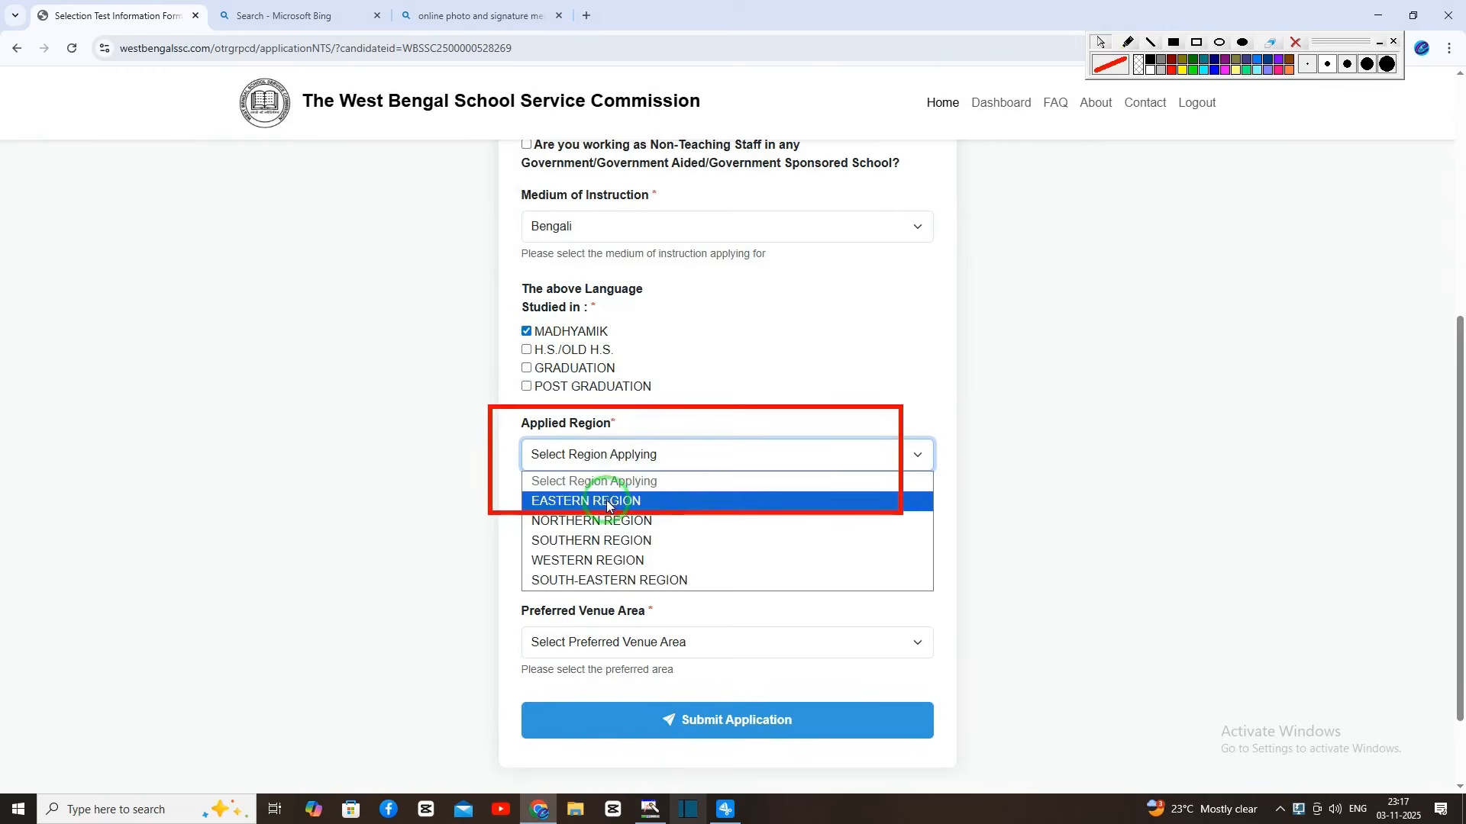
# Pick WESTERN REGION as applied region, BANKURA as venue district and BANKURA TOWN as venue area
pyautogui.click(594, 565)
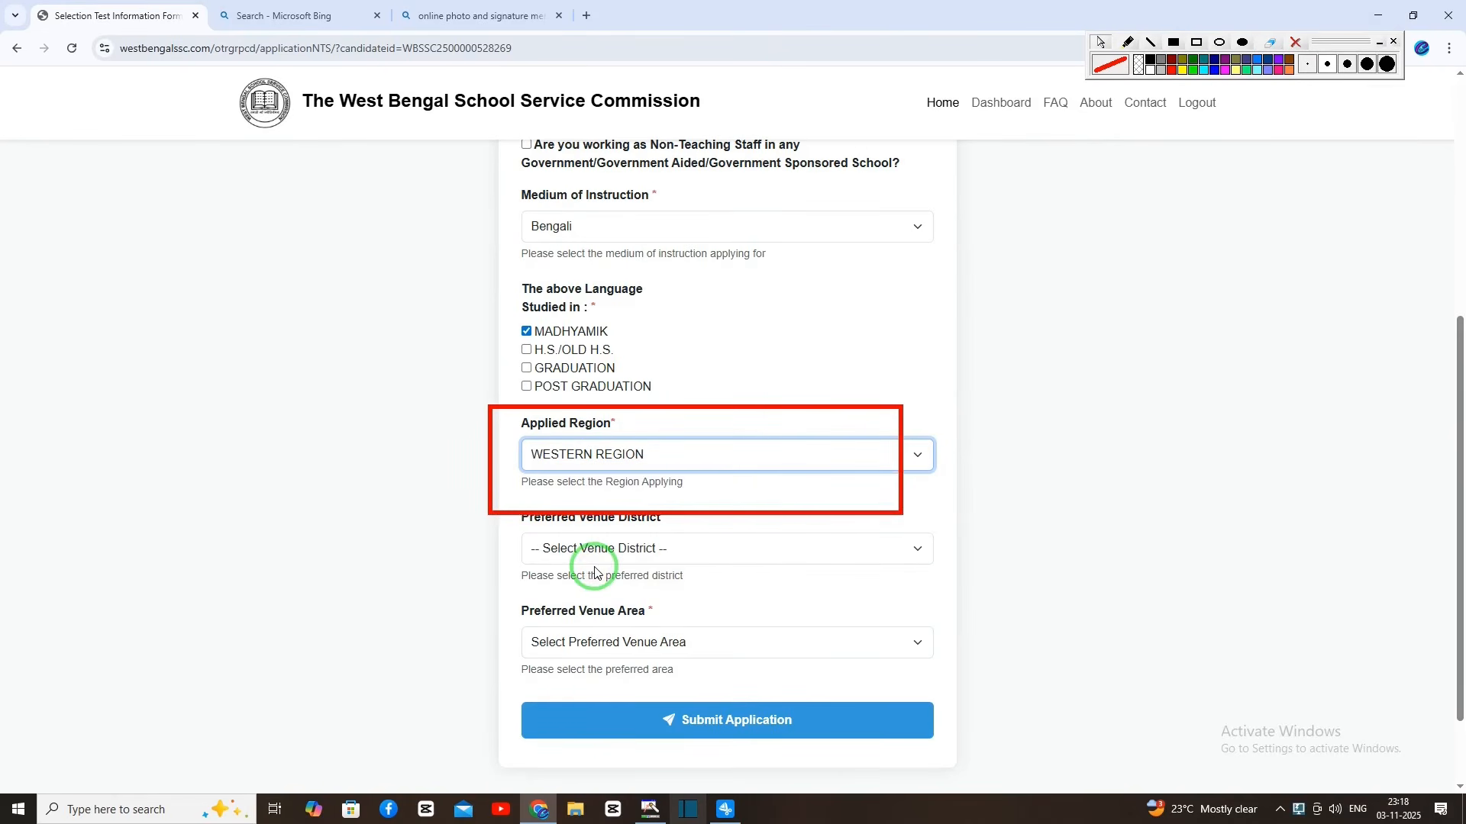
pyautogui.click(1295, 42)
pyautogui.click(1197, 43)
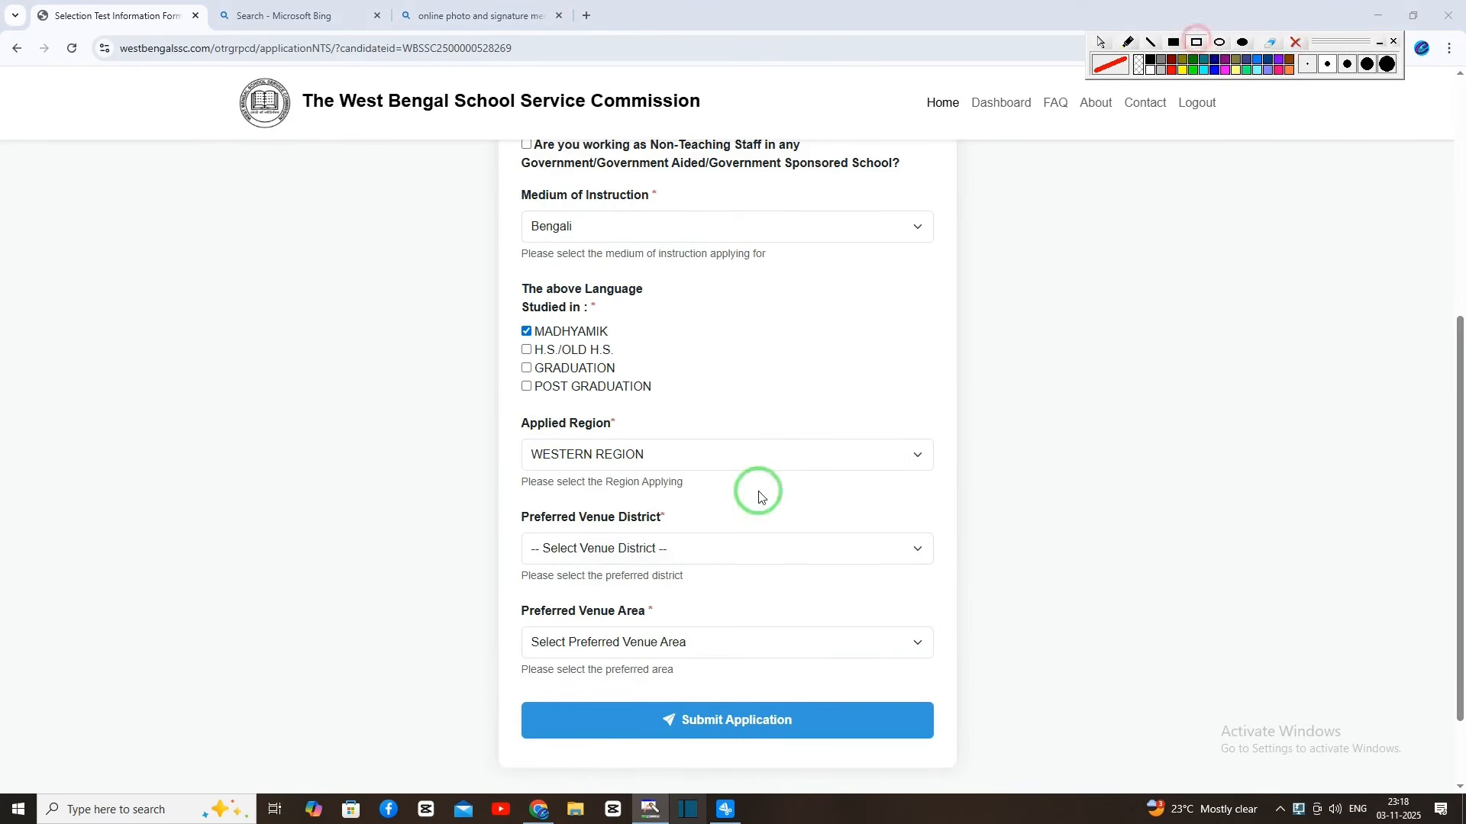
pyautogui.moveTo(494, 503)
pyautogui.mouseDown()
pyautogui.moveTo(716, 539)
pyautogui.moveTo(772, 572)
pyautogui.mouseUp()
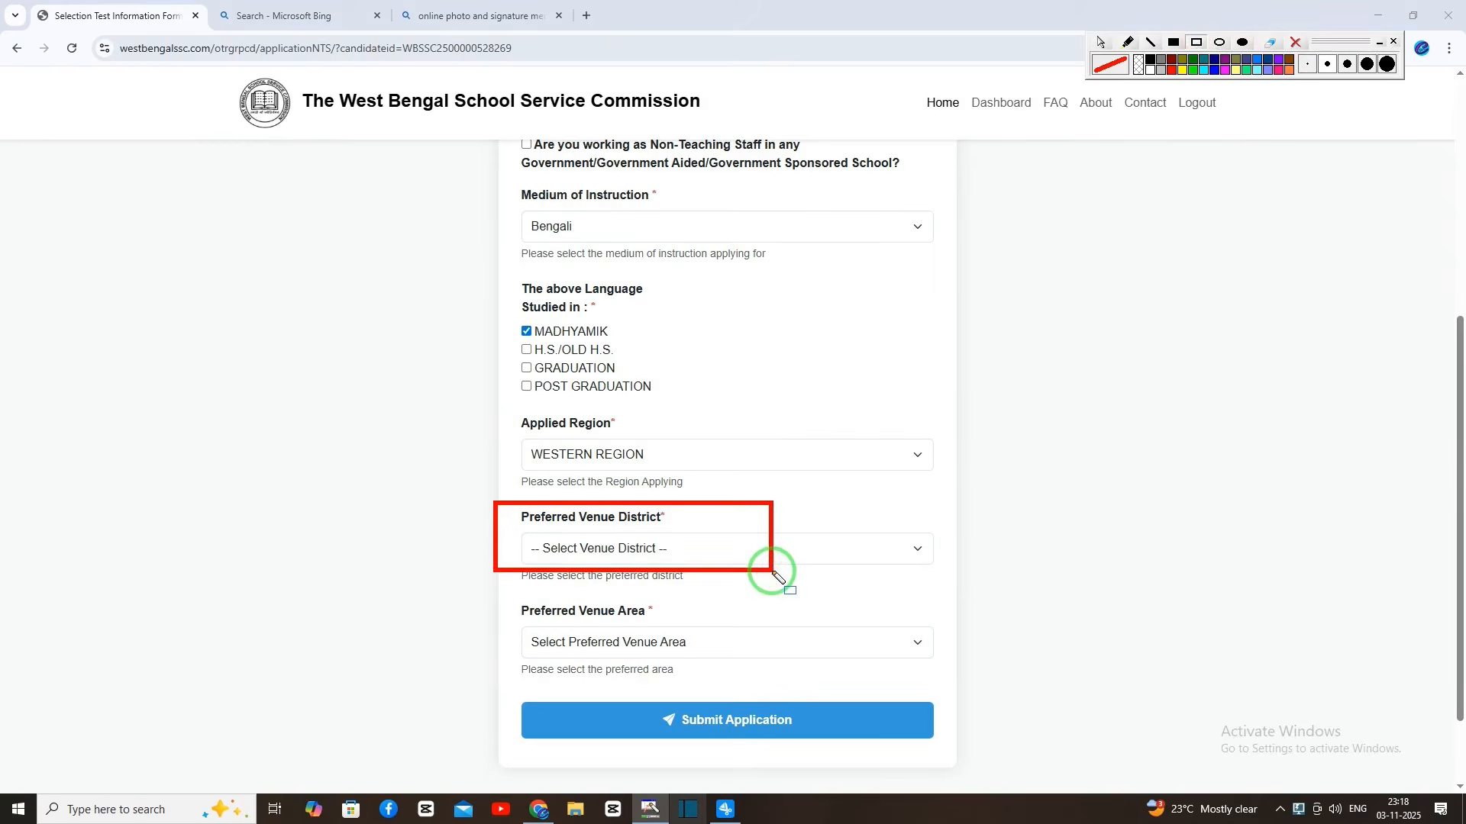
pyautogui.click(767, 553)
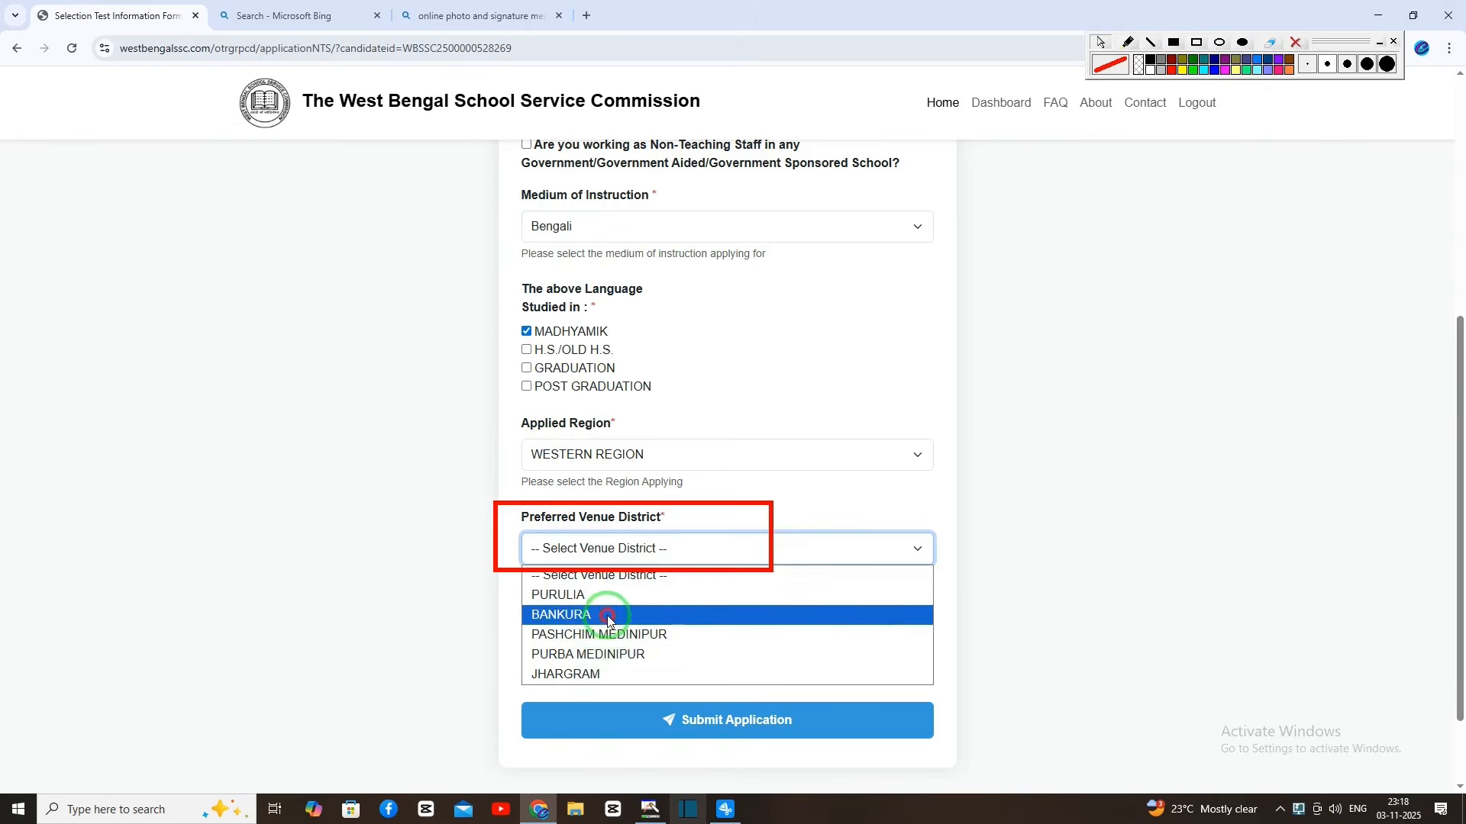
pyautogui.click(607, 615)
pyautogui.click(584, 643)
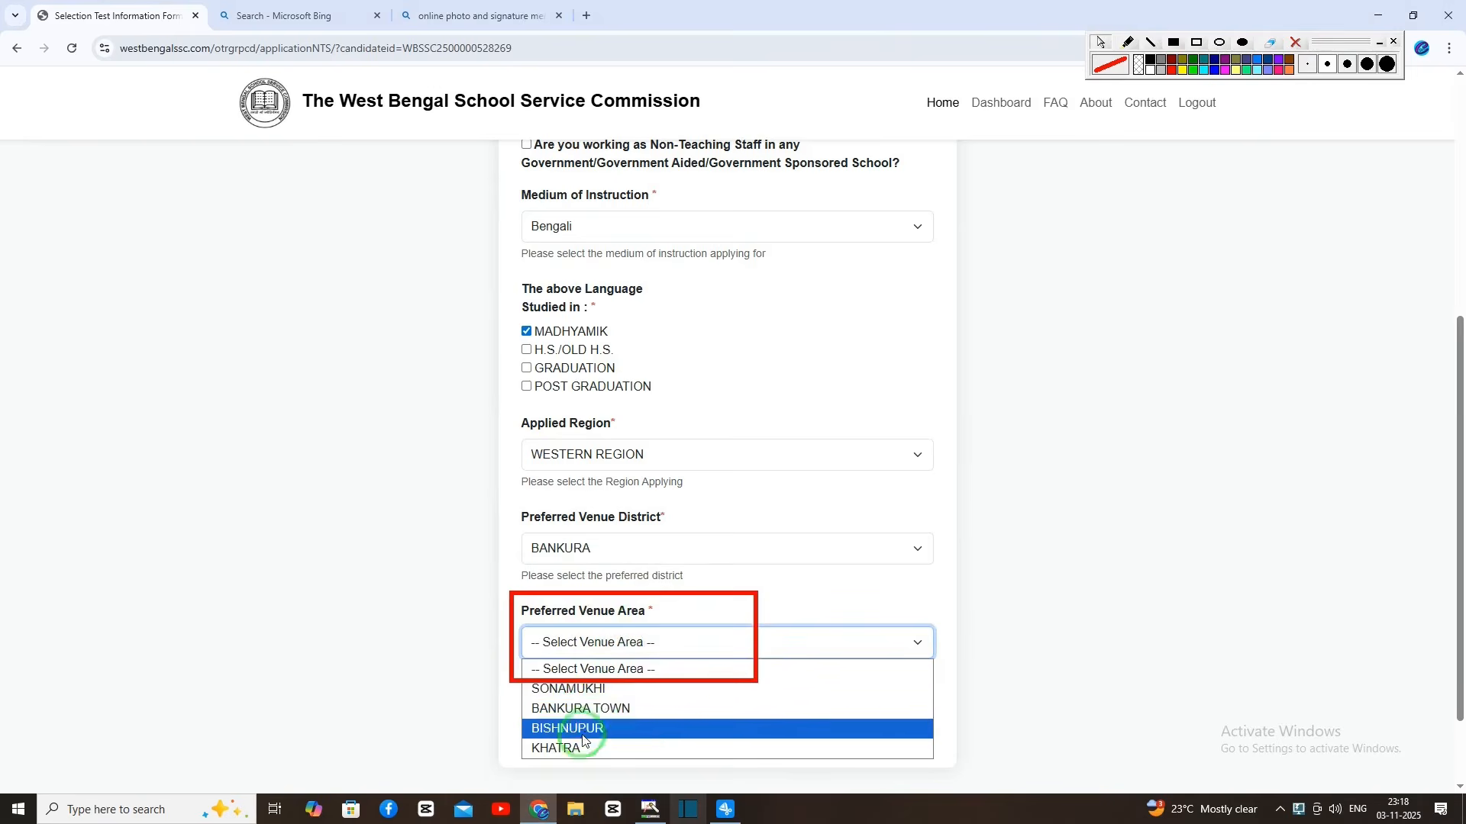
pyautogui.click(590, 710)
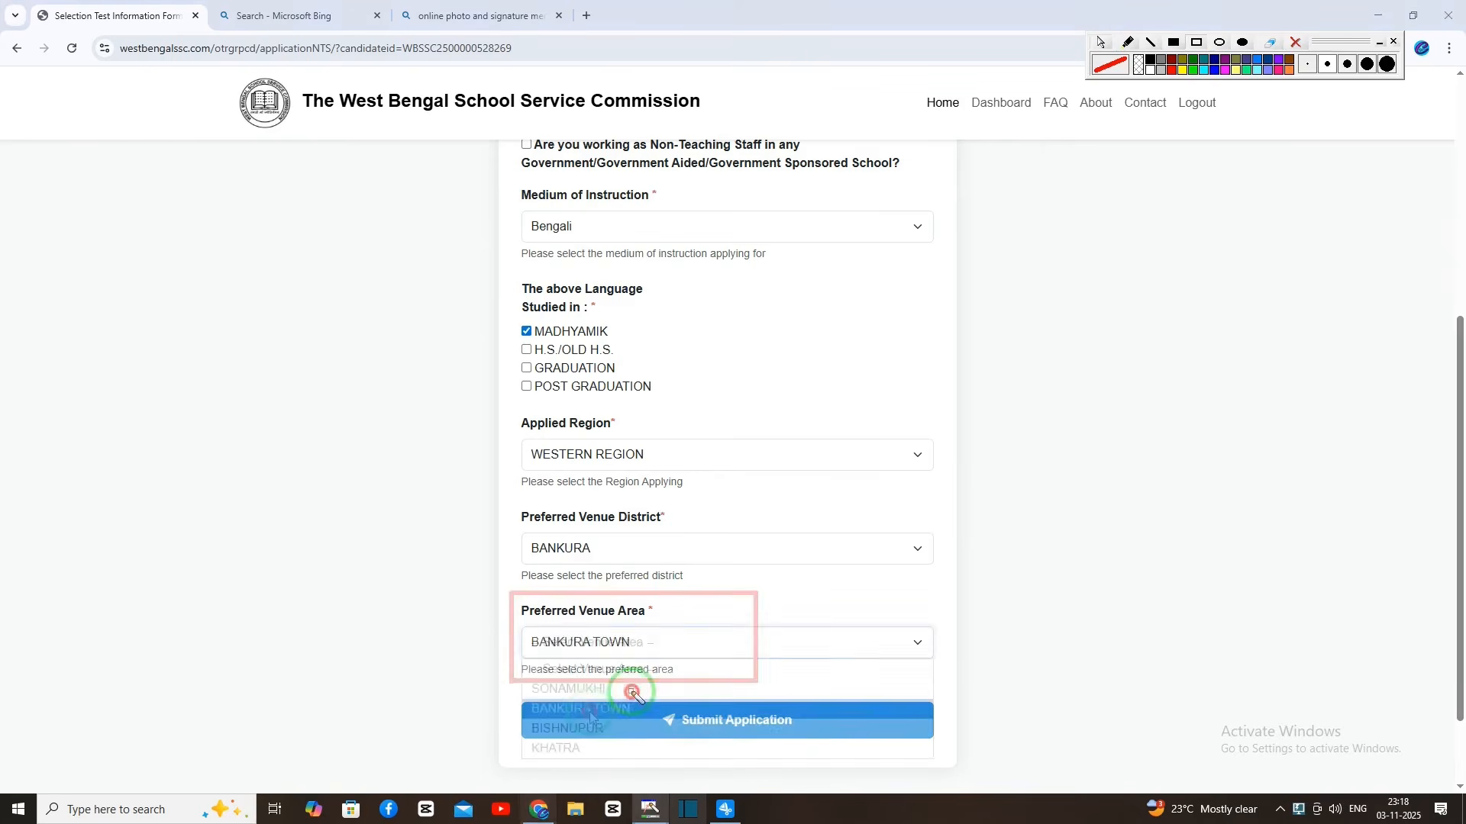
pyautogui.moveTo(633, 693); pyautogui.dragTo(831, 739)
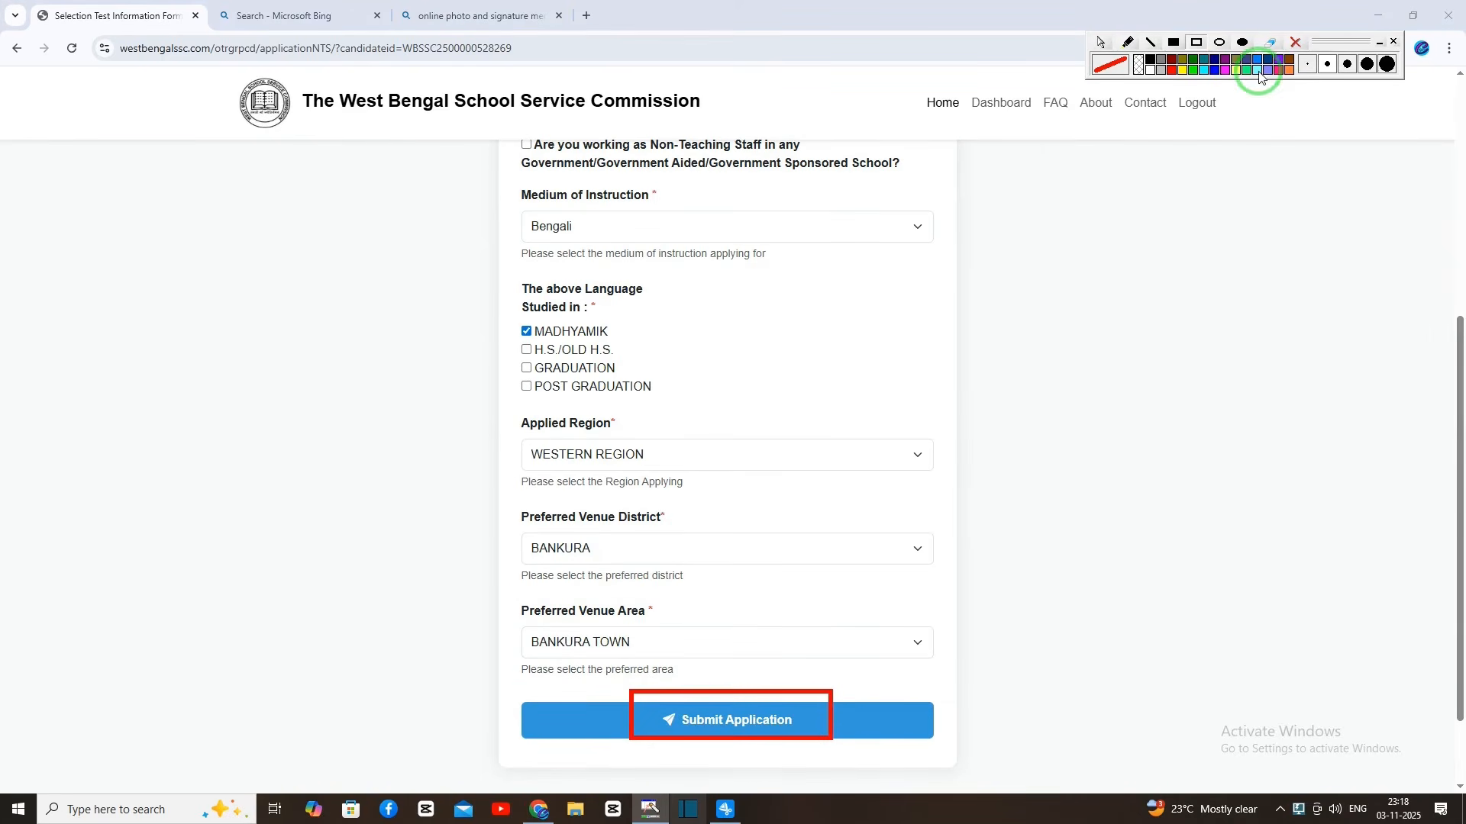
# Submit the application, confirm with OK, and return to the candidate dashboard
pyautogui.click(1294, 42)
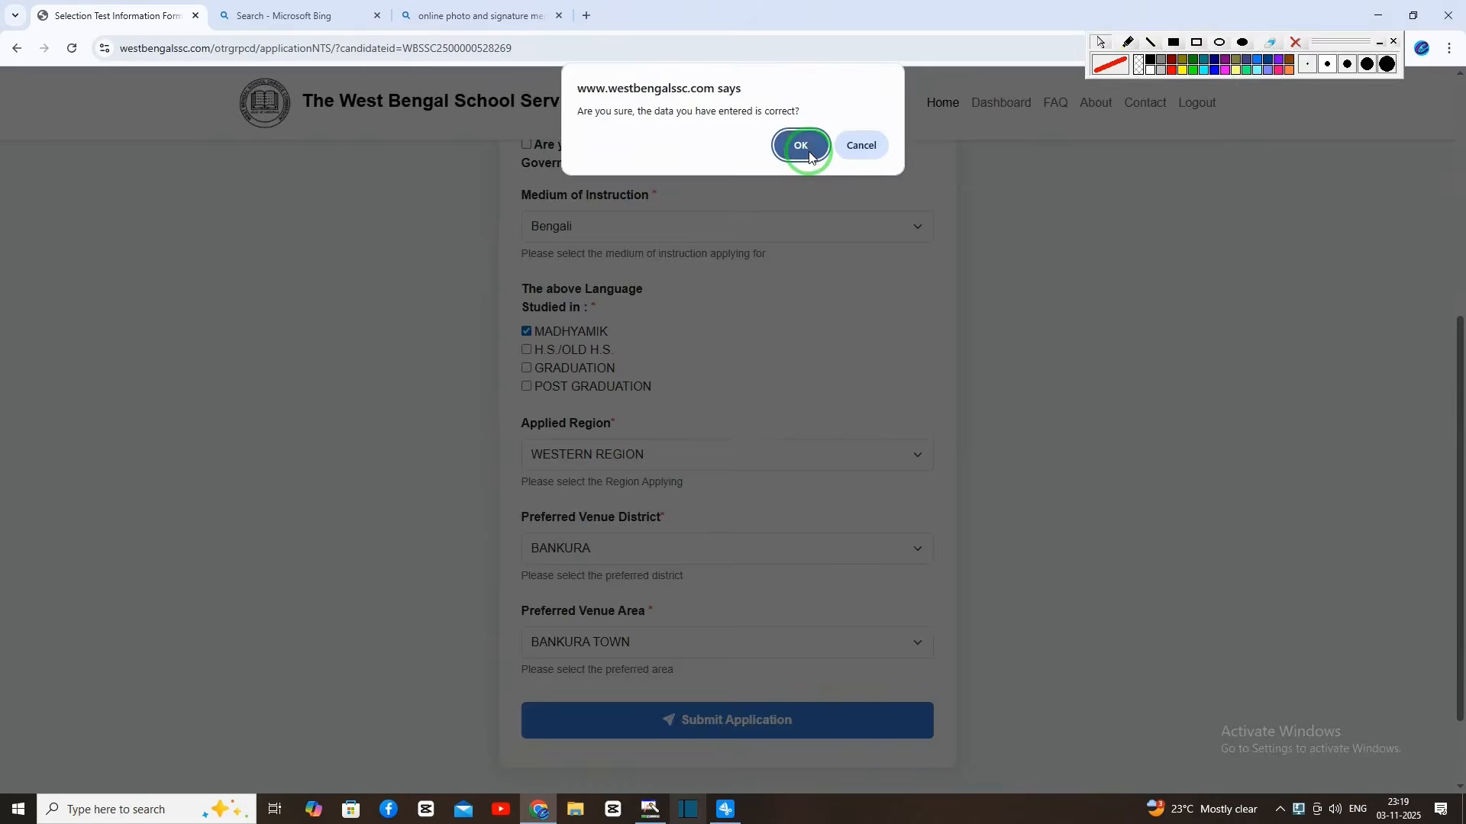
pyautogui.click(802, 147)
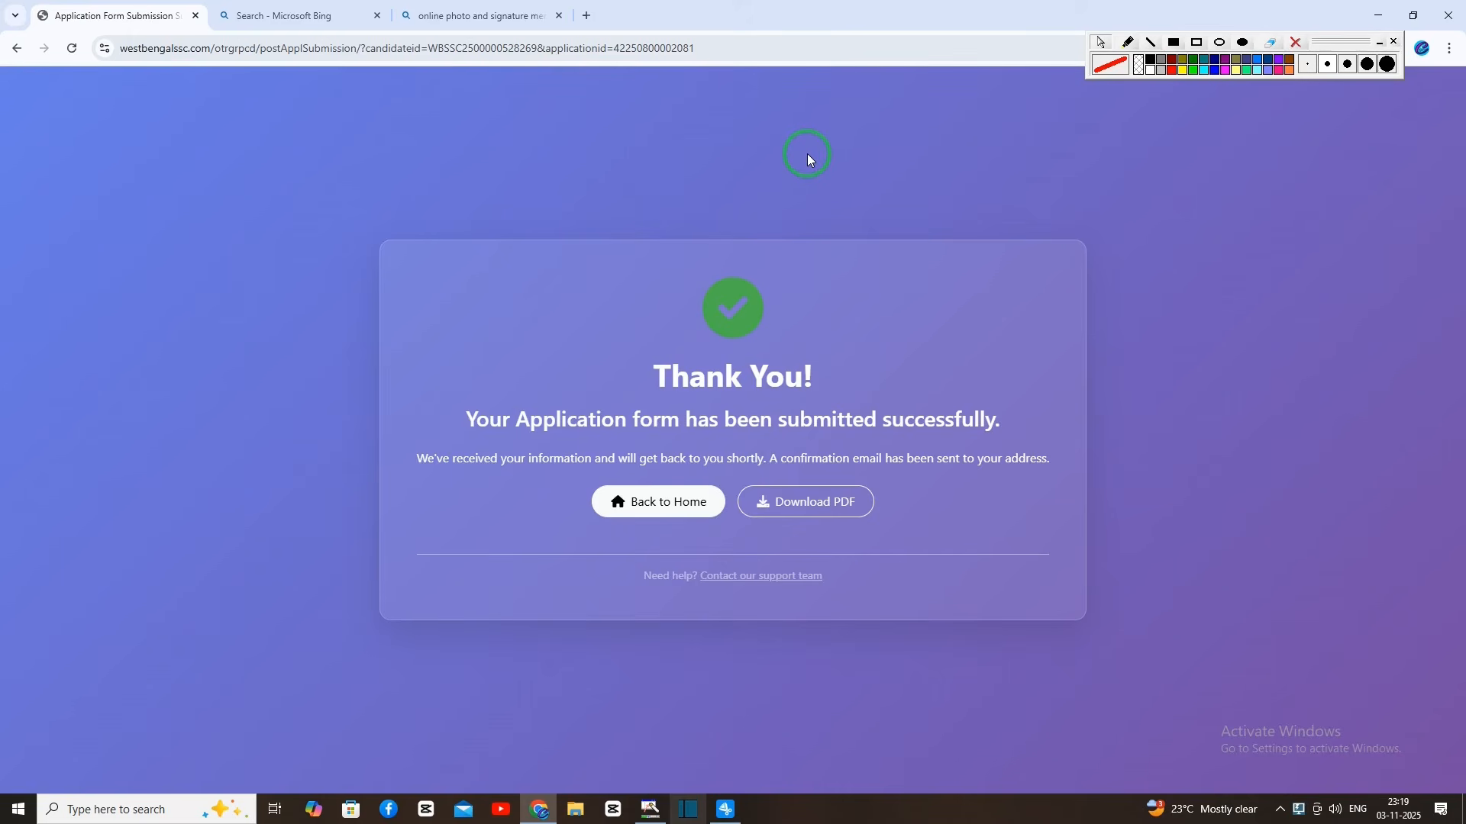
pyautogui.click(674, 502)
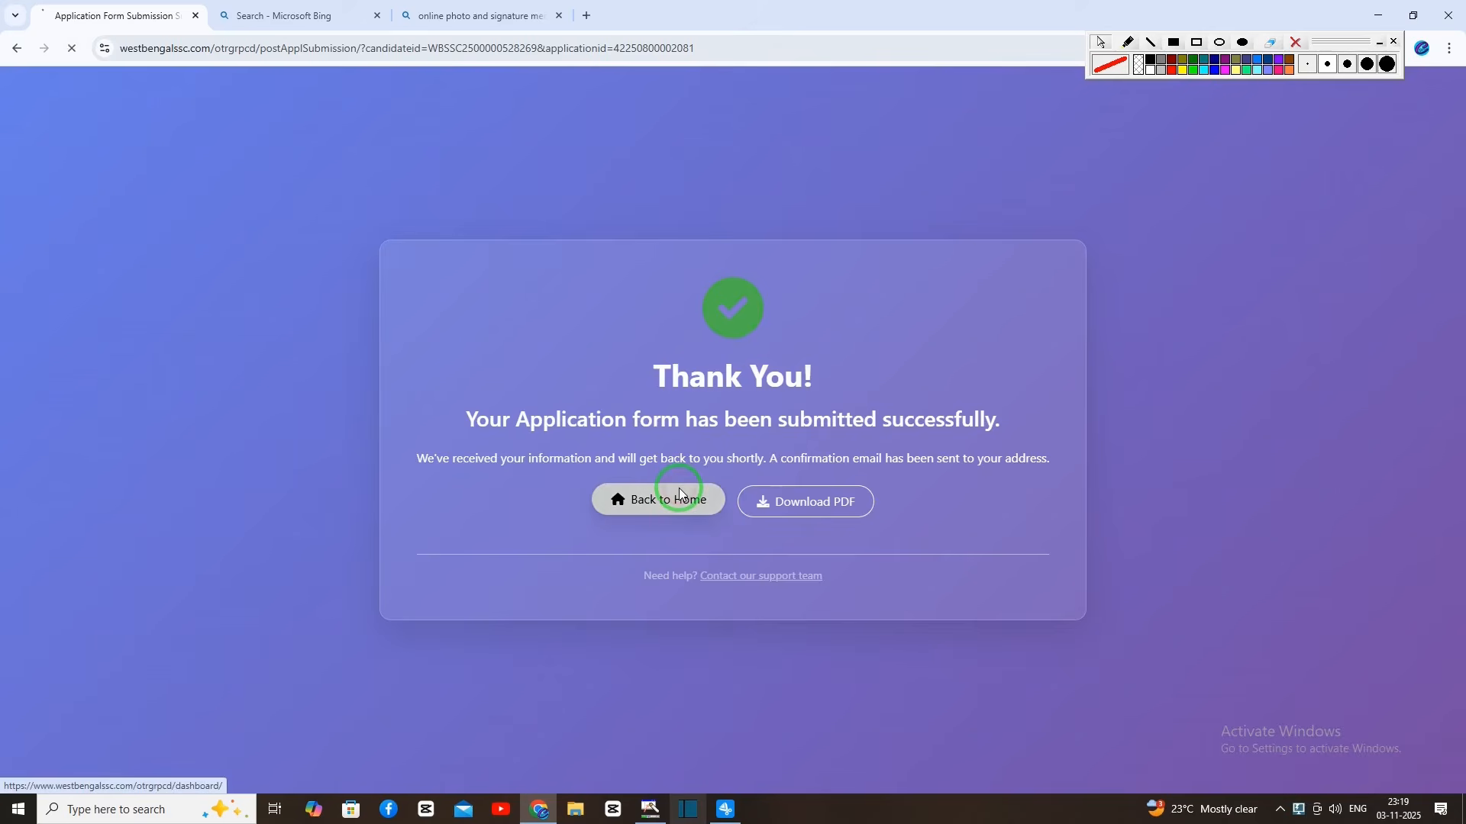
# Highlight the application row on the dashboard and start paying its fee with Pay Now
pyautogui.scroll(-1, 678, 494)
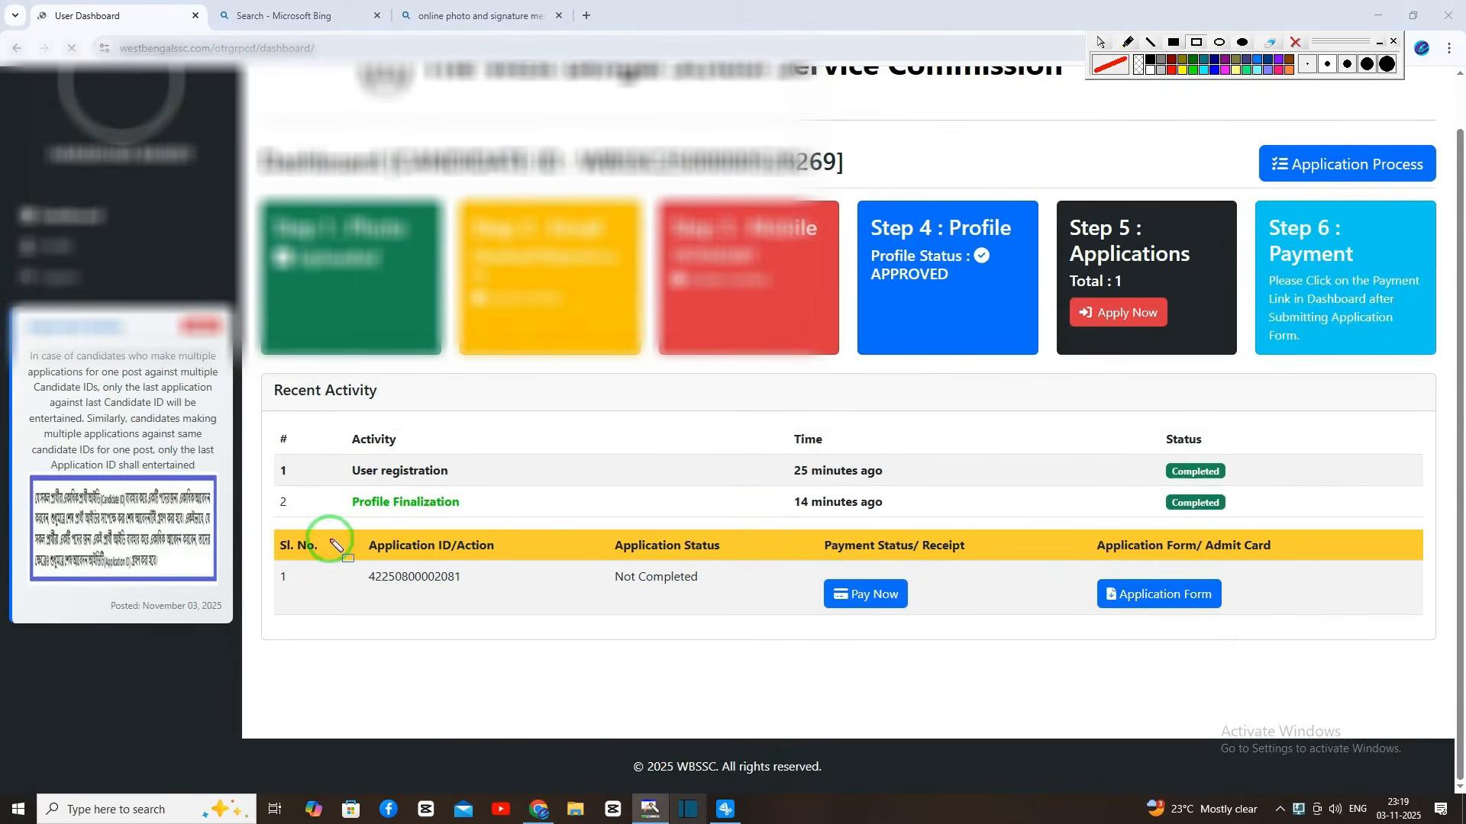
pyautogui.moveTo(326, 530); pyautogui.dragTo(753, 615)
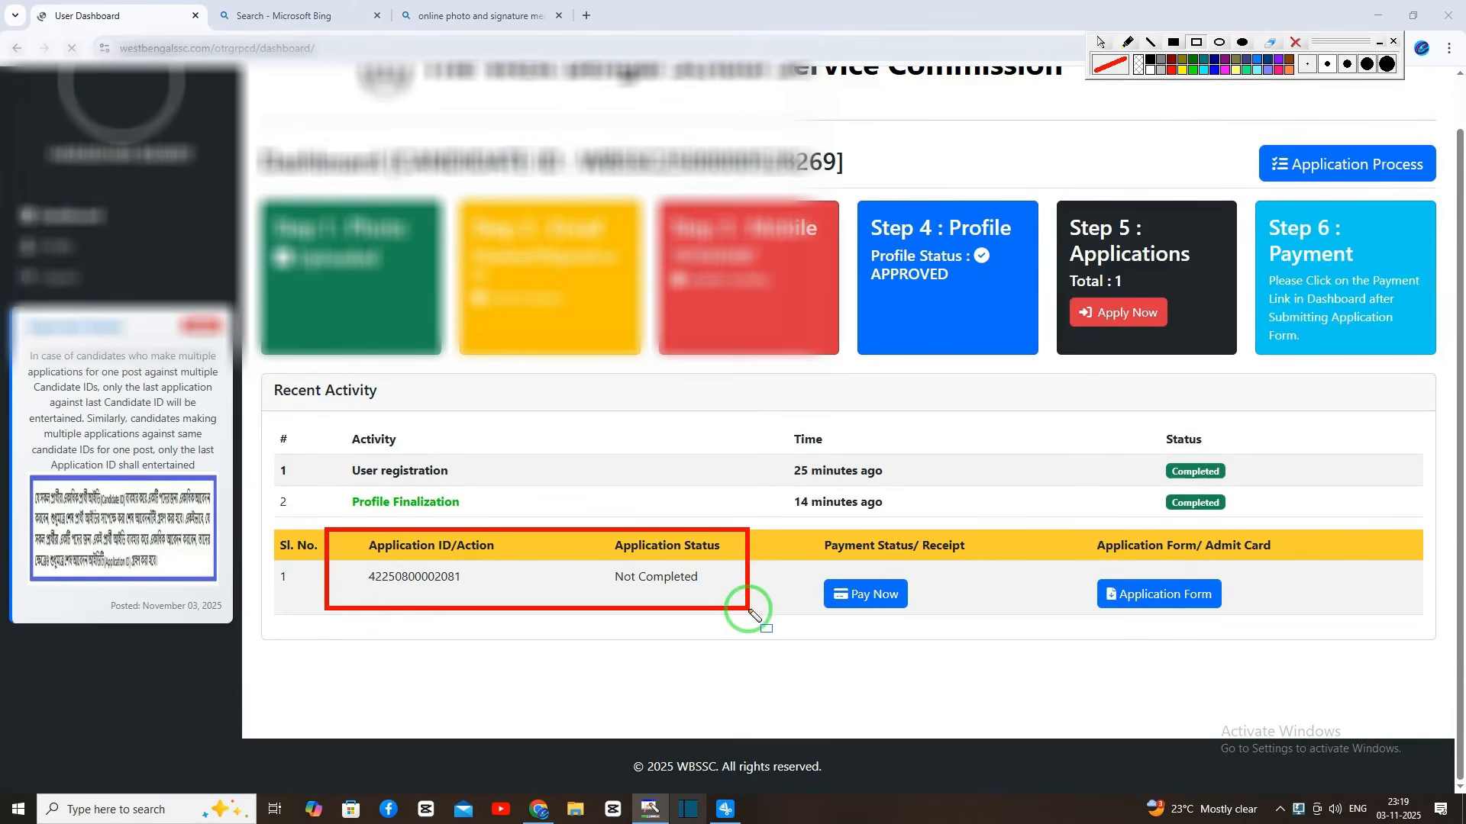
pyautogui.moveTo(799, 574); pyautogui.dragTo(927, 624)
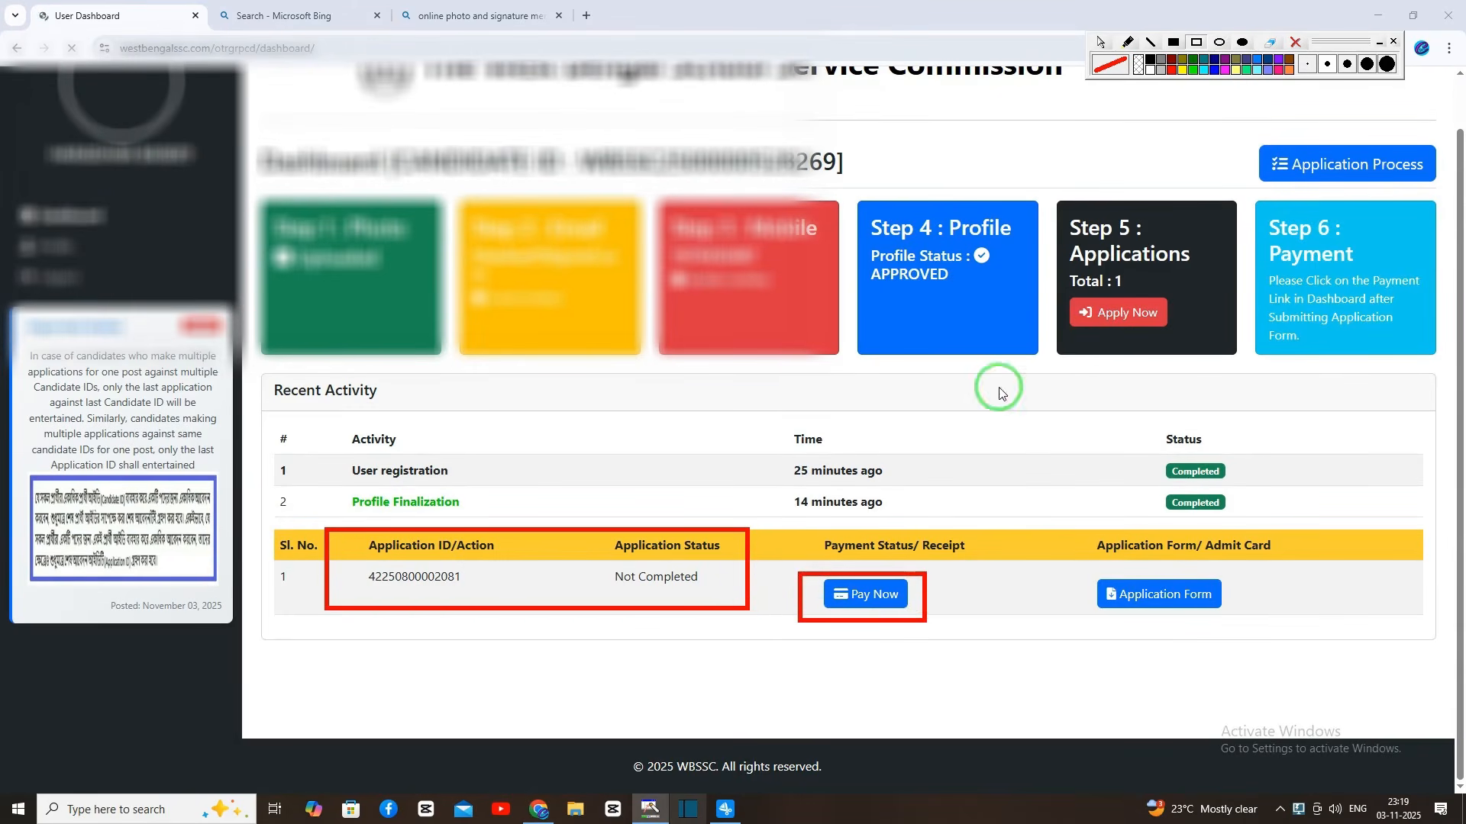
pyautogui.click(1295, 42)
pyautogui.click(1100, 42)
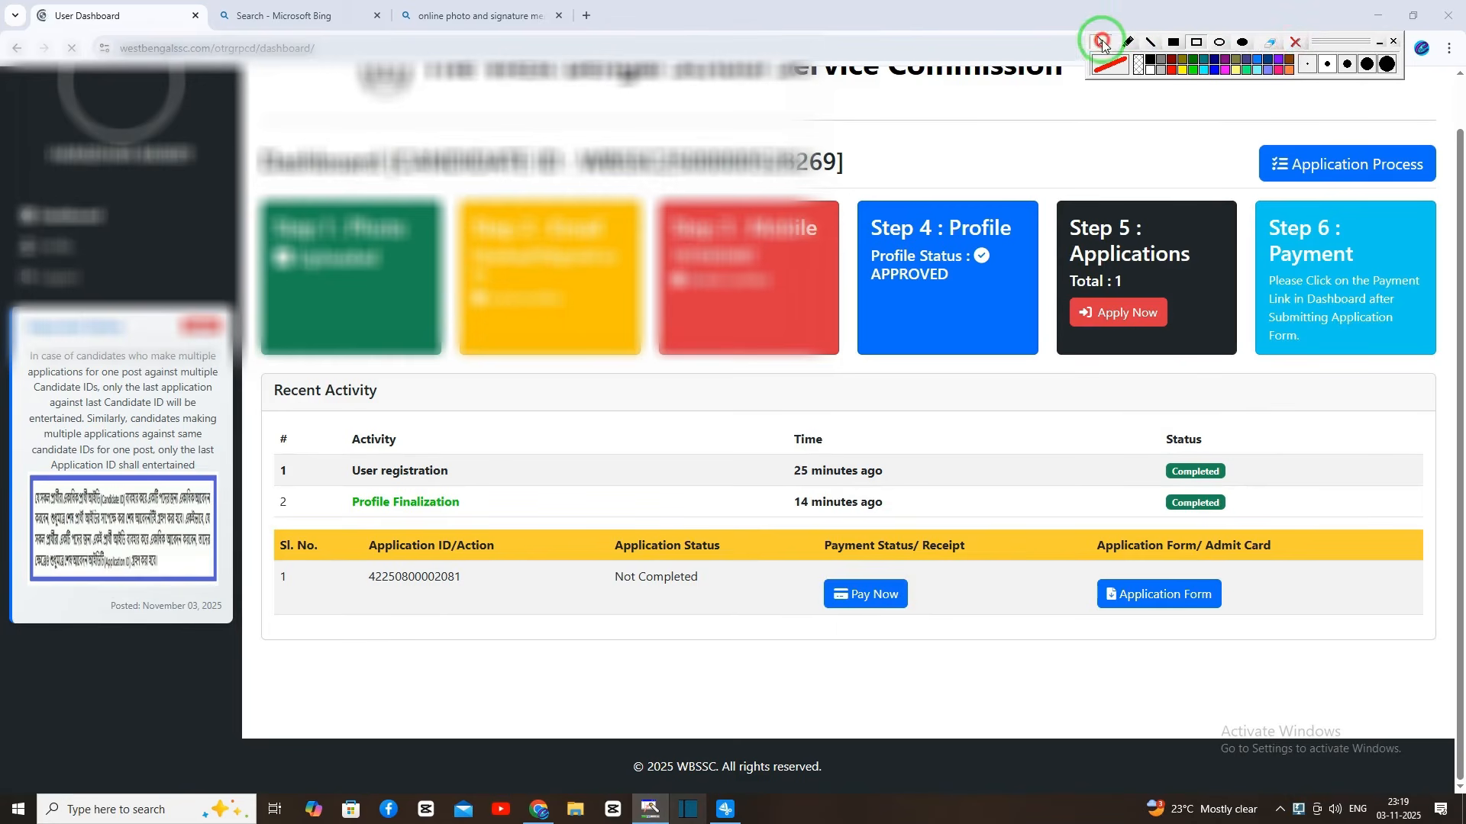
pyautogui.click(866, 592)
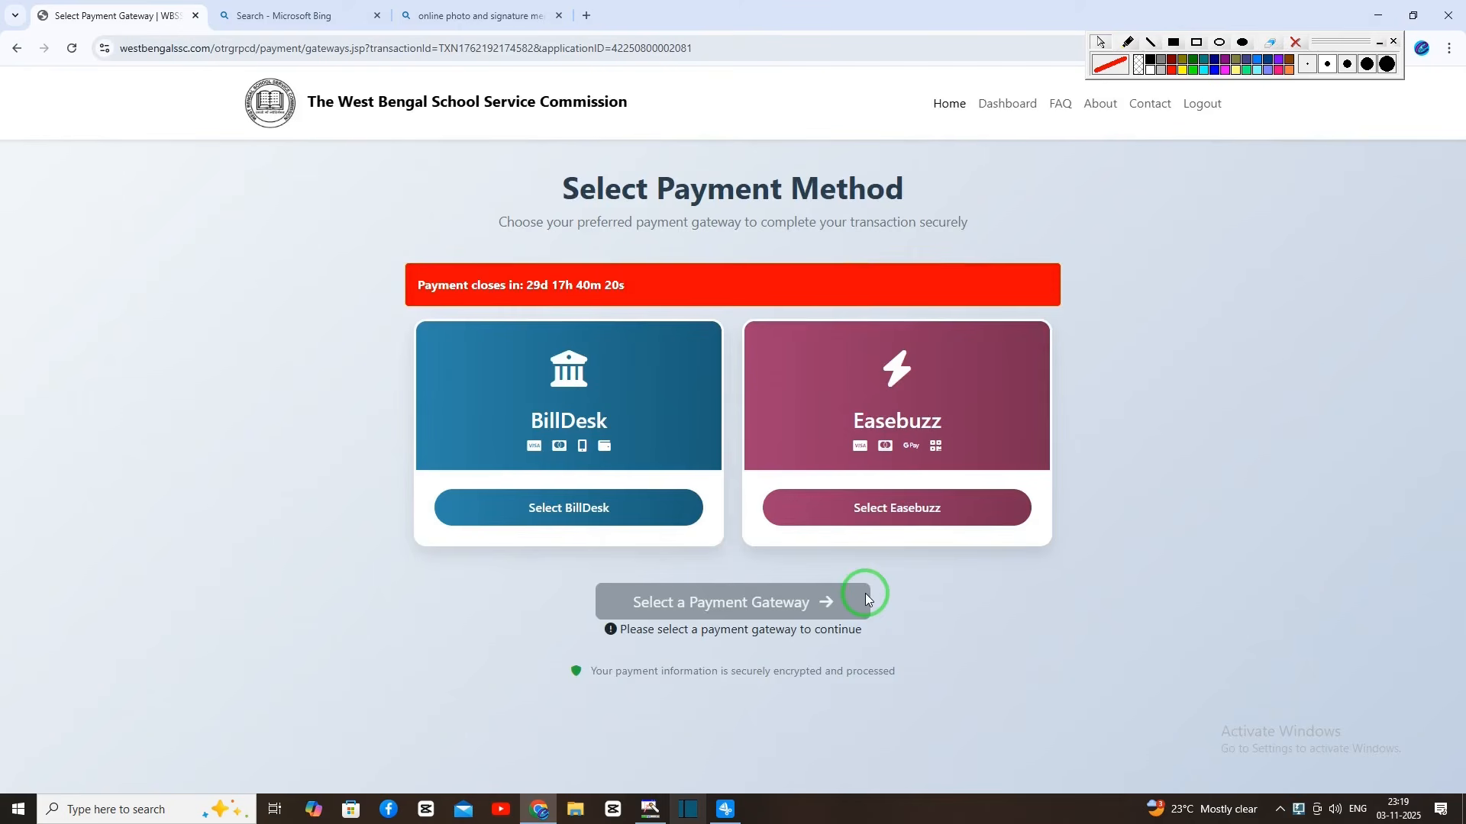
# Select BillDesk, proceed with it, and start the Rs 150/- payment
pyautogui.click(1197, 43)
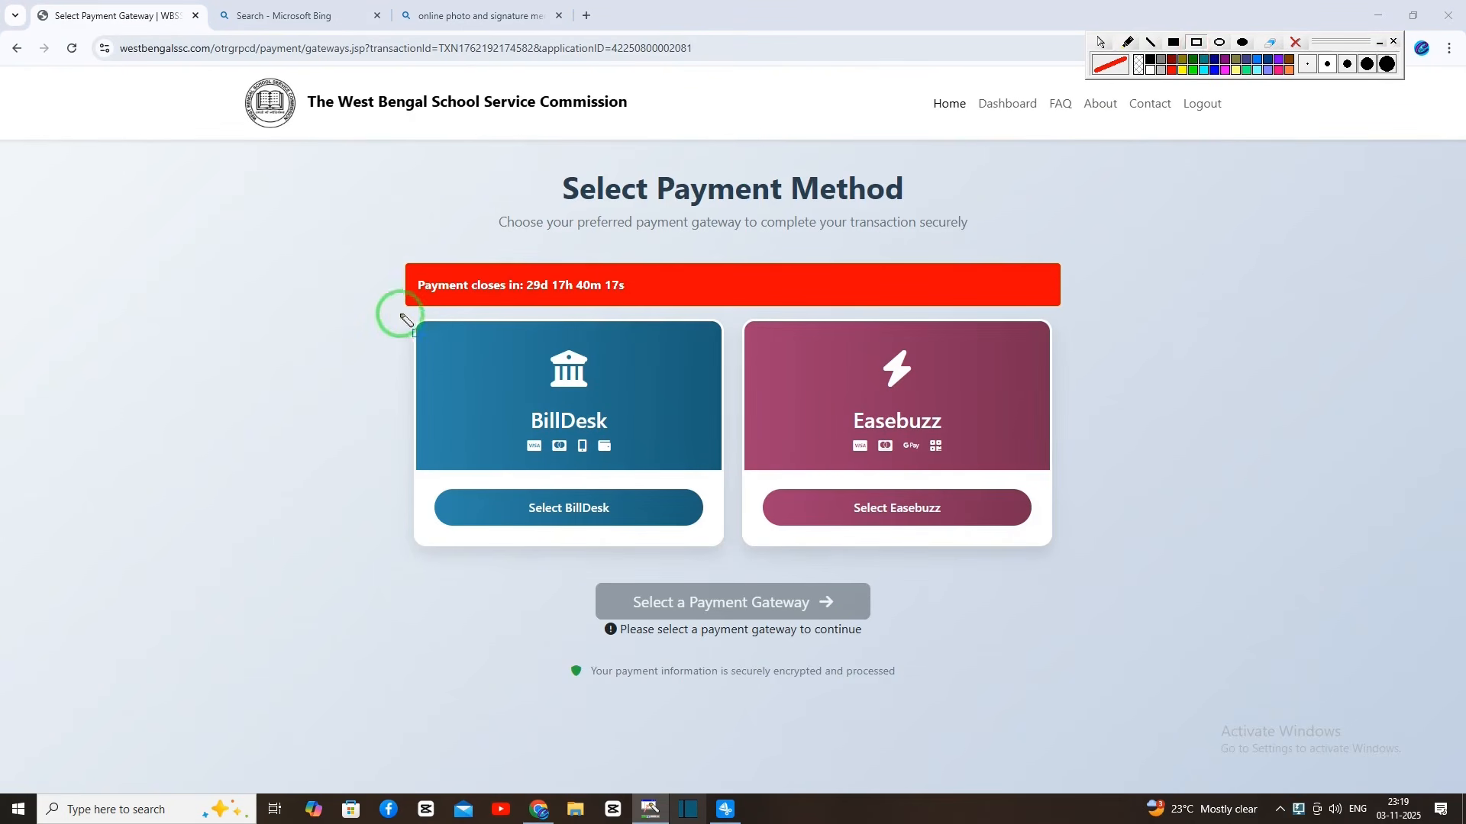
pyautogui.click(426, 324)
pyautogui.moveTo(426, 323)
pyautogui.mouseDown()
pyautogui.moveTo(409, 316)
pyautogui.moveTo(786, 425)
pyautogui.moveTo(1062, 577)
pyautogui.mouseUp()
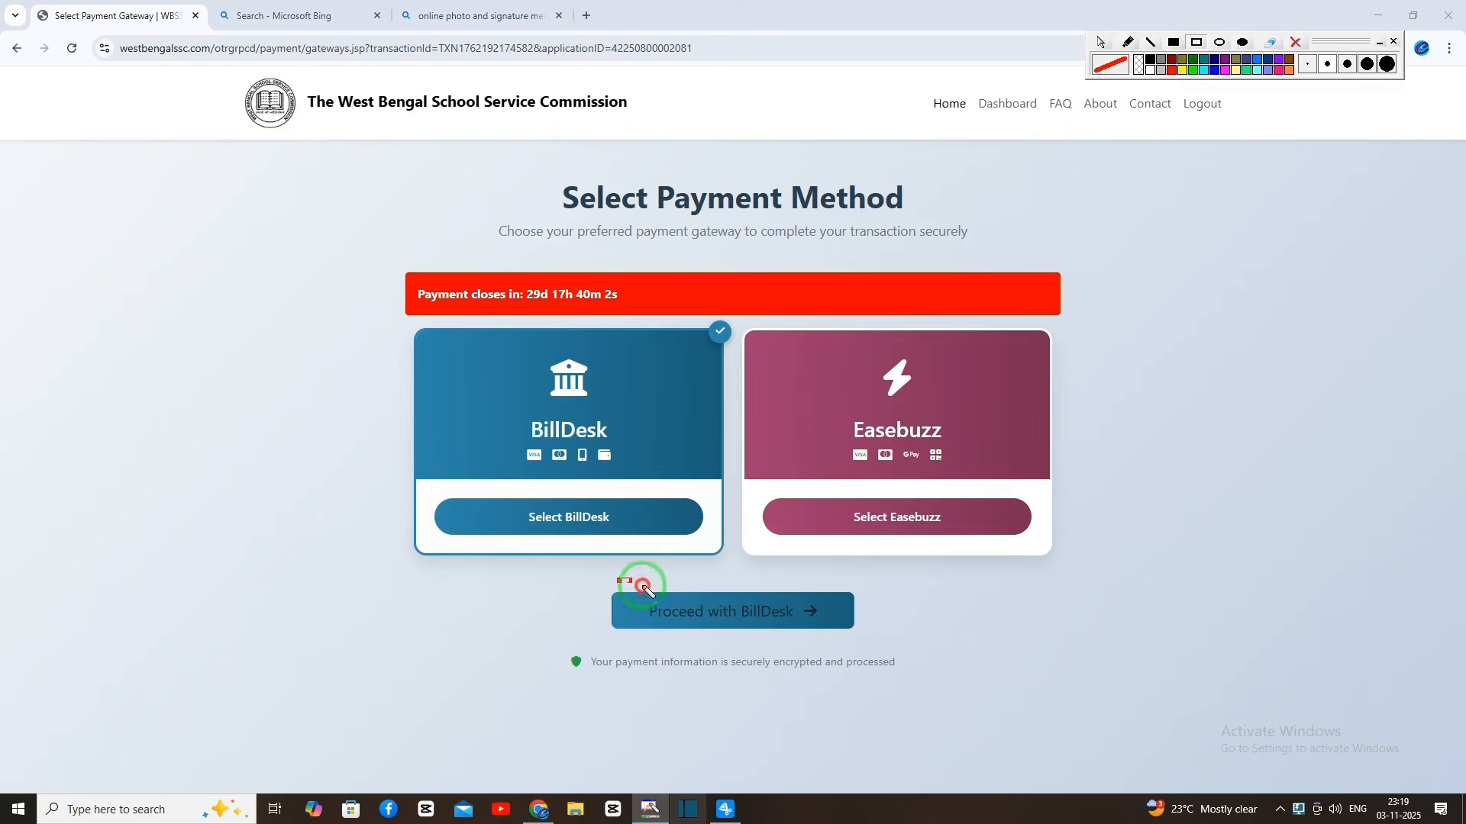
pyautogui.moveTo(620, 582); pyautogui.dragTo(854, 634)
pyautogui.click(730, 611)
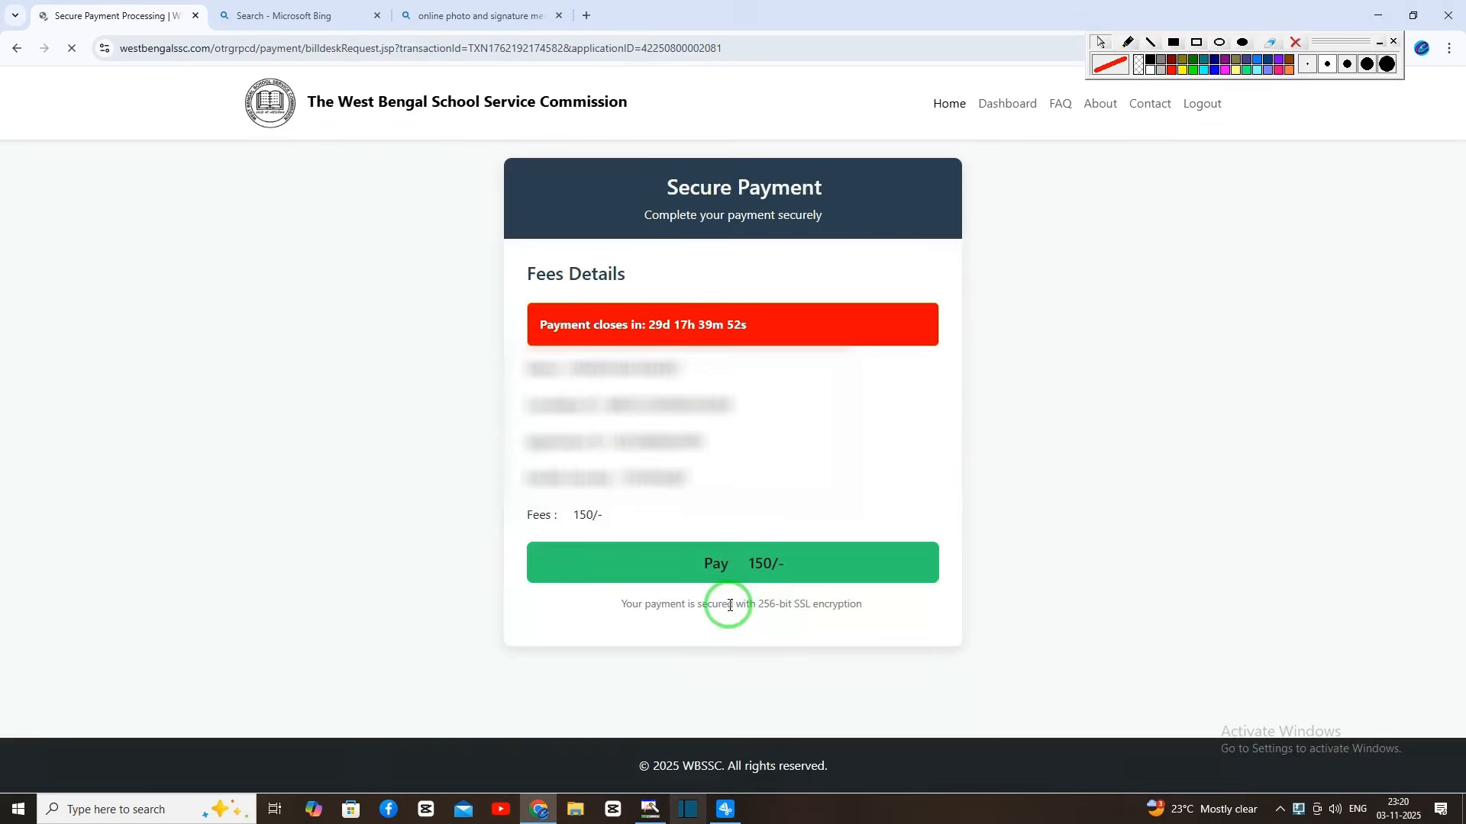
pyautogui.moveTo(531, 352); pyautogui.dragTo(733, 511)
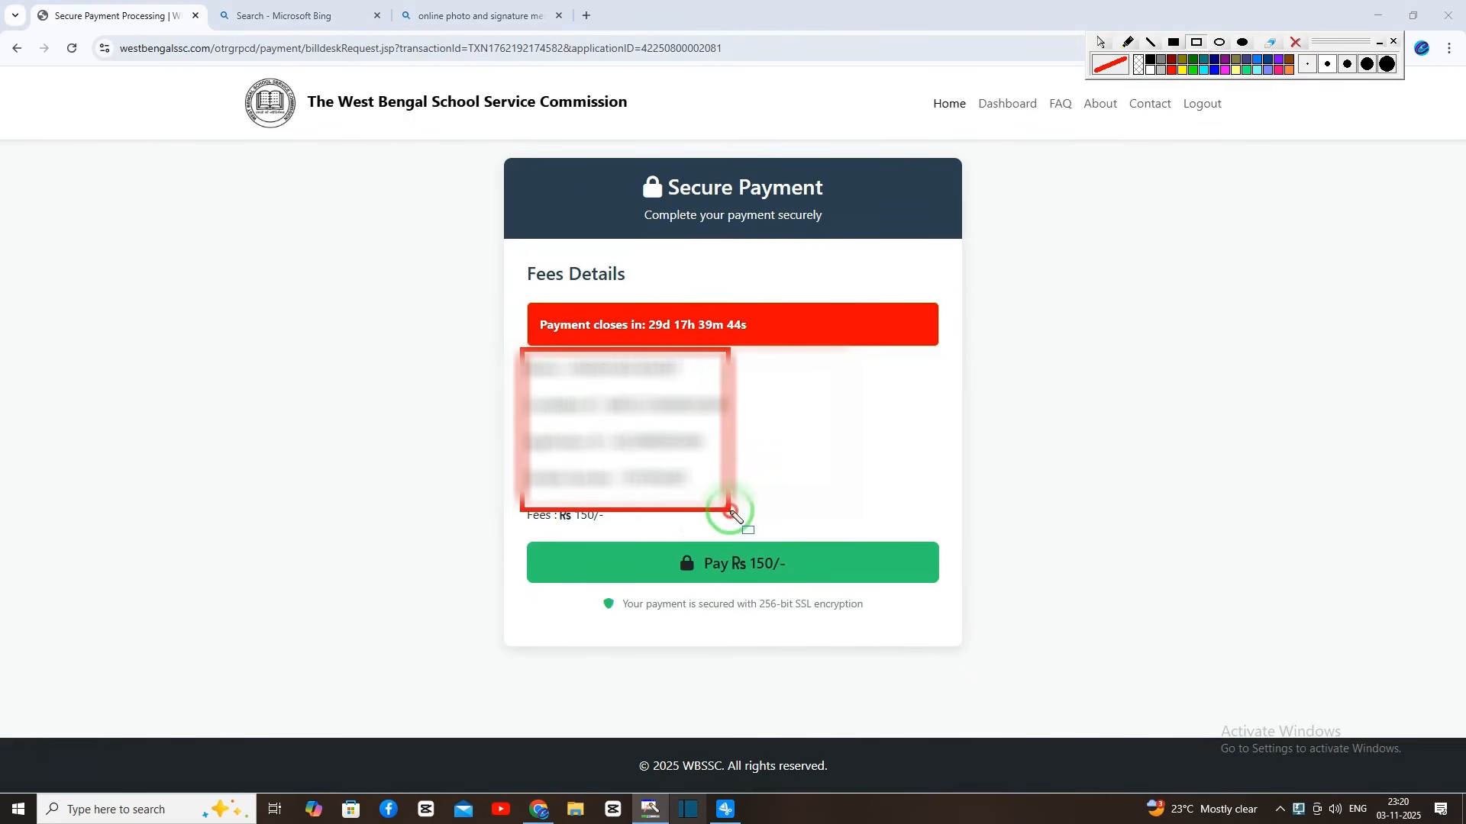
pyautogui.moveTo(658, 541); pyautogui.dragTo(819, 599)
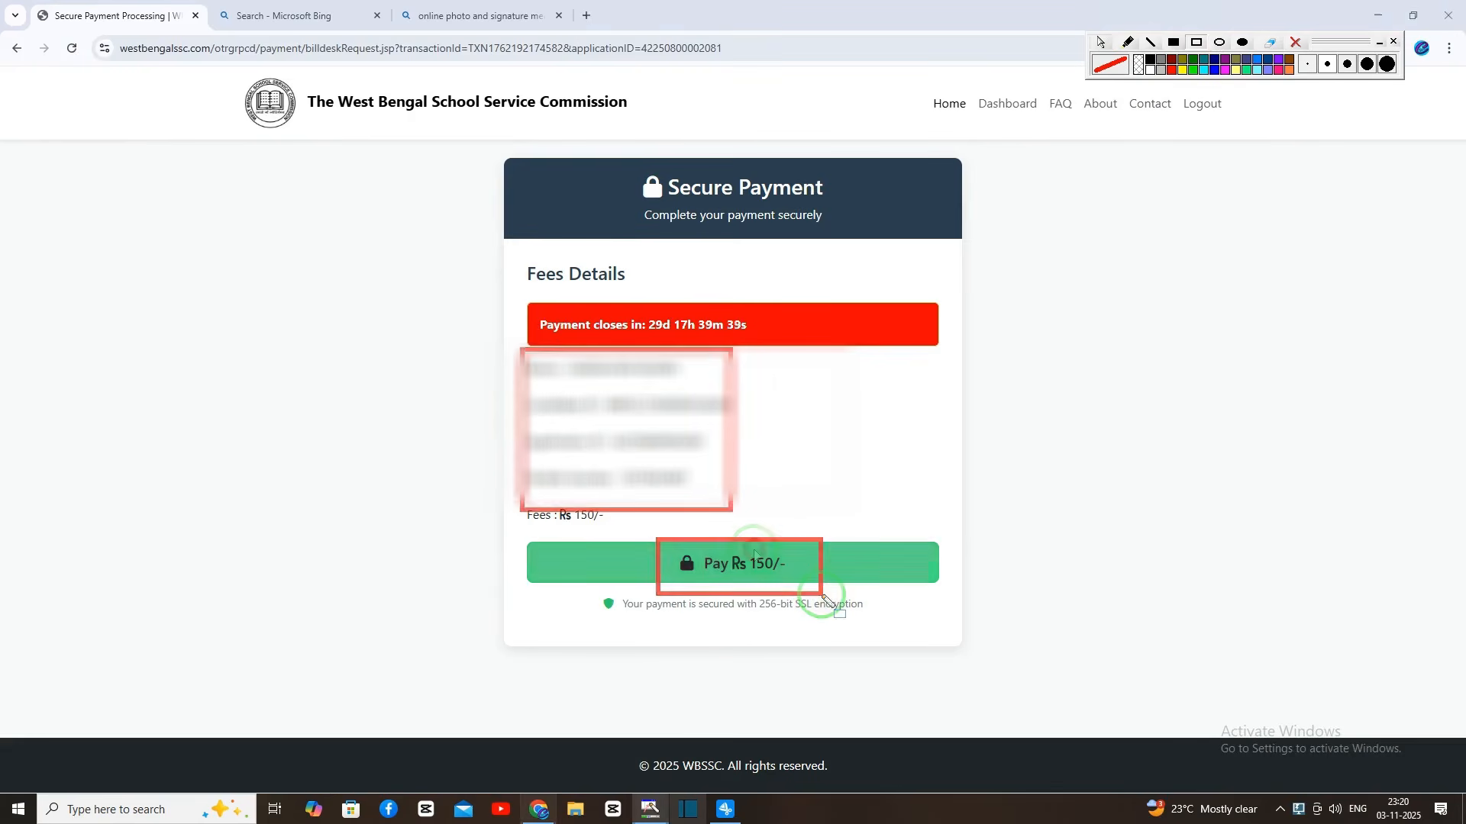
pyautogui.click(755, 555)
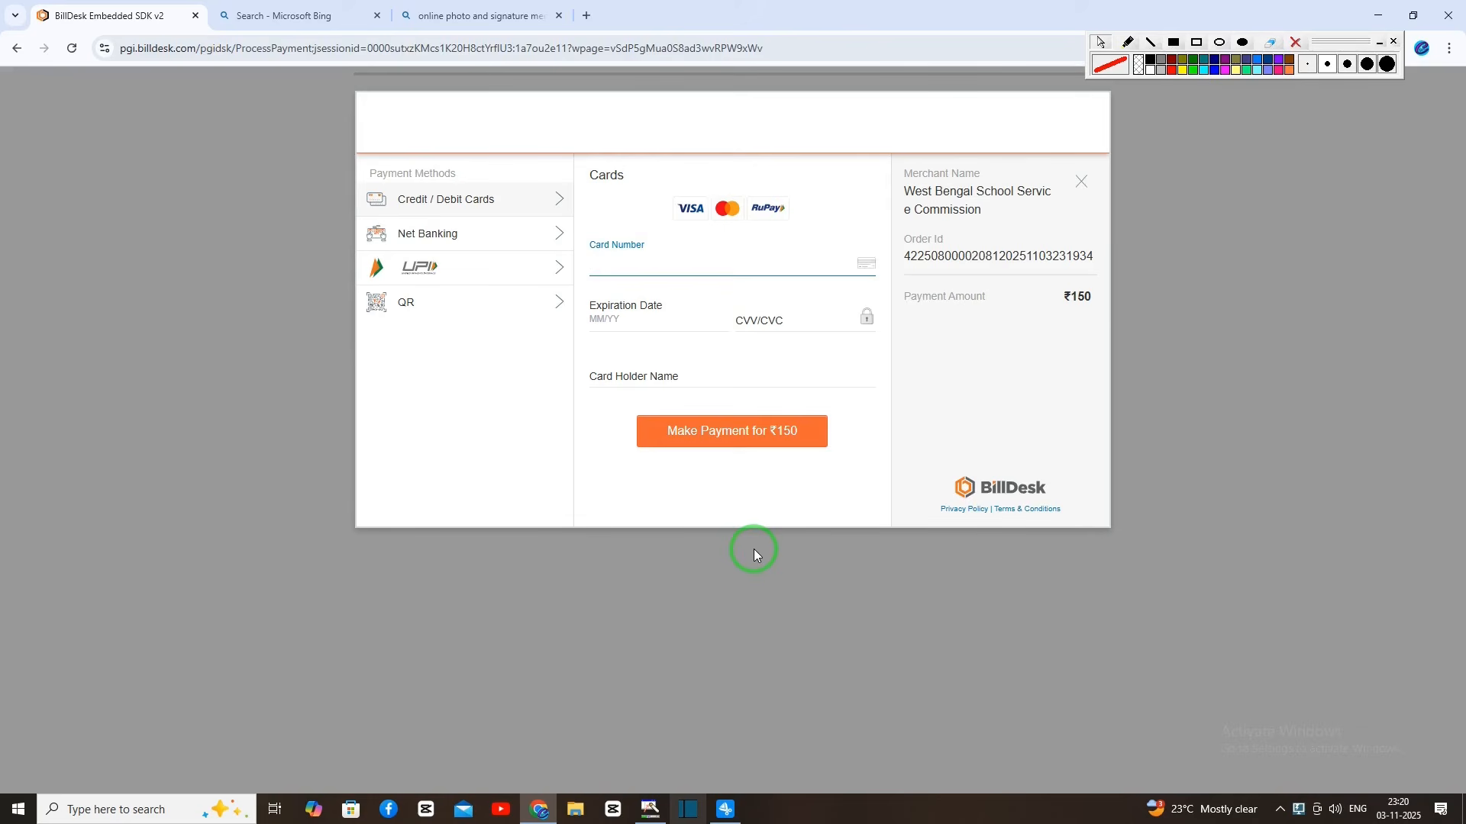
# Complete the BillDesk payment and highlight the receipt showing Status SUCCESS, Rs. 150.00 paid
pyautogui.moveTo(358, 154)
pyautogui.mouseDown()
pyautogui.moveTo(461, 239)
pyautogui.moveTo(586, 405)
pyautogui.mouseUp()
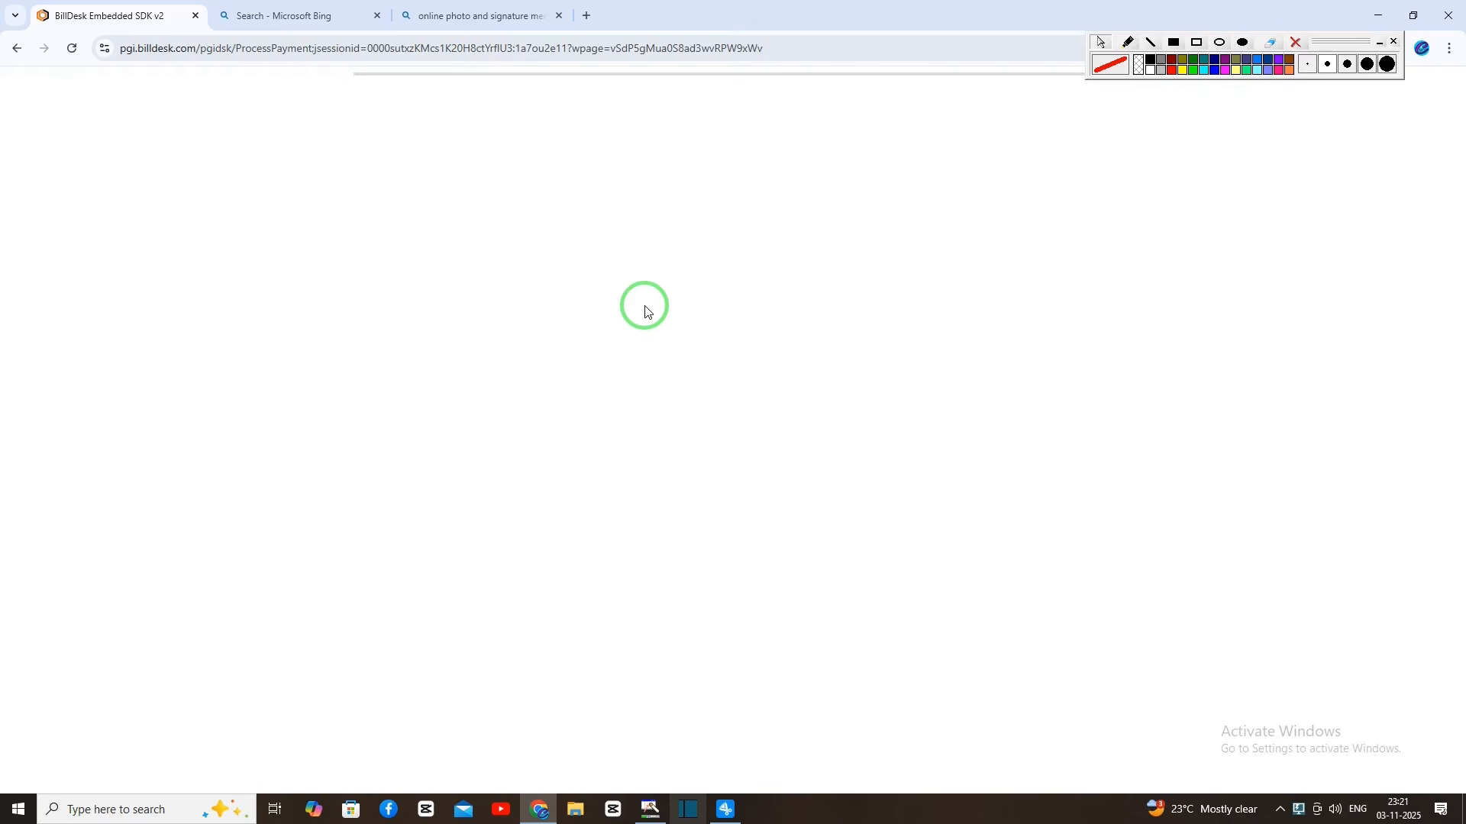
pyautogui.moveTo(522, 189); pyautogui.dragTo(902, 417)
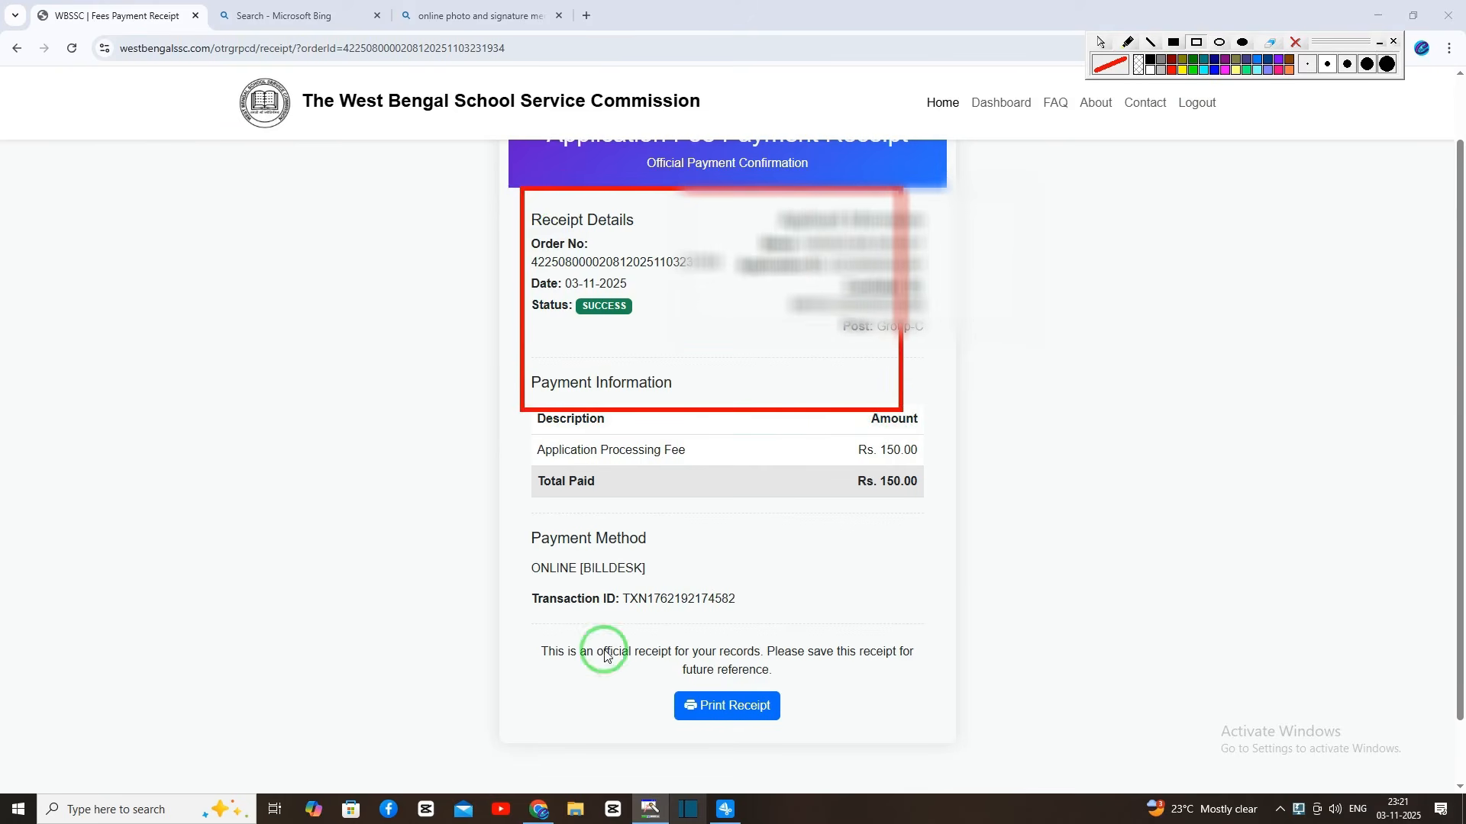
# Return to the Dashboard and download the Application Form PDF for the paid application
pyautogui.moveTo(631, 689); pyautogui.dragTo(814, 731)
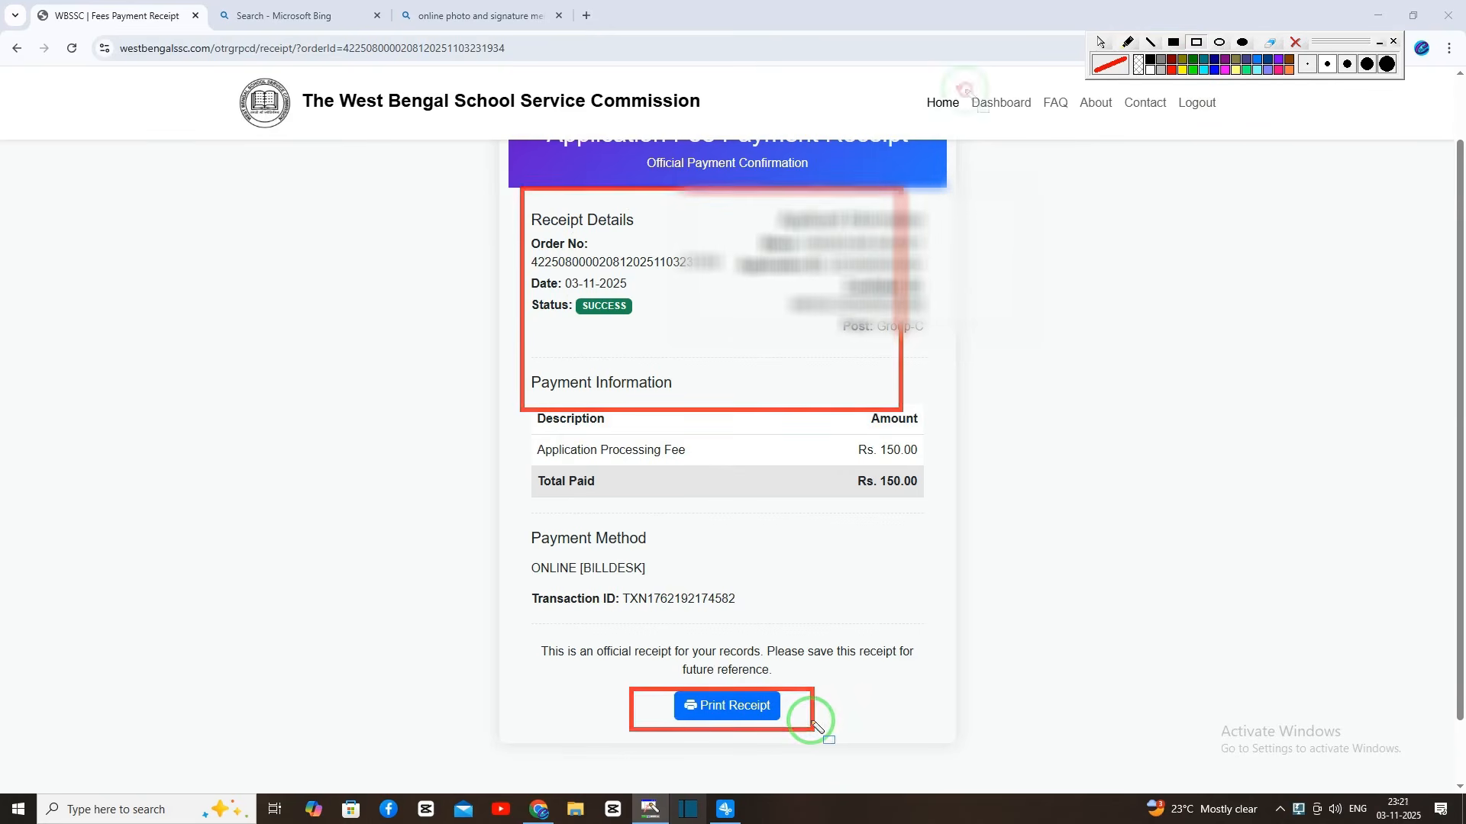
pyautogui.moveTo(957, 86); pyautogui.dragTo(1057, 120)
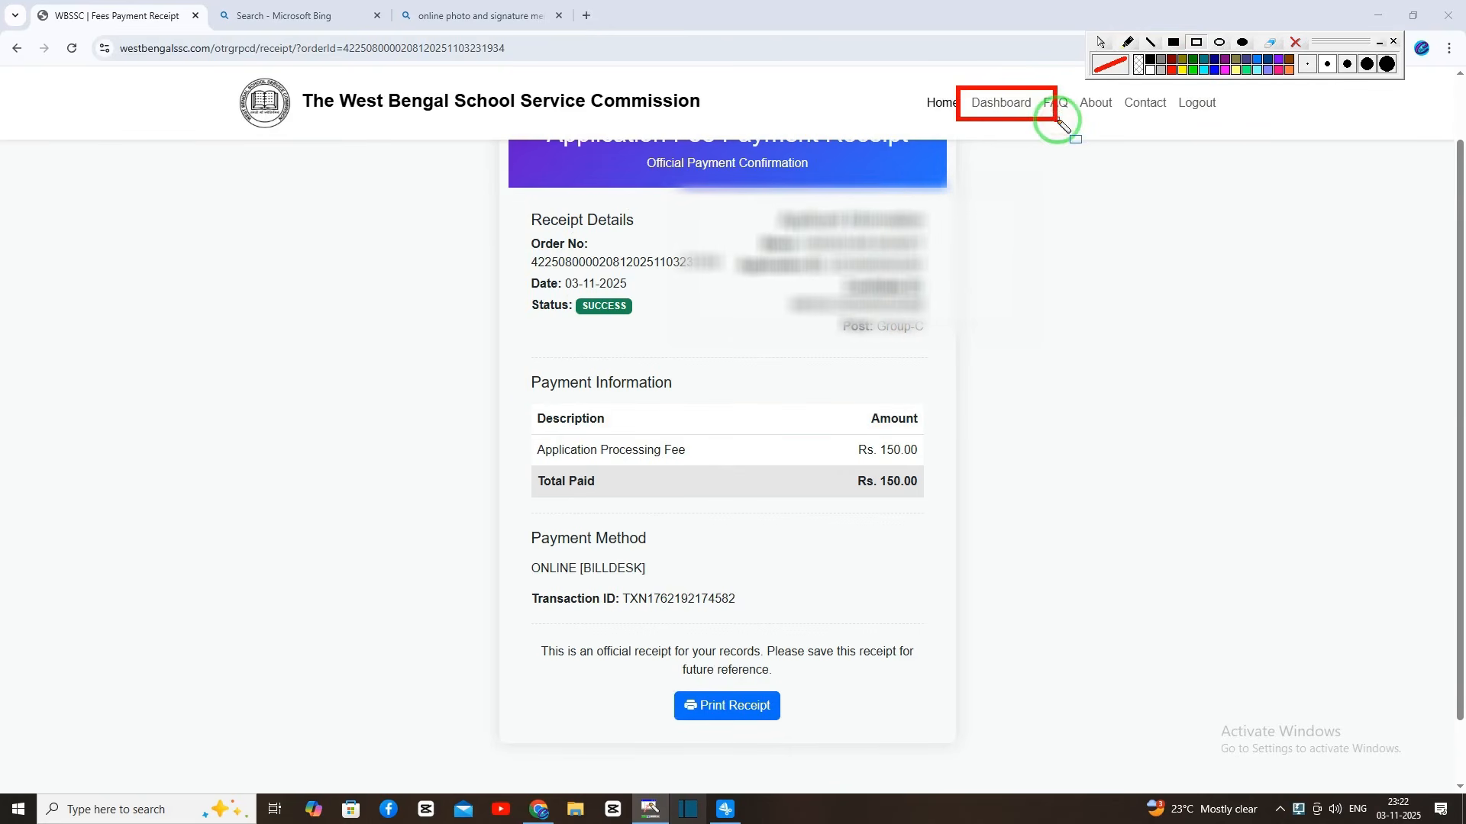
pyautogui.click(993, 103)
pyautogui.moveTo(1459, 512); pyautogui.dragTo(1457, 544)
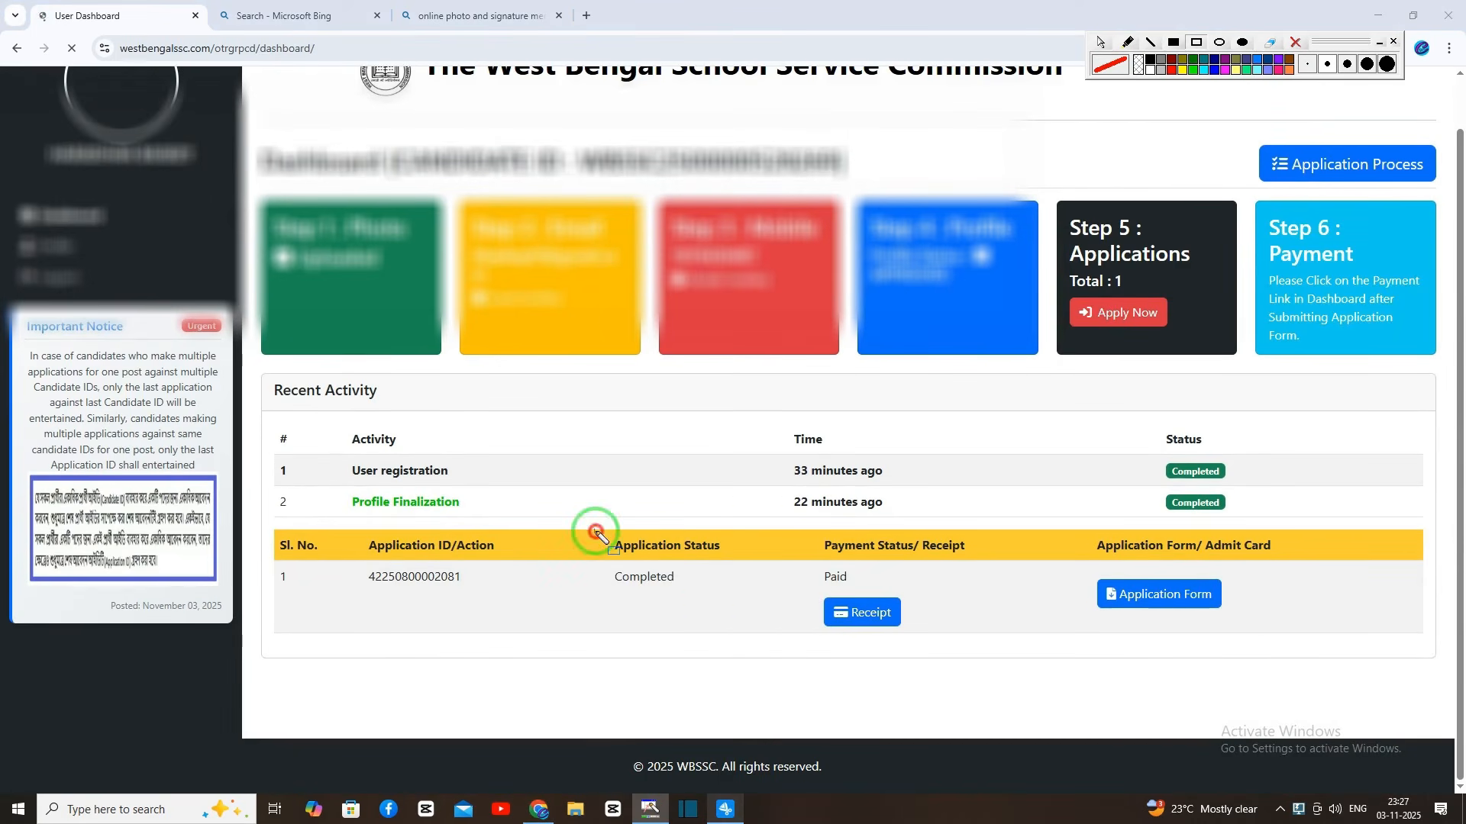
pyautogui.moveTo(592, 533)
pyautogui.mouseDown()
pyautogui.moveTo(746, 602)
pyautogui.moveTo(902, 632)
pyautogui.mouseUp()
pyautogui.moveTo(1084, 582); pyautogui.dragTo(1240, 623)
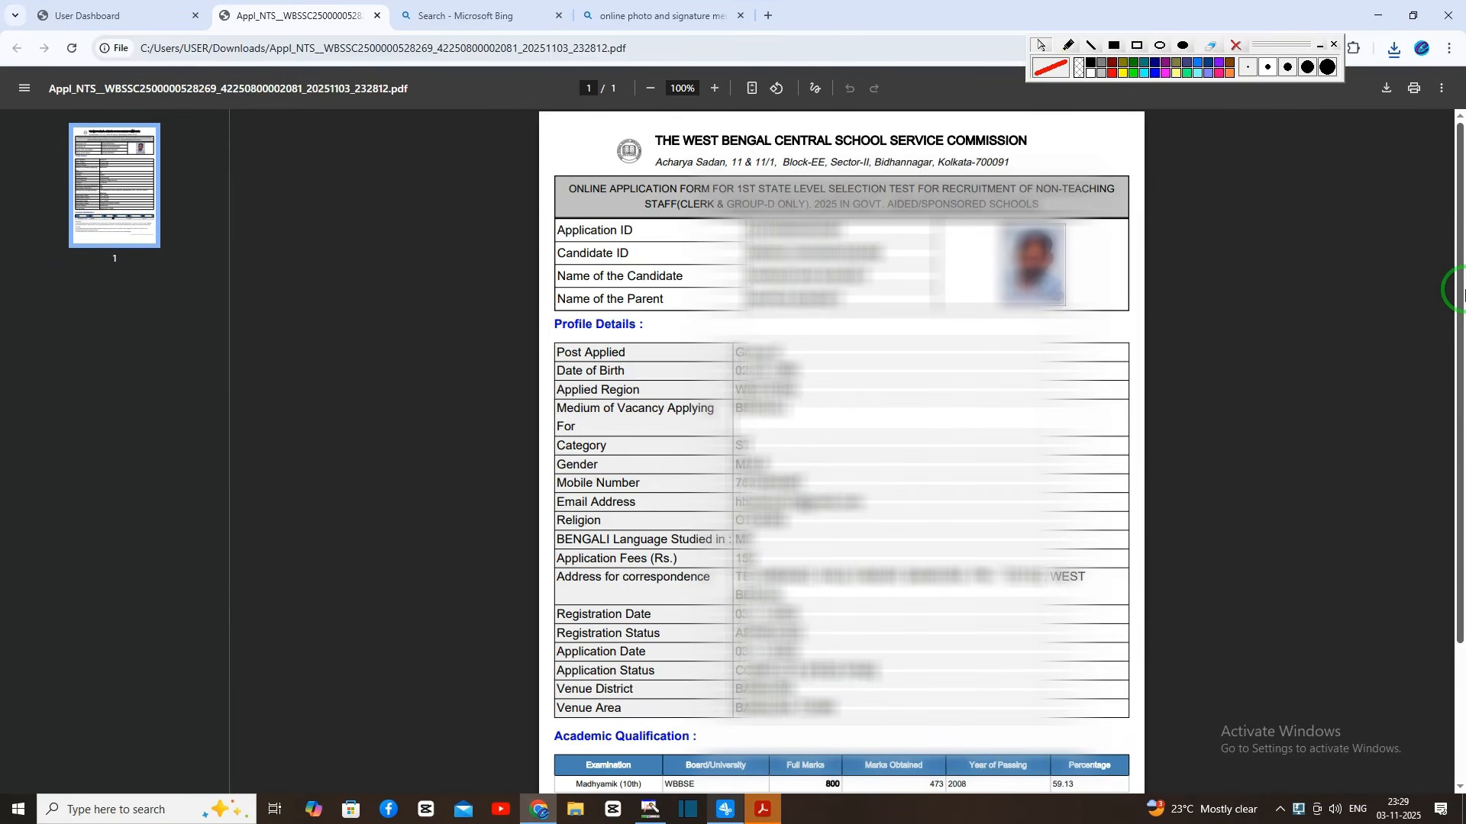
pyautogui.click(1335, 44)
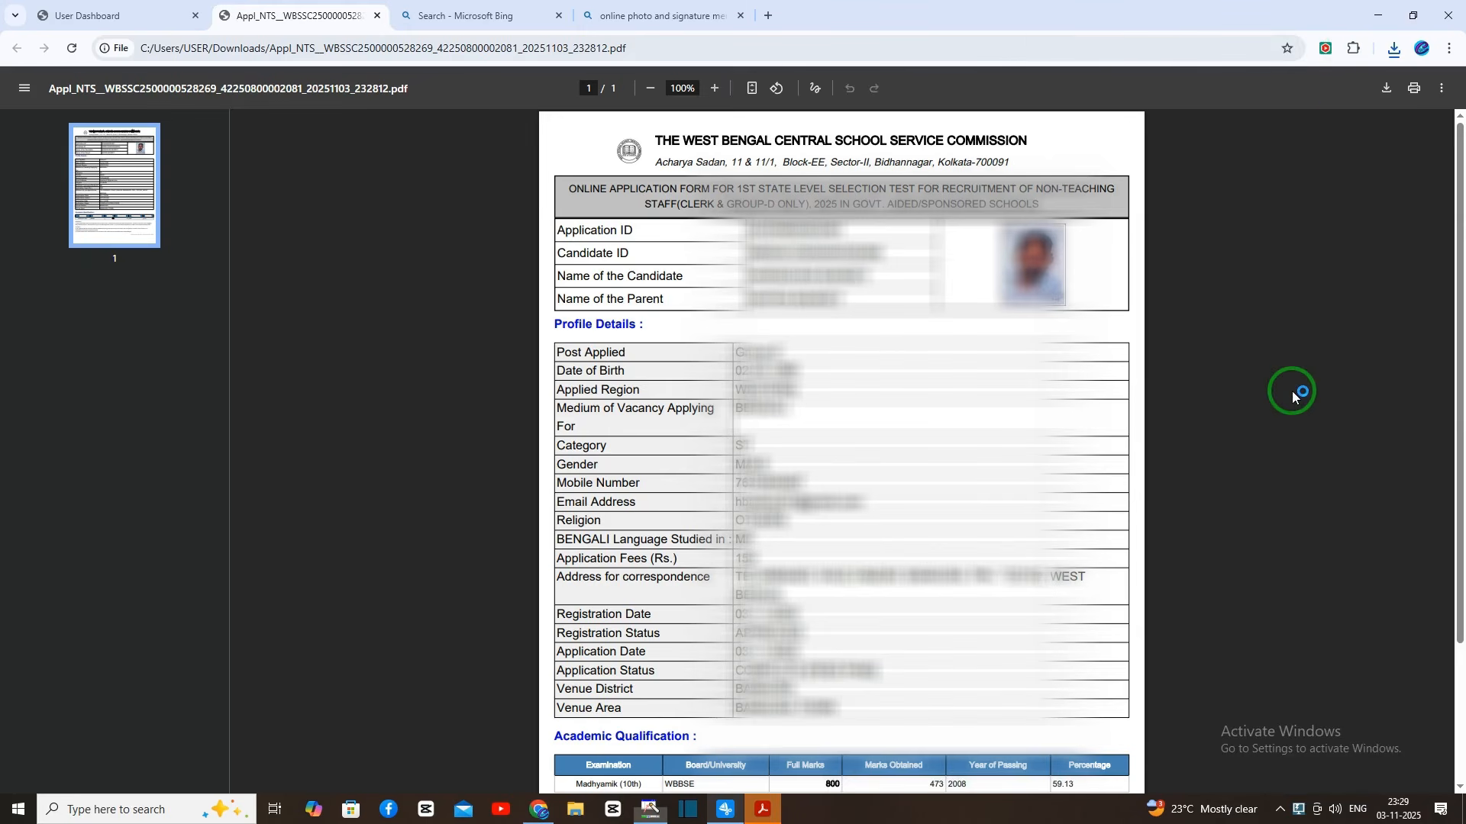